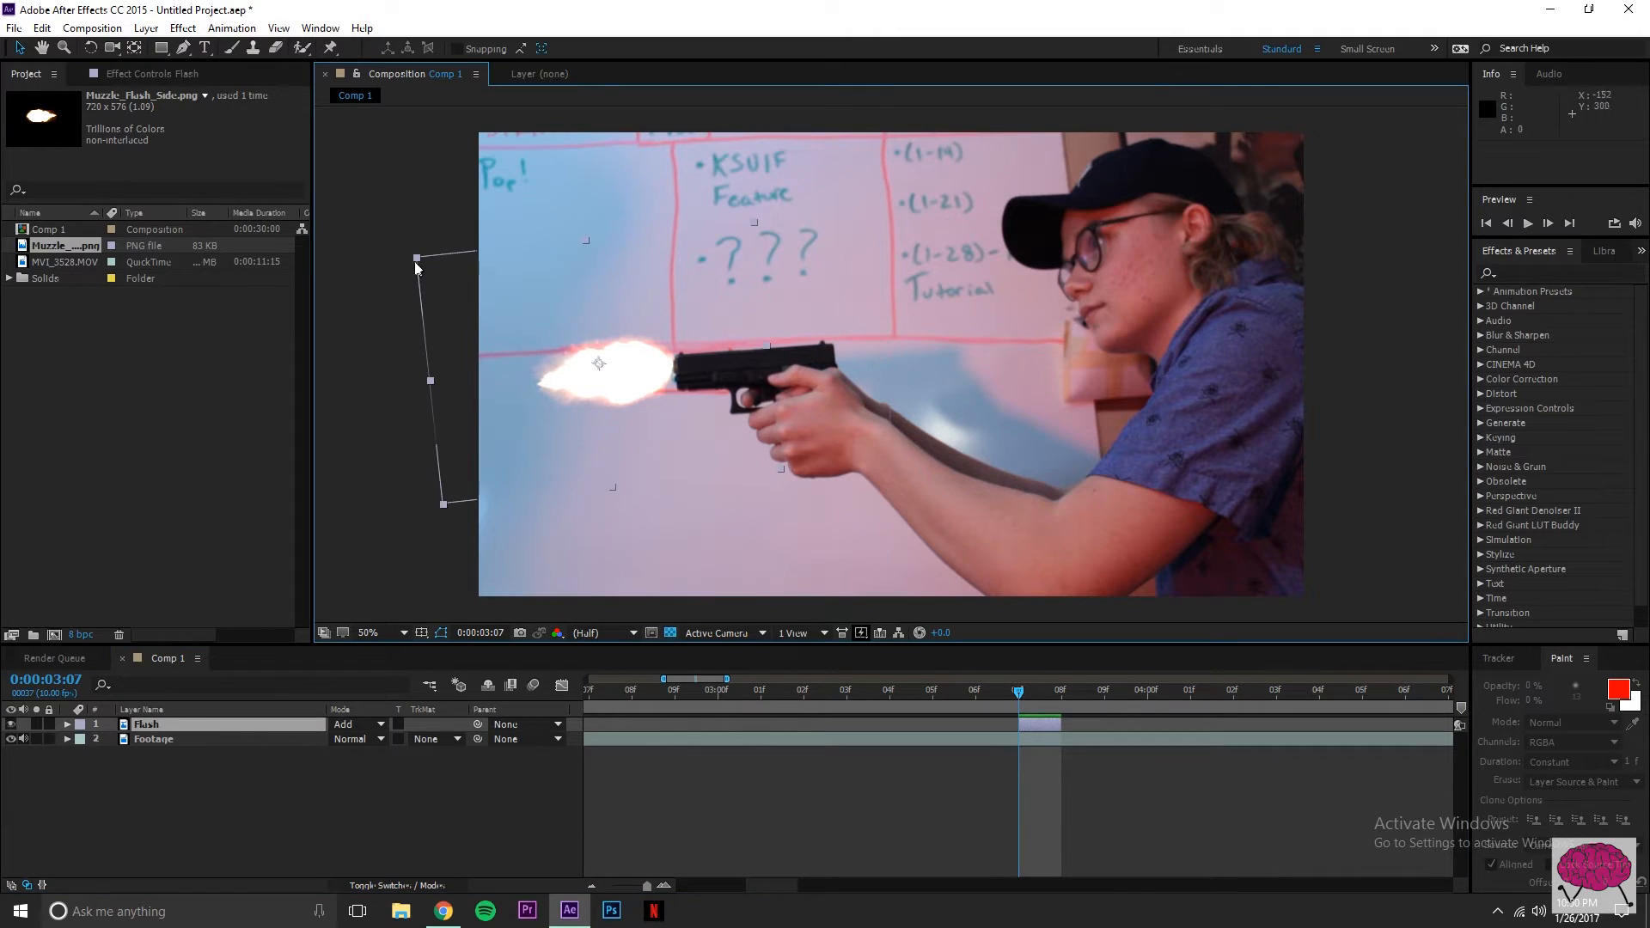
# Step: Enlarge the Flash layer, move it to position 240, 538 at the gun's muzzle, and preview the shot
pyautogui.moveTo(564, 389); pyautogui.dragTo(548, 390)
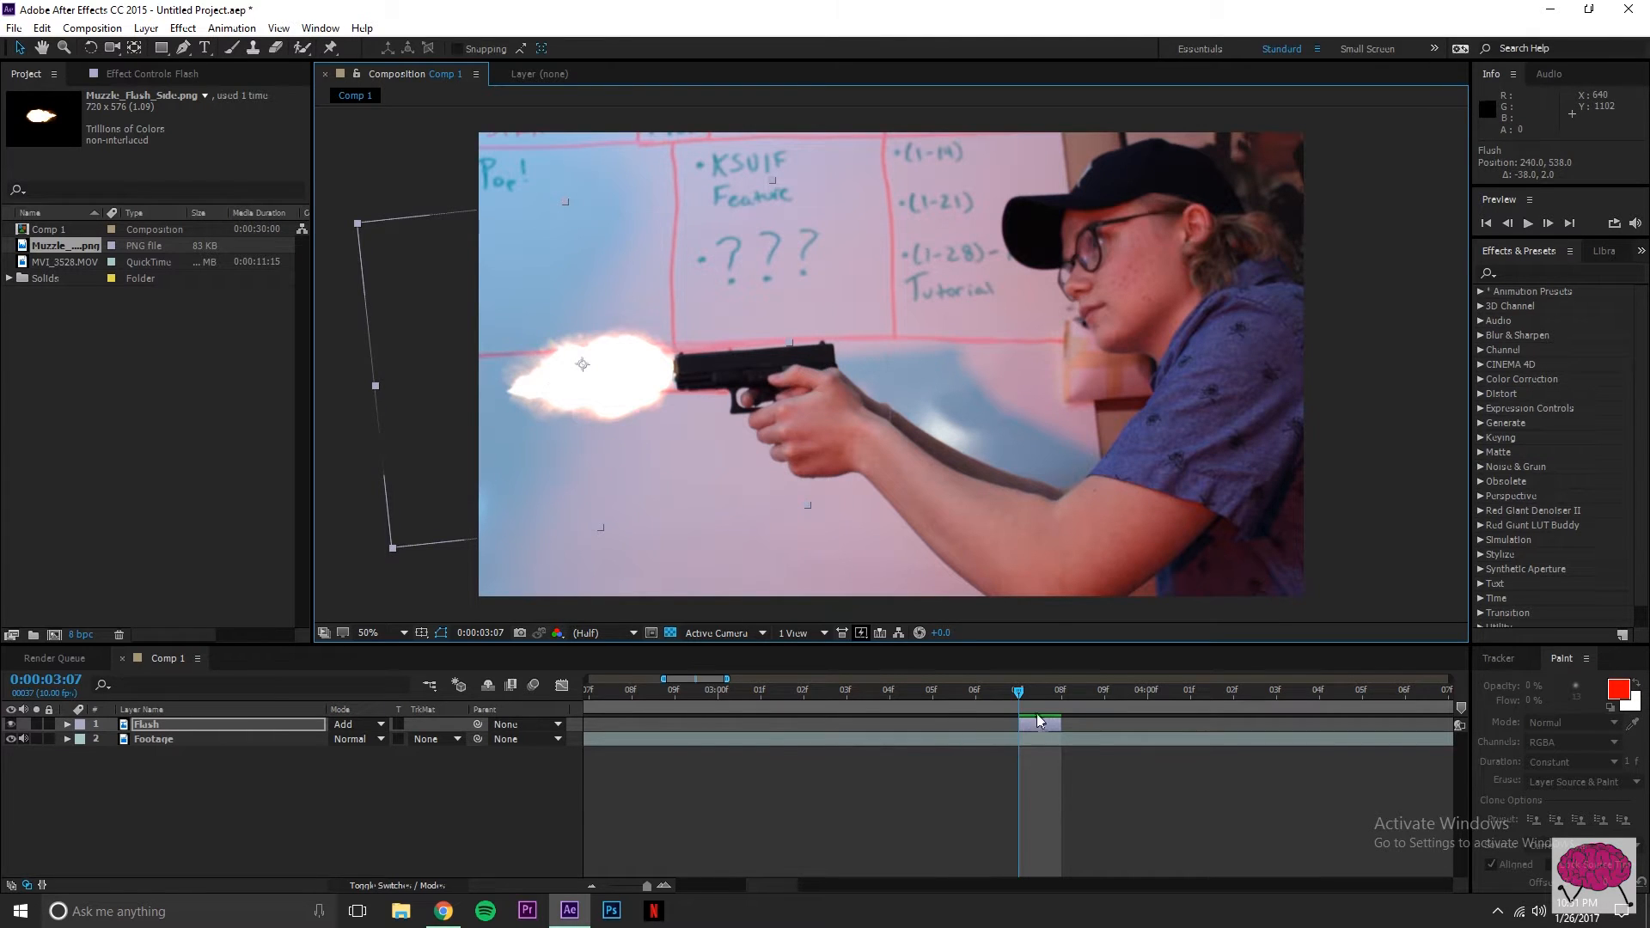
pyautogui.click(958, 692)
pyautogui.press('space')
pyautogui.moveTo(967, 689); pyautogui.dragTo(1031, 691)
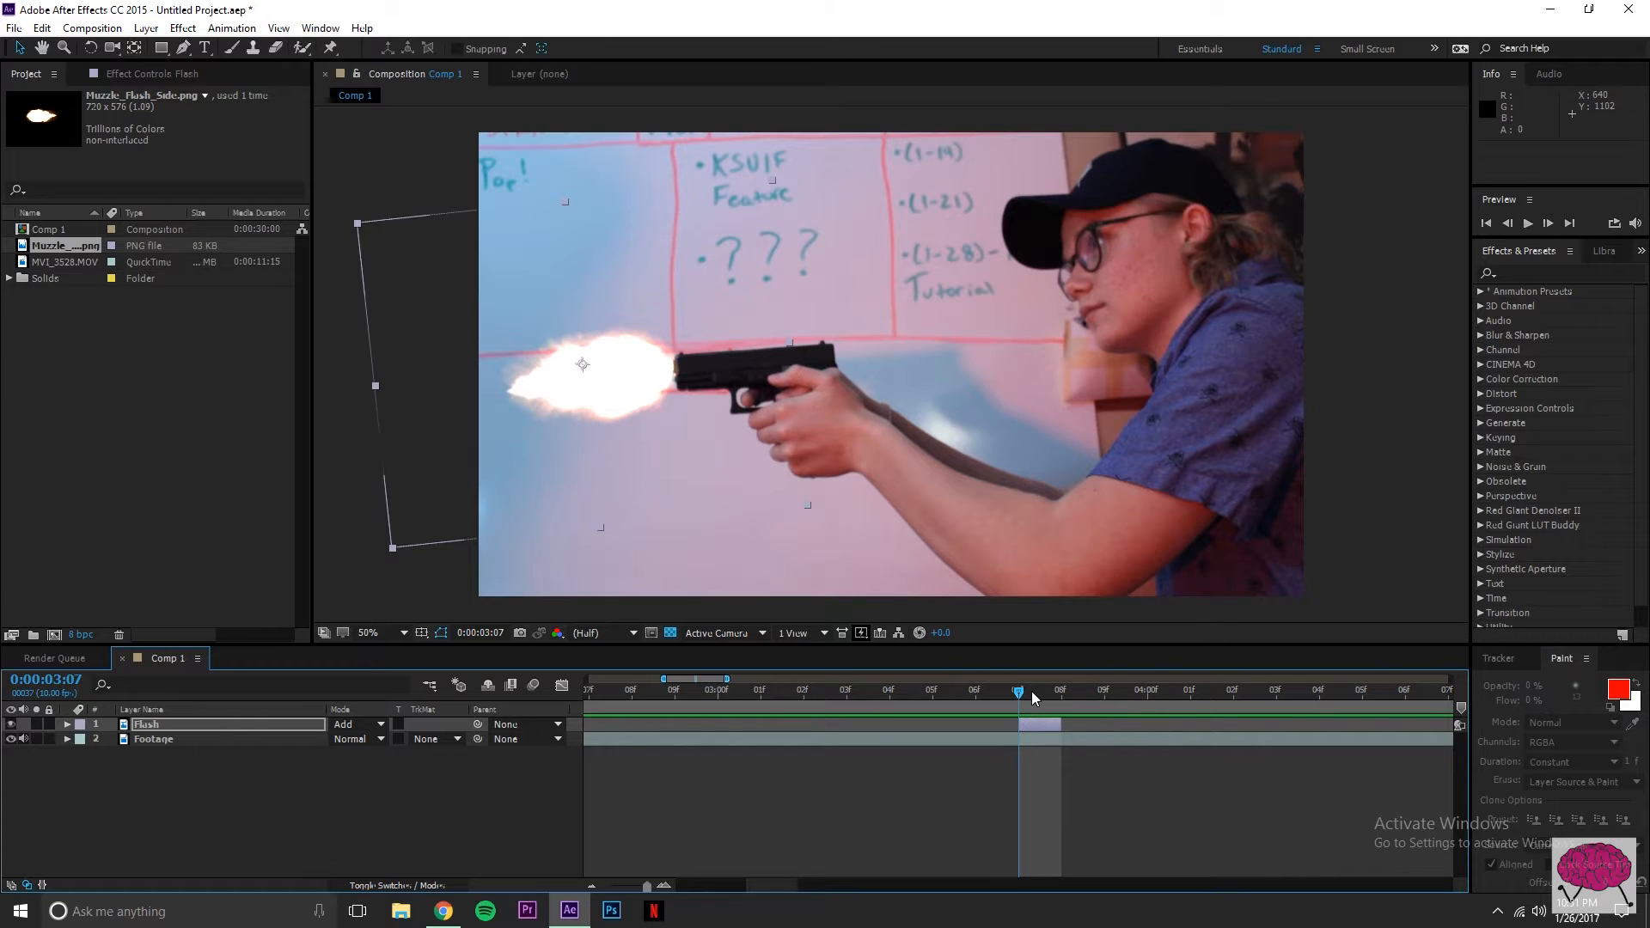
# Step: Keyframe the Flash layer's opacity at 100% at 0:00:03:07 and lower it with a second keyframe at 0:00:03:08
pyautogui.click(67, 724)
pyautogui.click(81, 738)
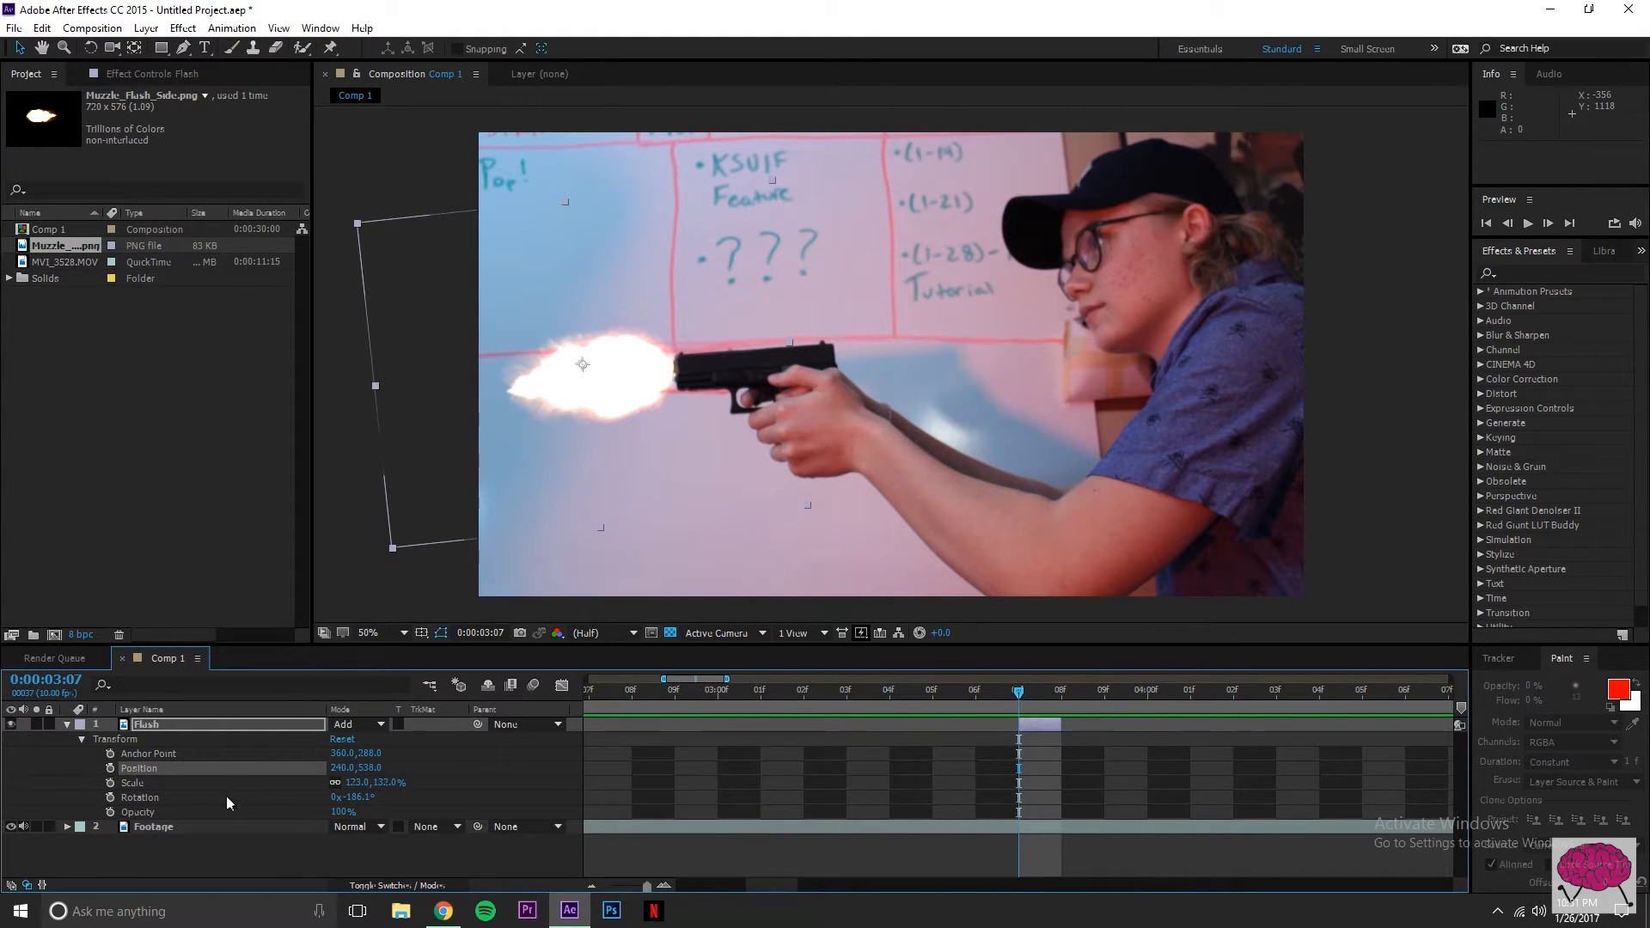
pyautogui.click(110, 813)
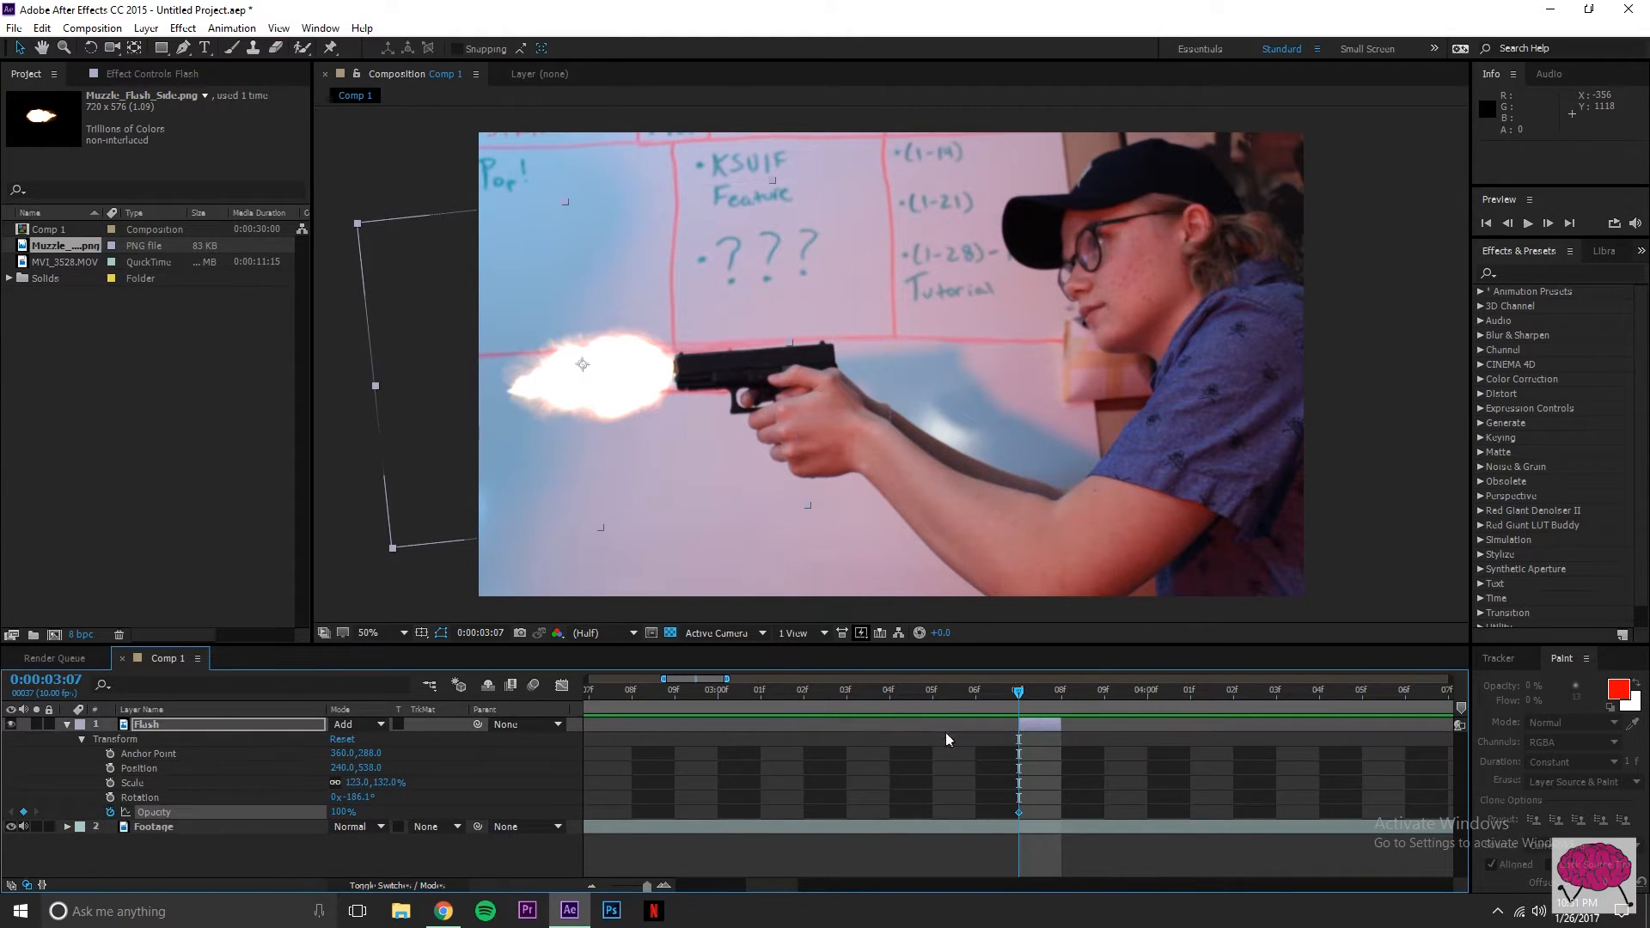
pyautogui.press('pagedown')
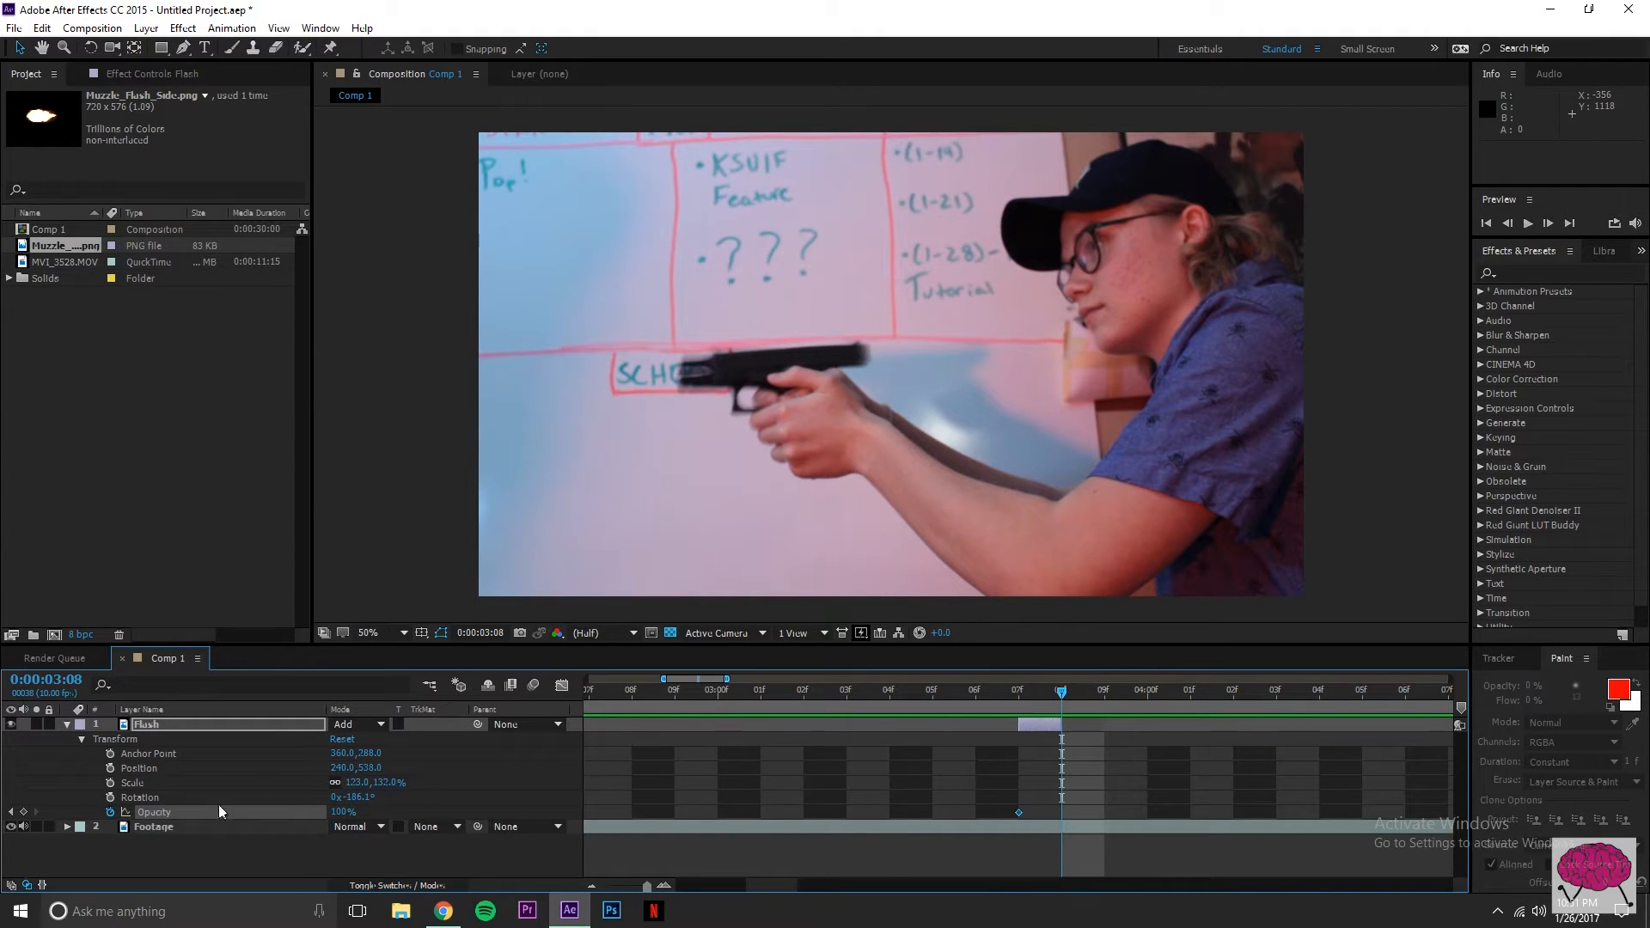
pyautogui.click(1019, 689)
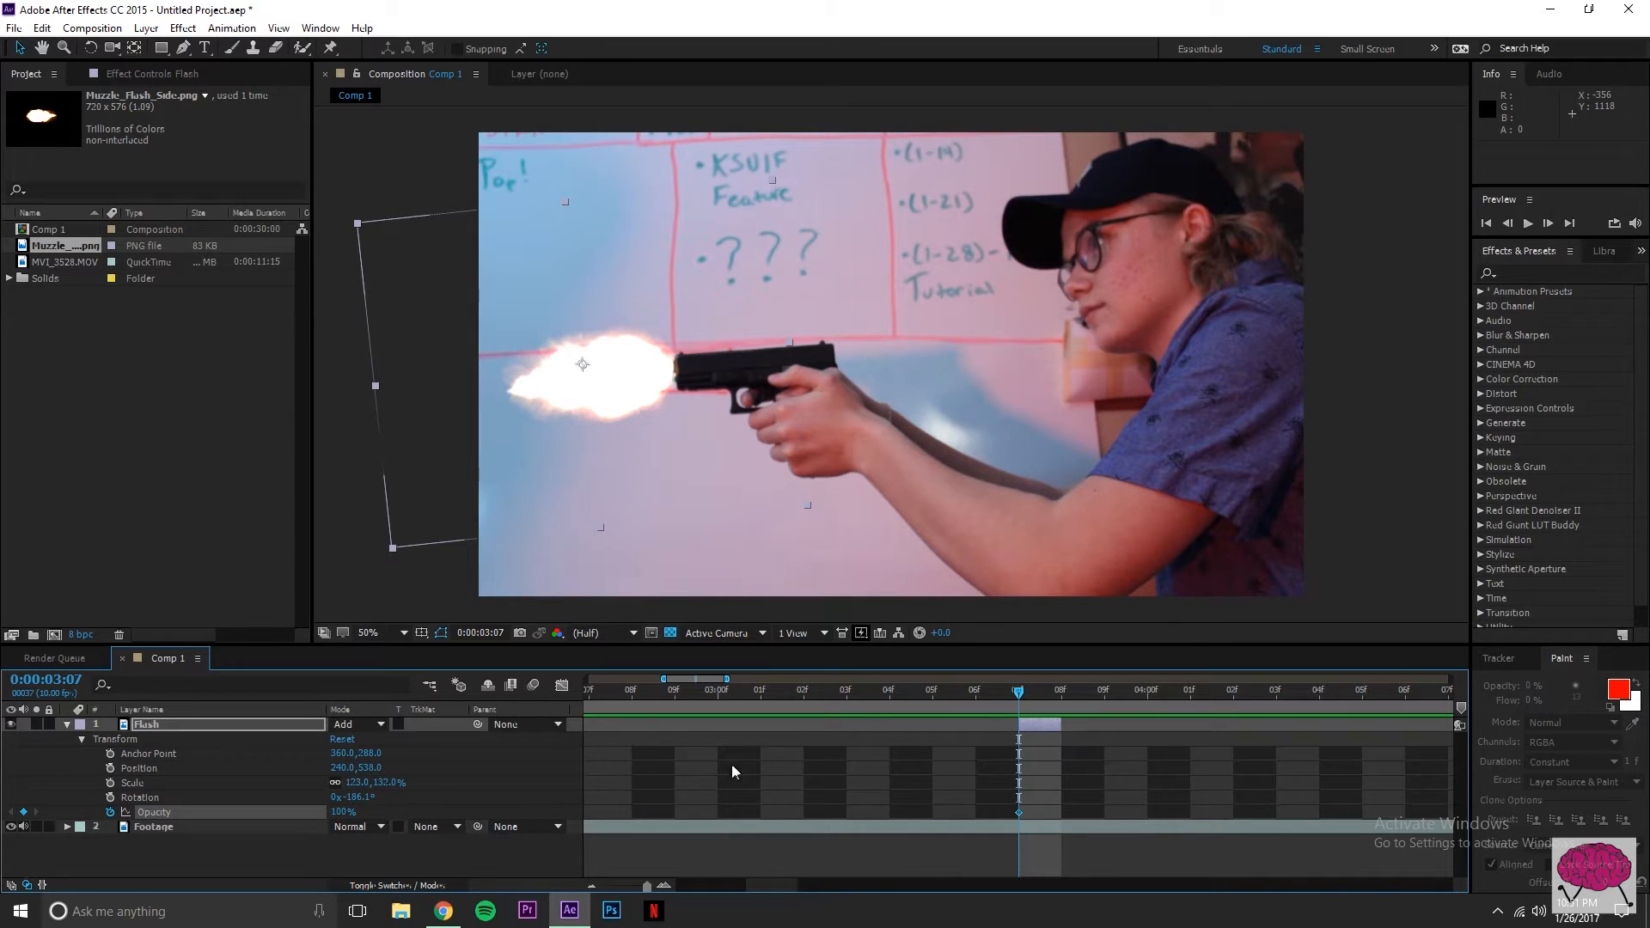
pyautogui.click(1047, 698)
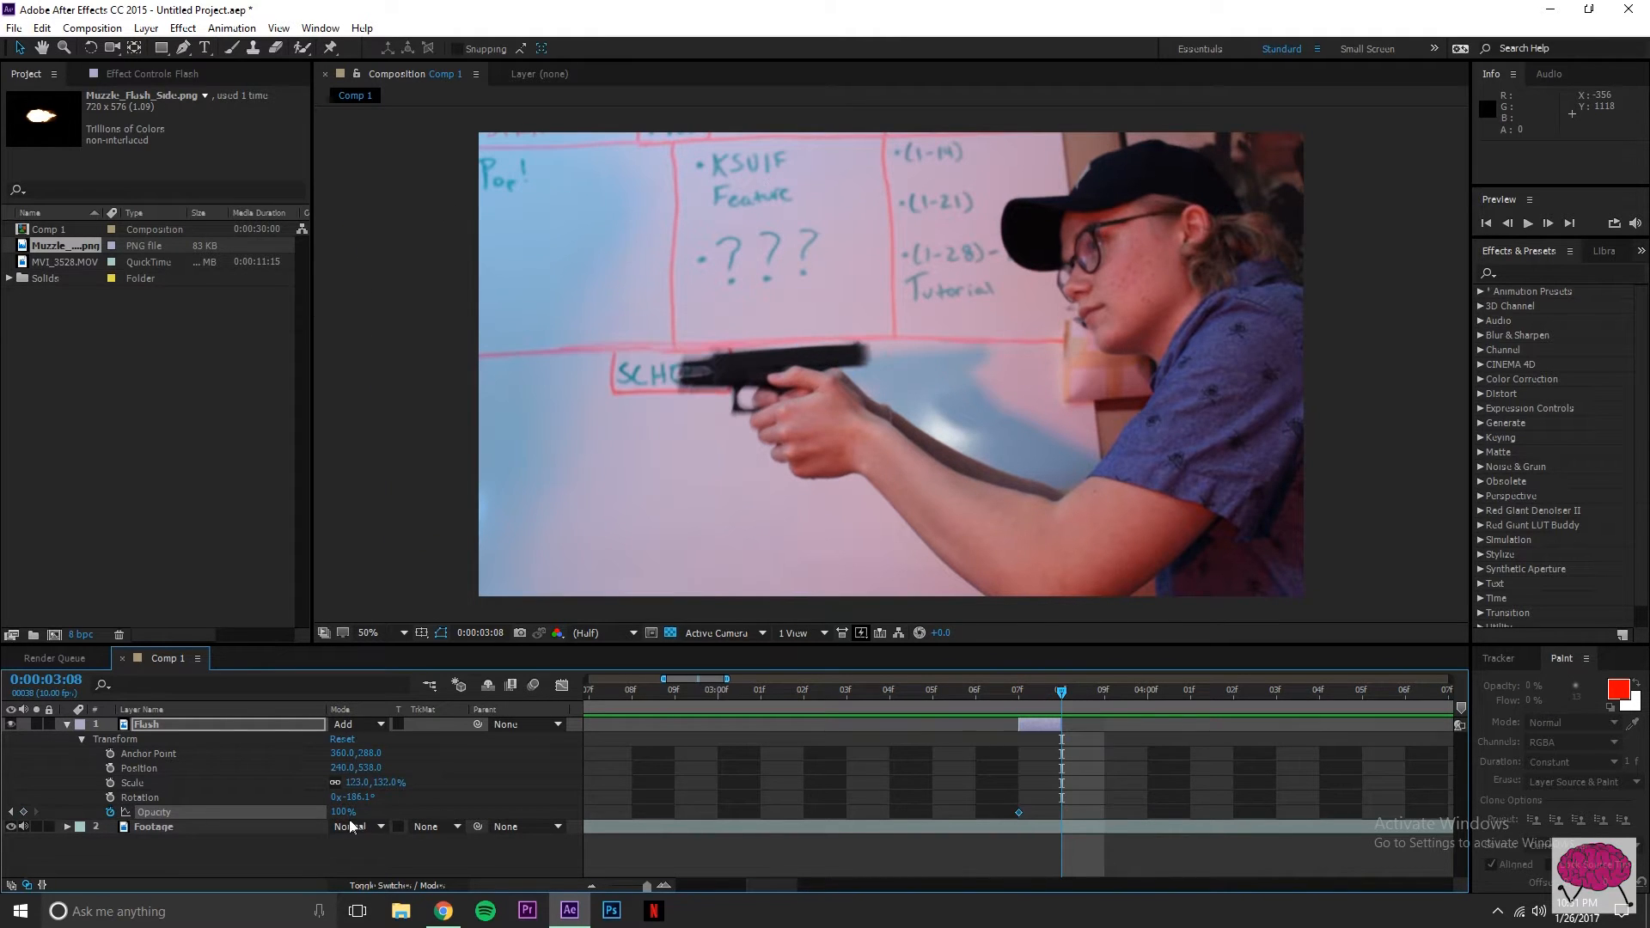
pyautogui.moveTo(344, 813); pyautogui.dragTo(338, 812)
# Step: Play back the frames around the muzzle flash to check its fade, and collapse the Flash layer's properties
pyautogui.moveTo(1024, 692); pyautogui.dragTo(980, 691)
pyautogui.press('space')
pyautogui.click(1012, 694)
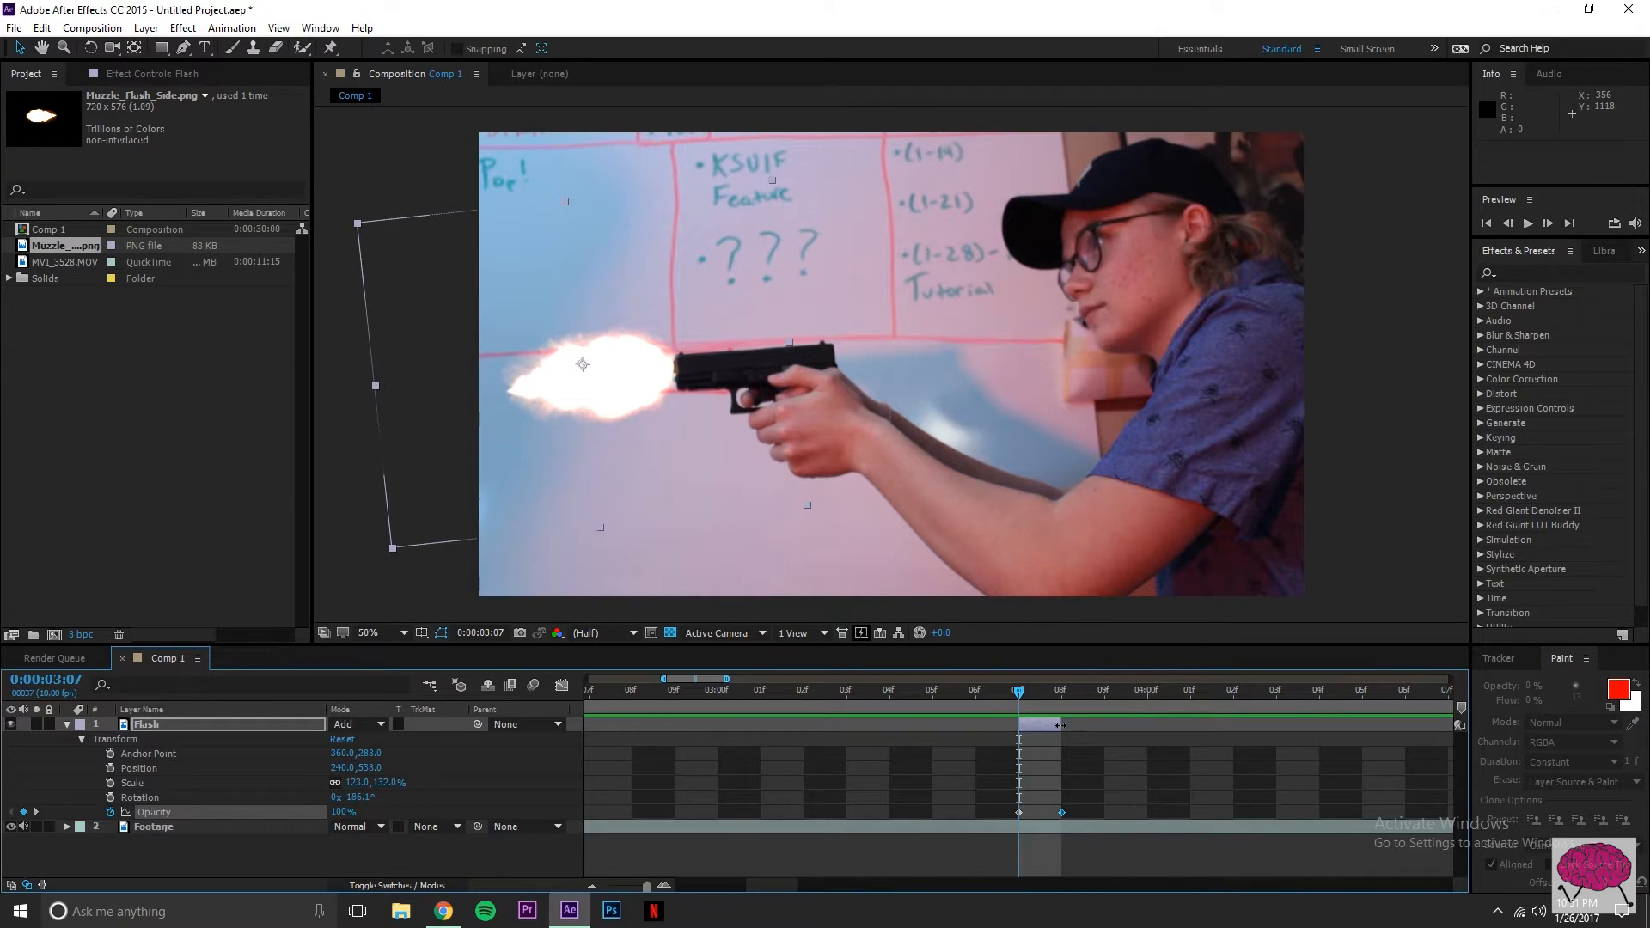
pyautogui.click(1368, 573)
pyautogui.click(935, 692)
pyautogui.press('space')
pyautogui.press('space')
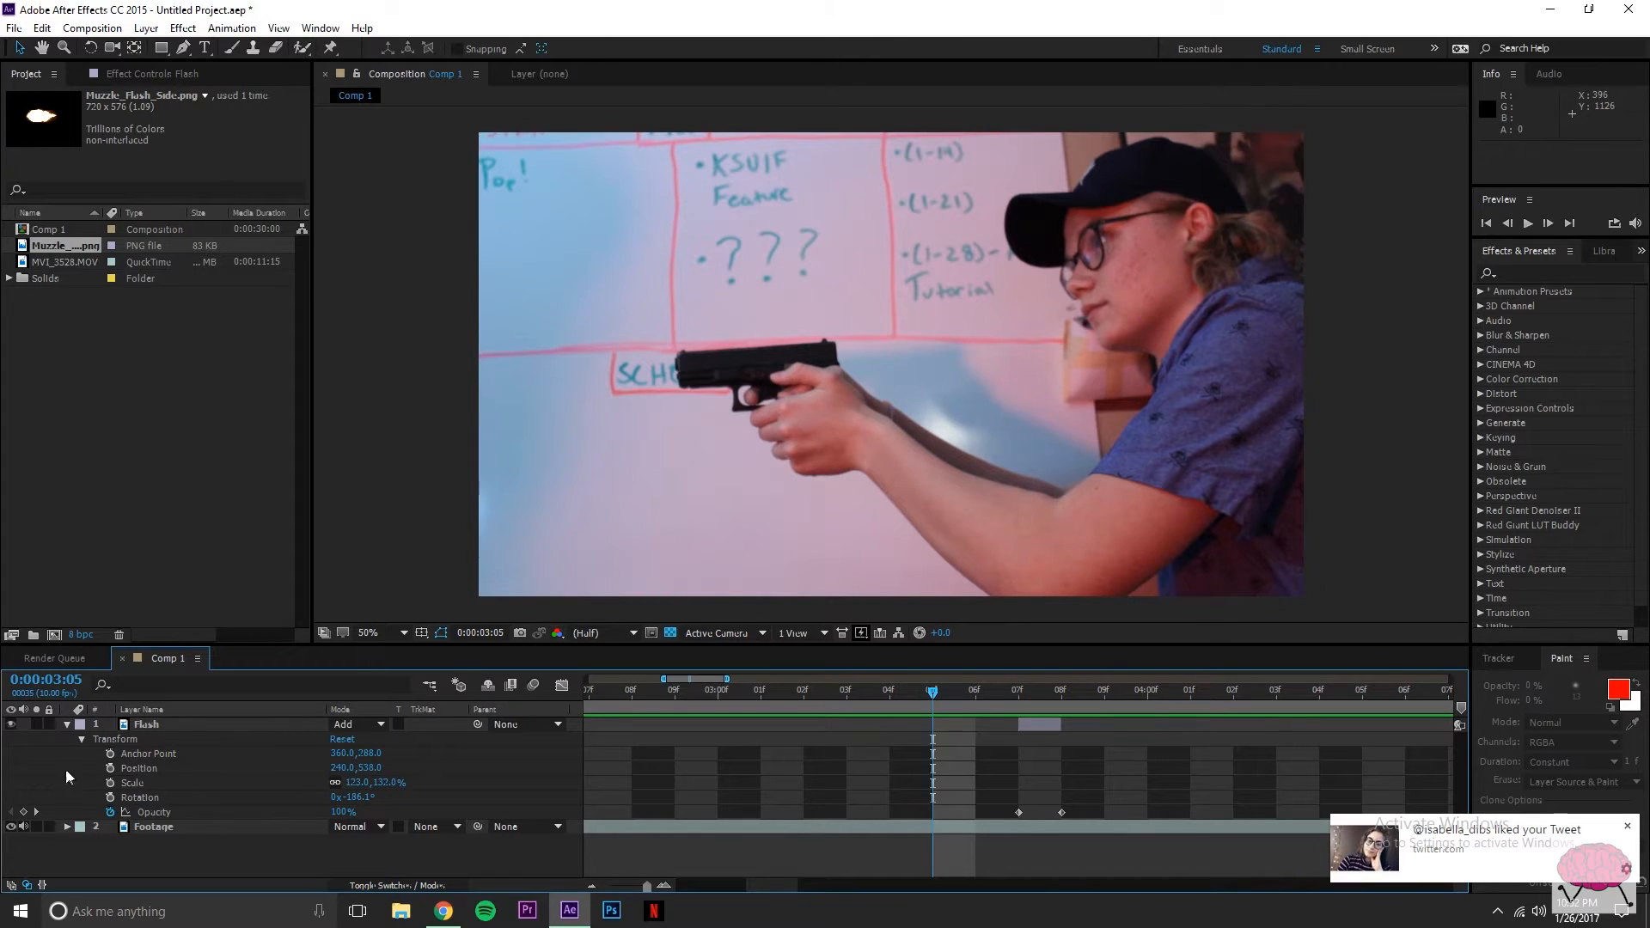
pyautogui.click(67, 726)
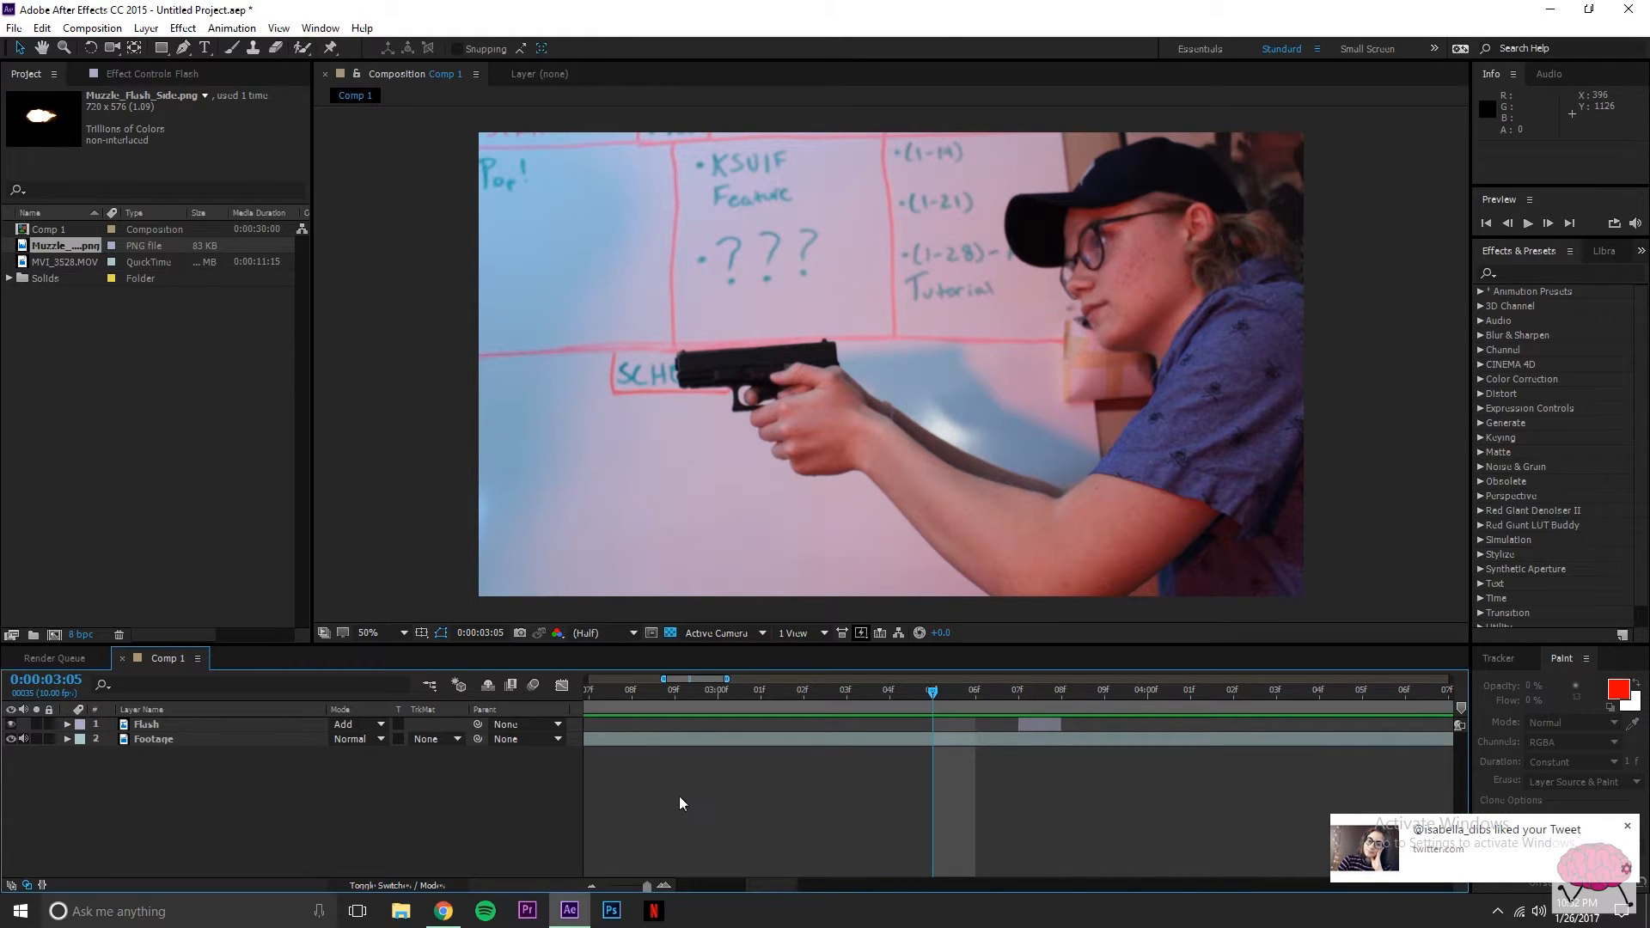
# Step: Import the SmokePlume_1_0221 (1) clip from the Action & Smoke folder inside the hard drive's After Effects folder
pyautogui.click(13, 27)
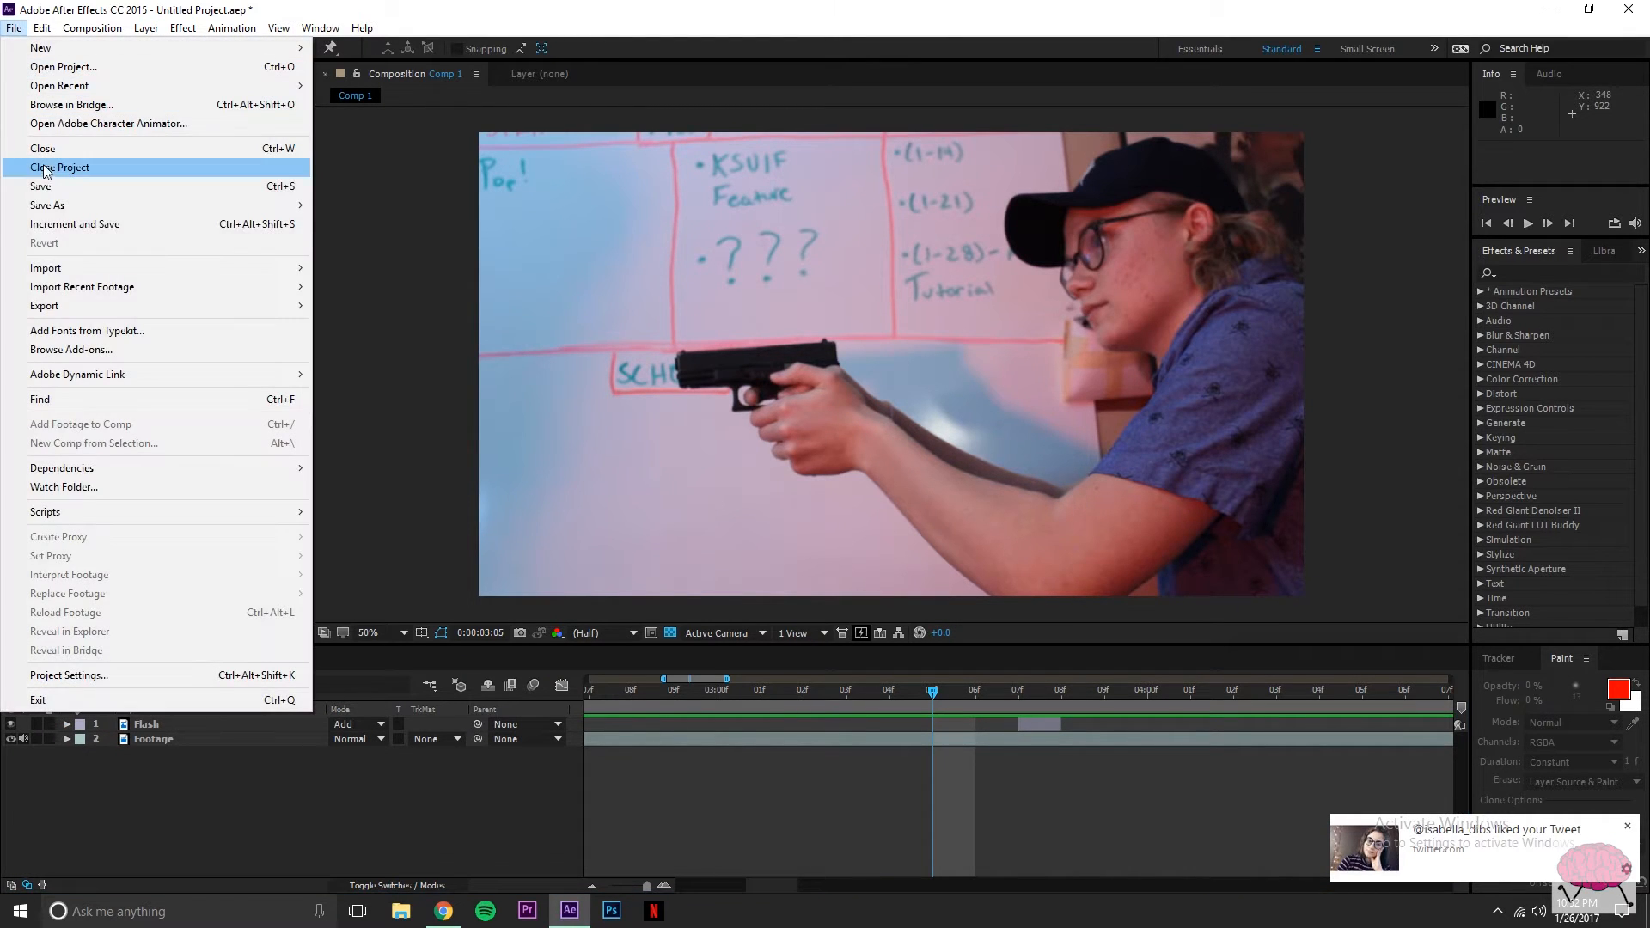
pyautogui.moveTo(74, 267)
pyautogui.click(342, 268)
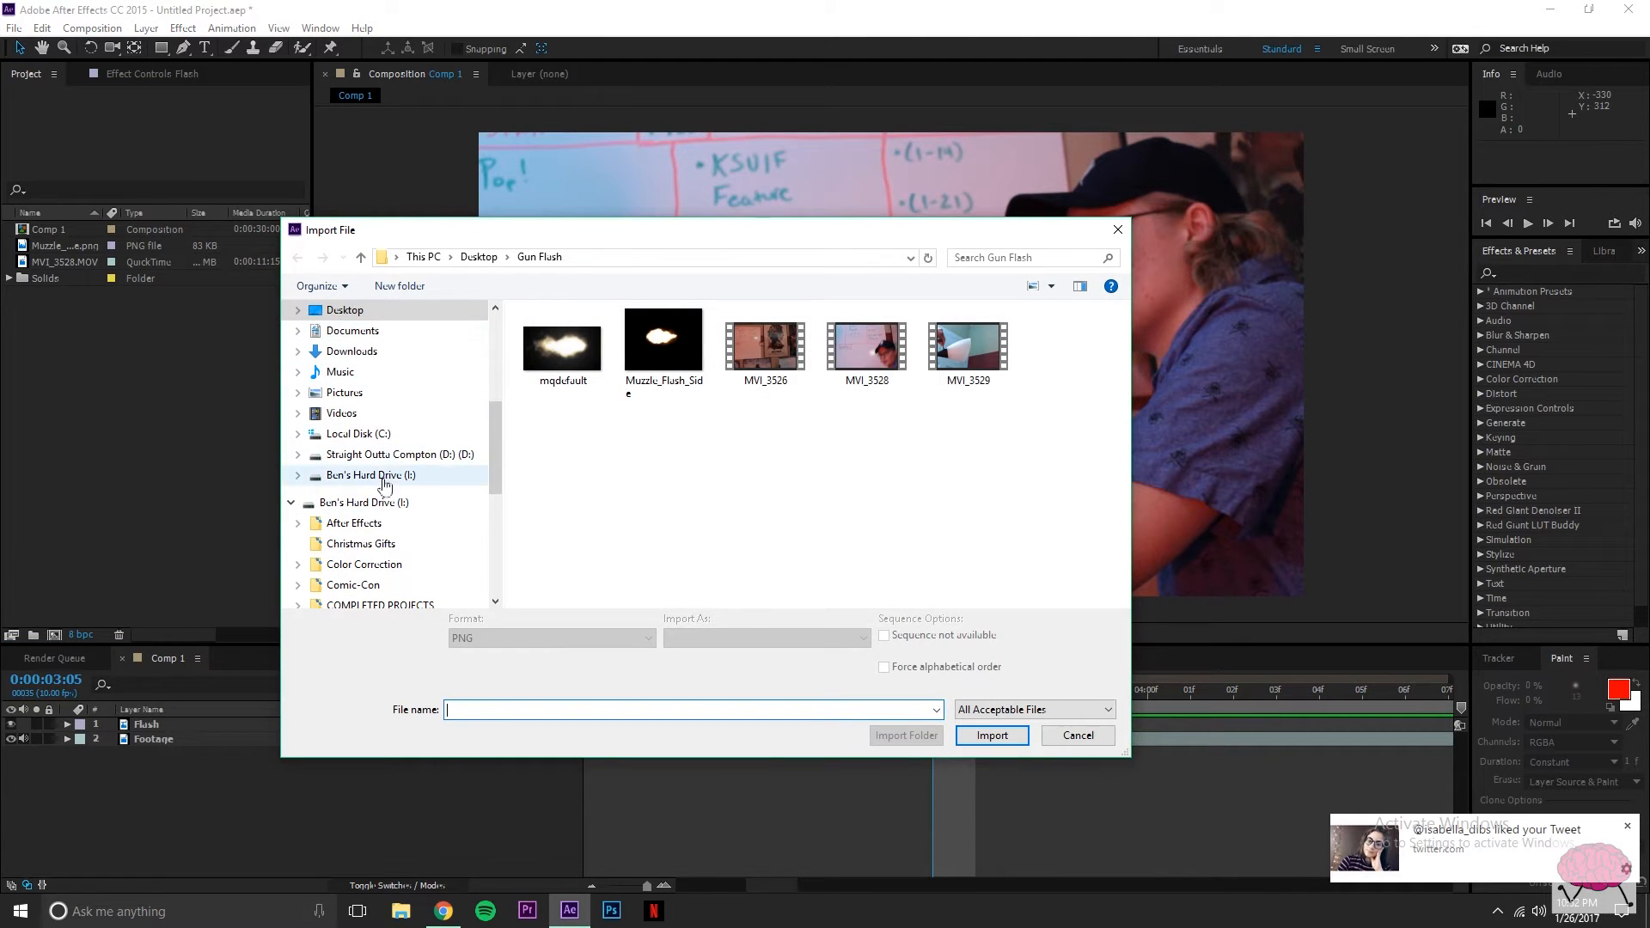
pyautogui.click(371, 503)
pyautogui.click(354, 522)
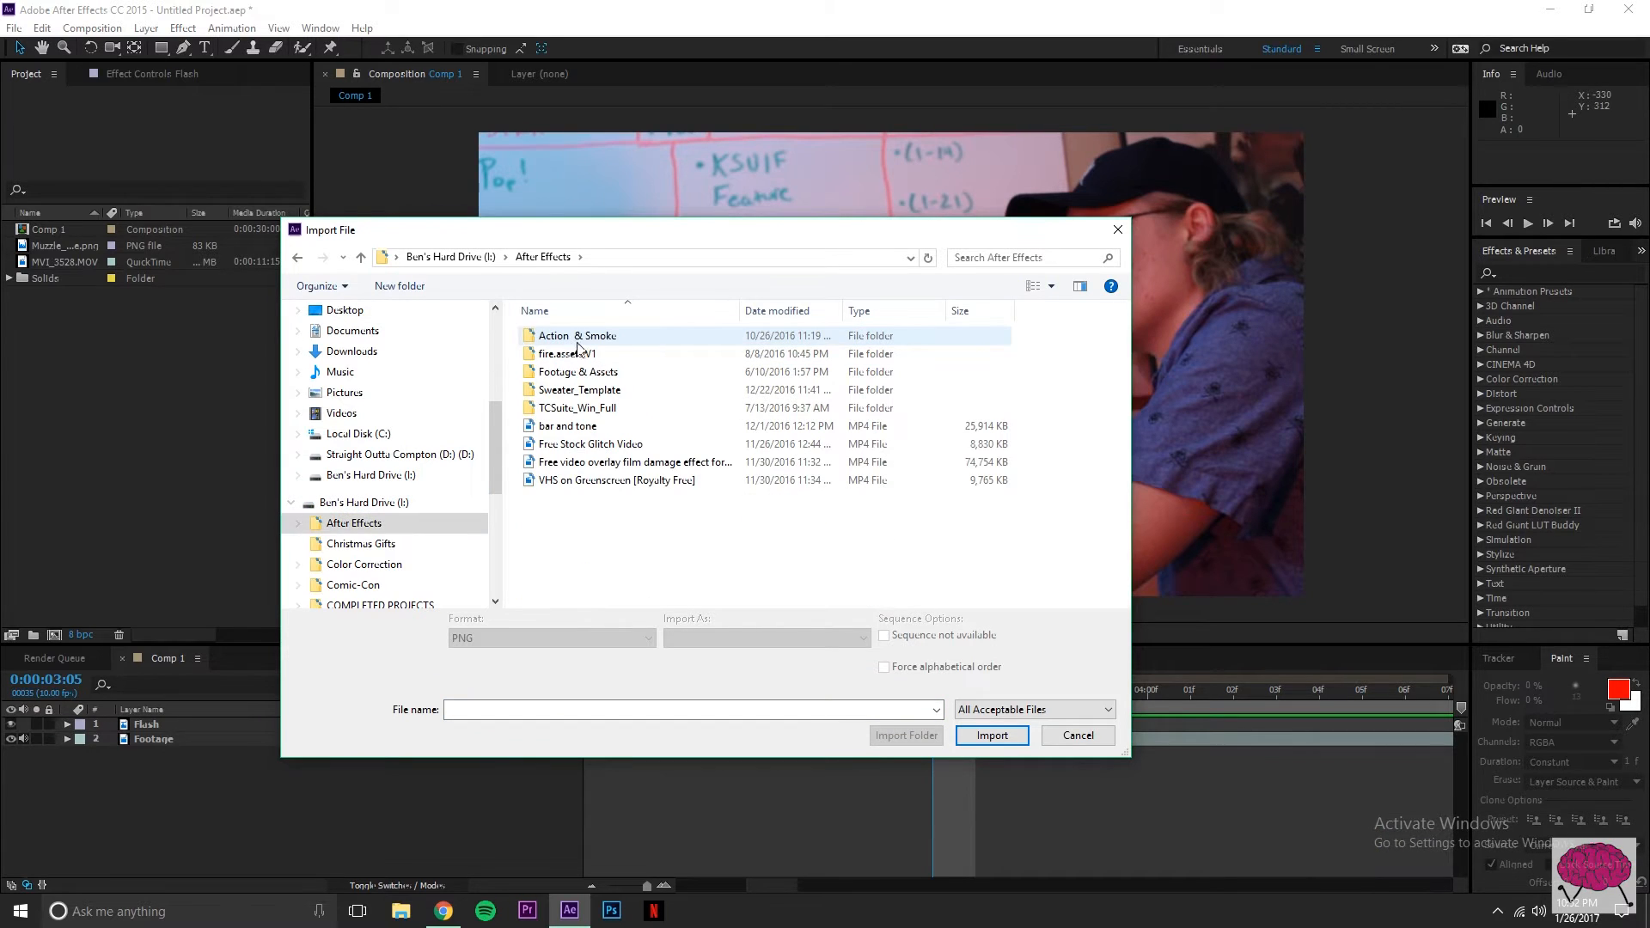
pyautogui.doubleClick(591, 344)
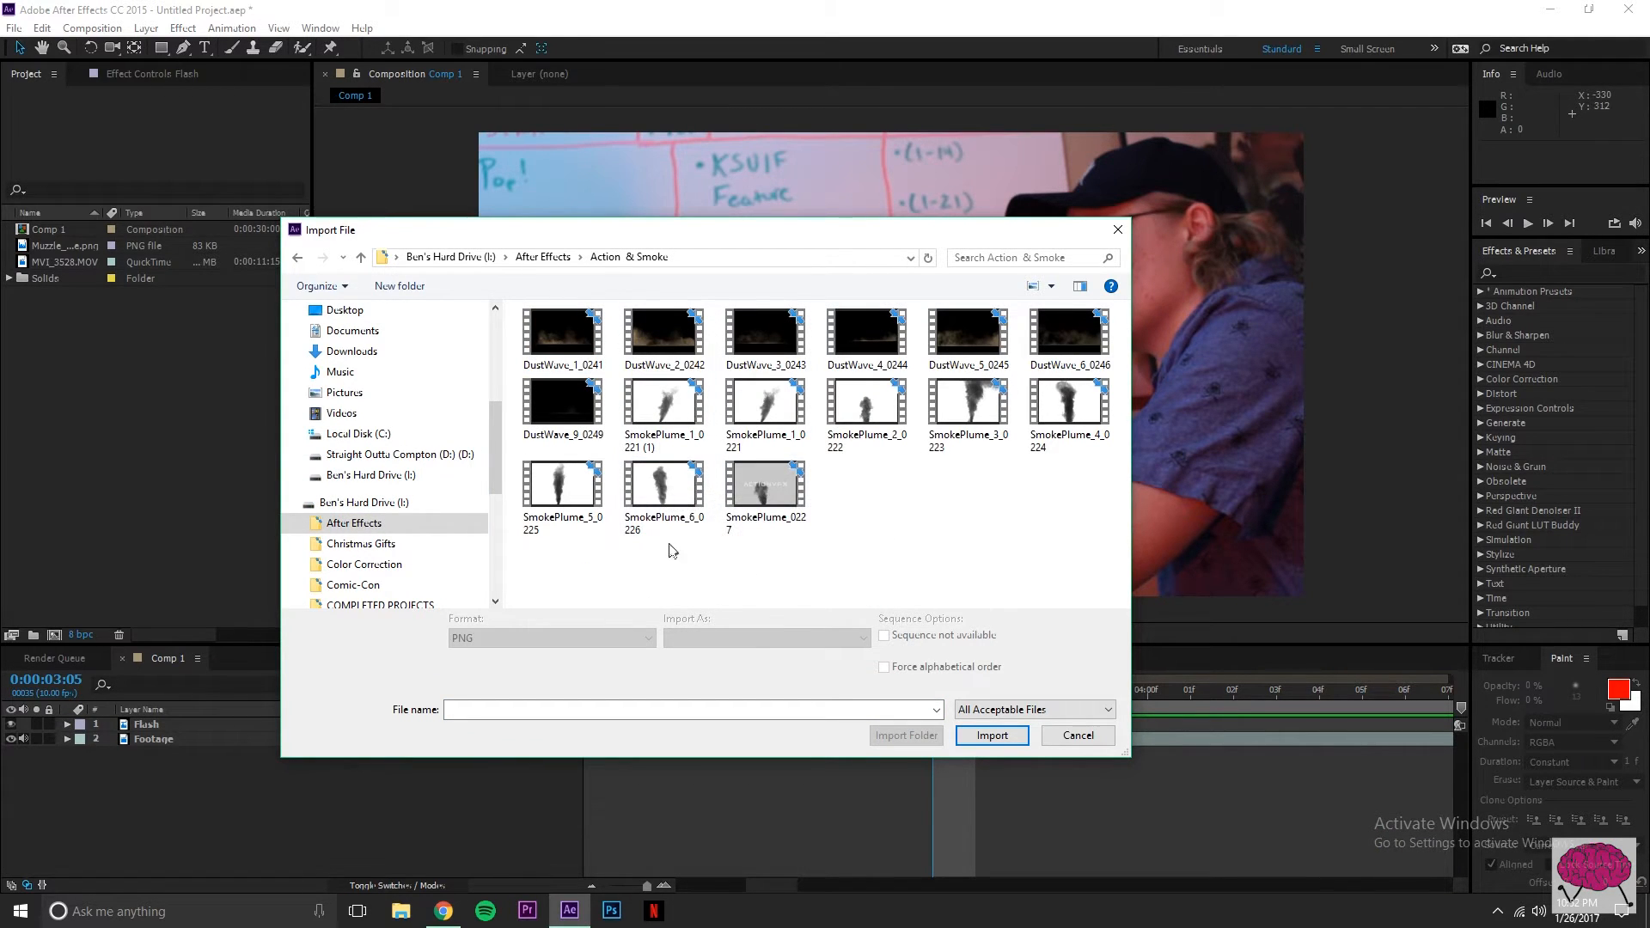
pyautogui.click(673, 414)
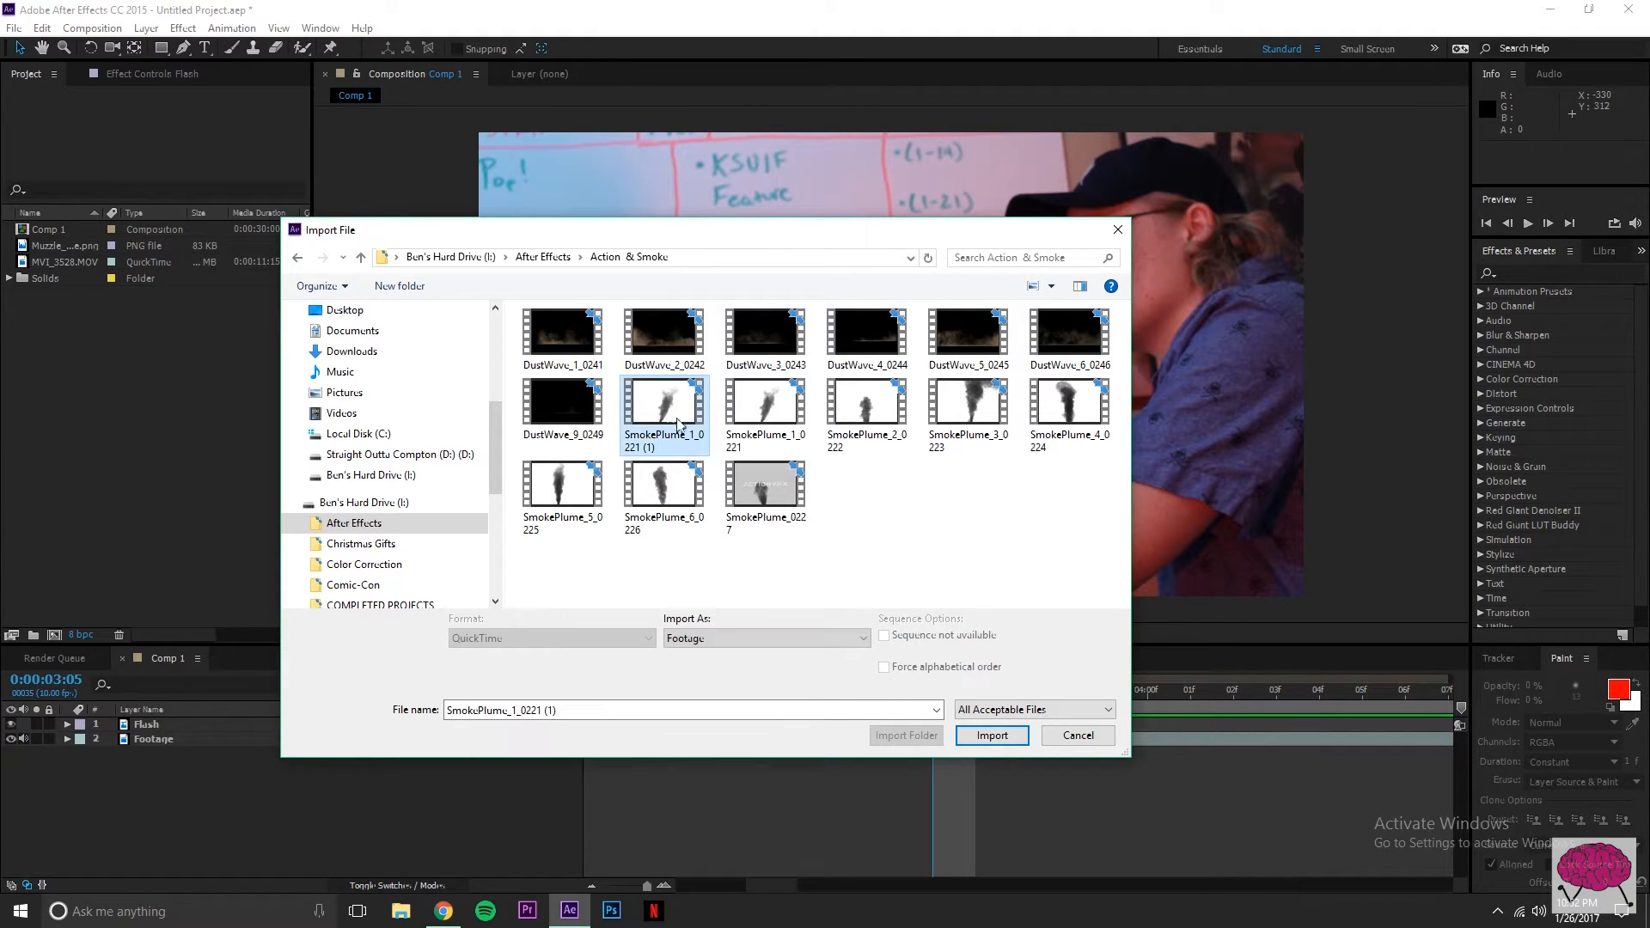
pyautogui.click(990, 736)
# Step: Add the smoke clip to Comp 1 as the top layer and shift it to position 874, 498
pyautogui.moveTo(64, 277); pyautogui.dragTo(864, 372)
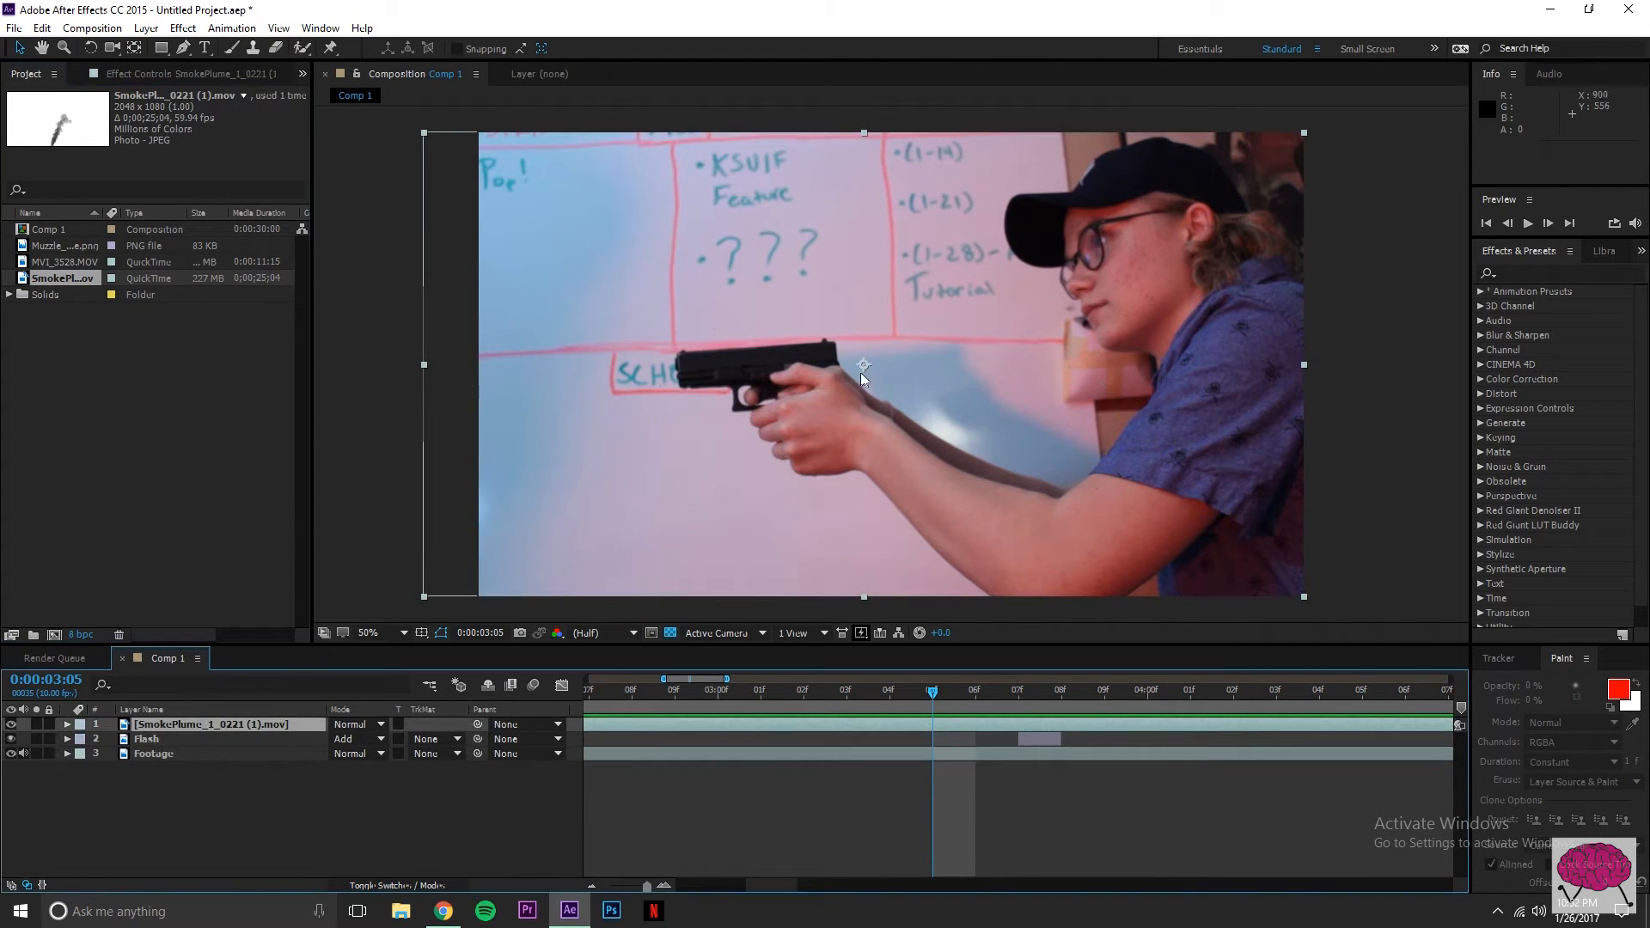
pyautogui.click(612, 887)
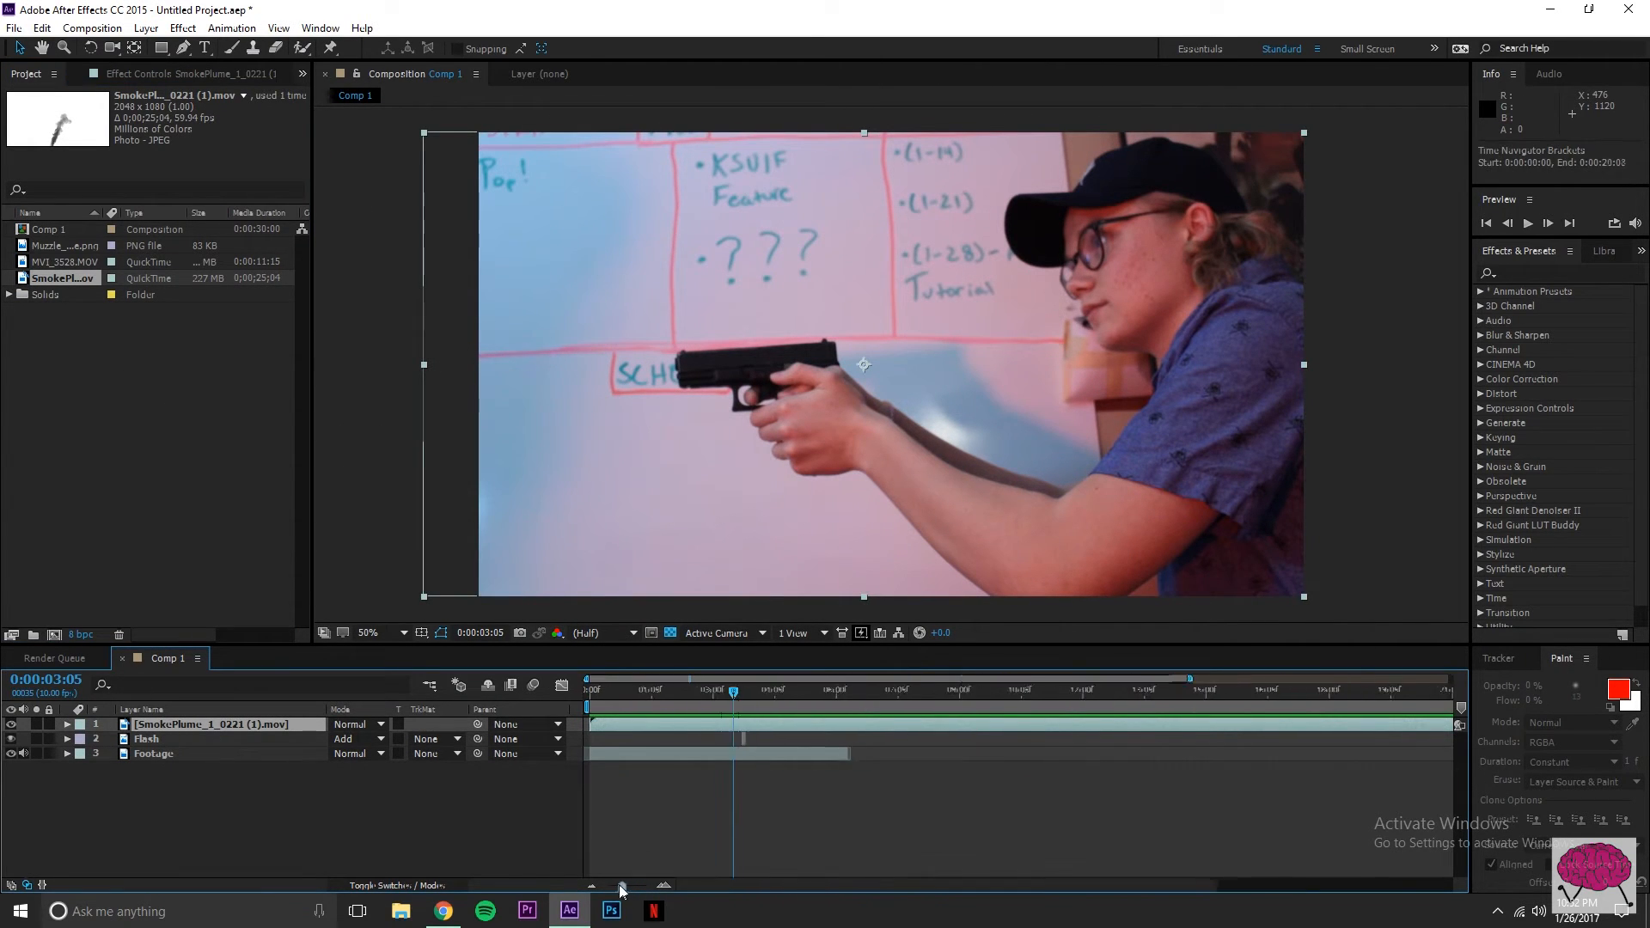
pyautogui.moveTo(612, 698); pyautogui.dragTo(648, 693)
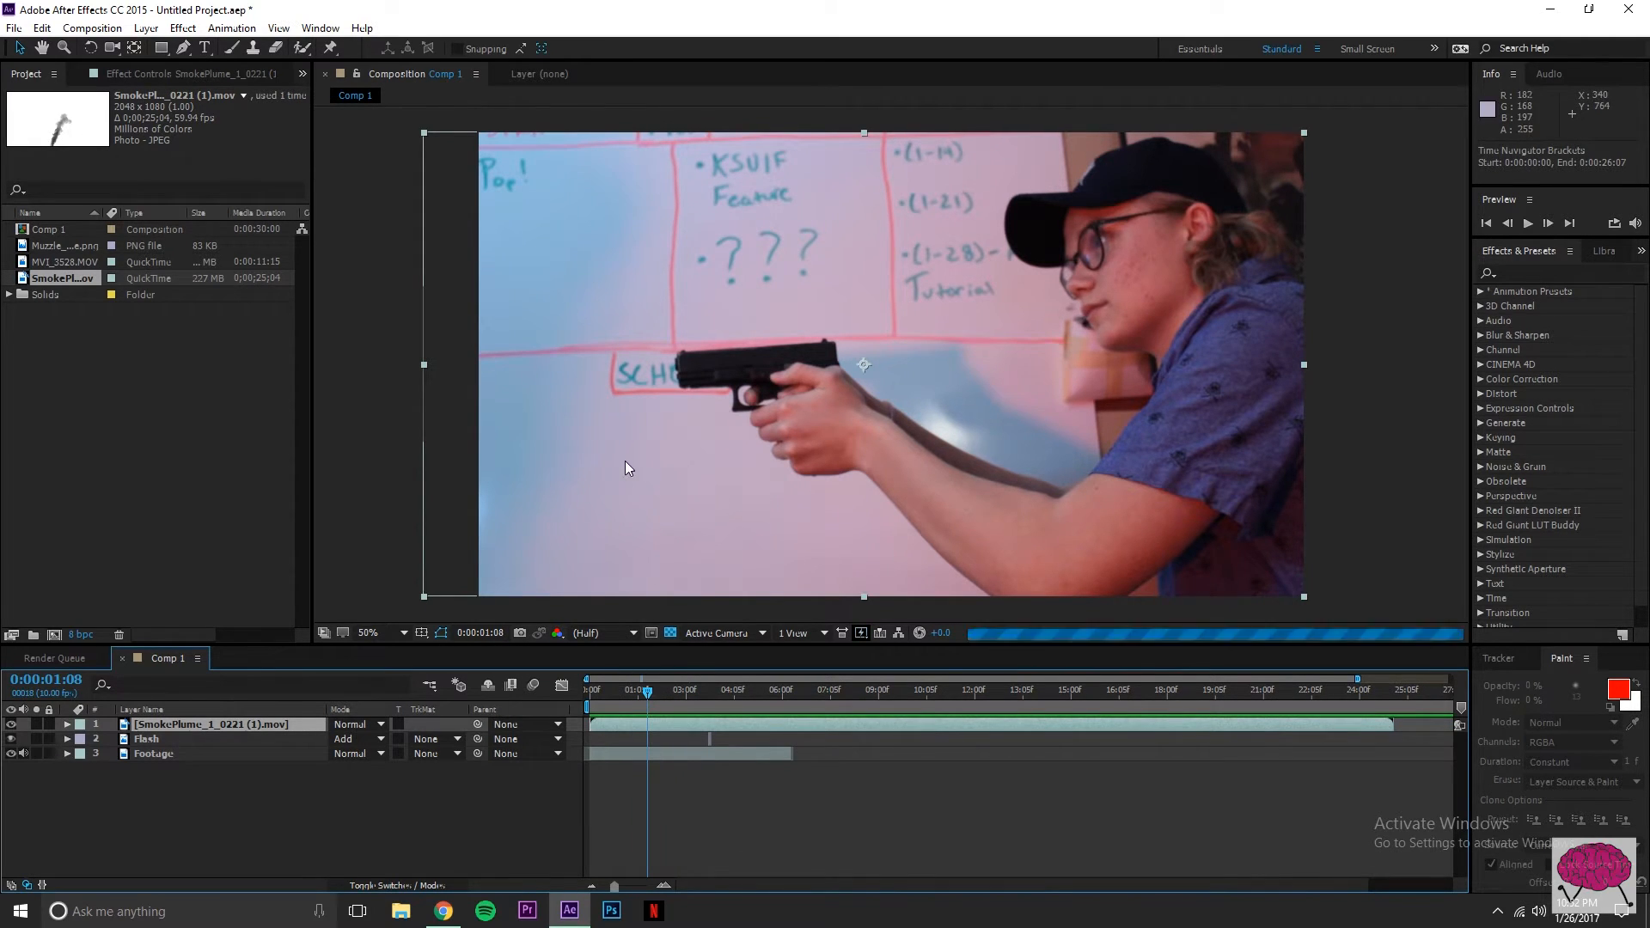
pyautogui.moveTo(625, 464); pyautogui.dragTo(611, 456)
pyautogui.moveTo(647, 693); pyautogui.dragTo(622, 693)
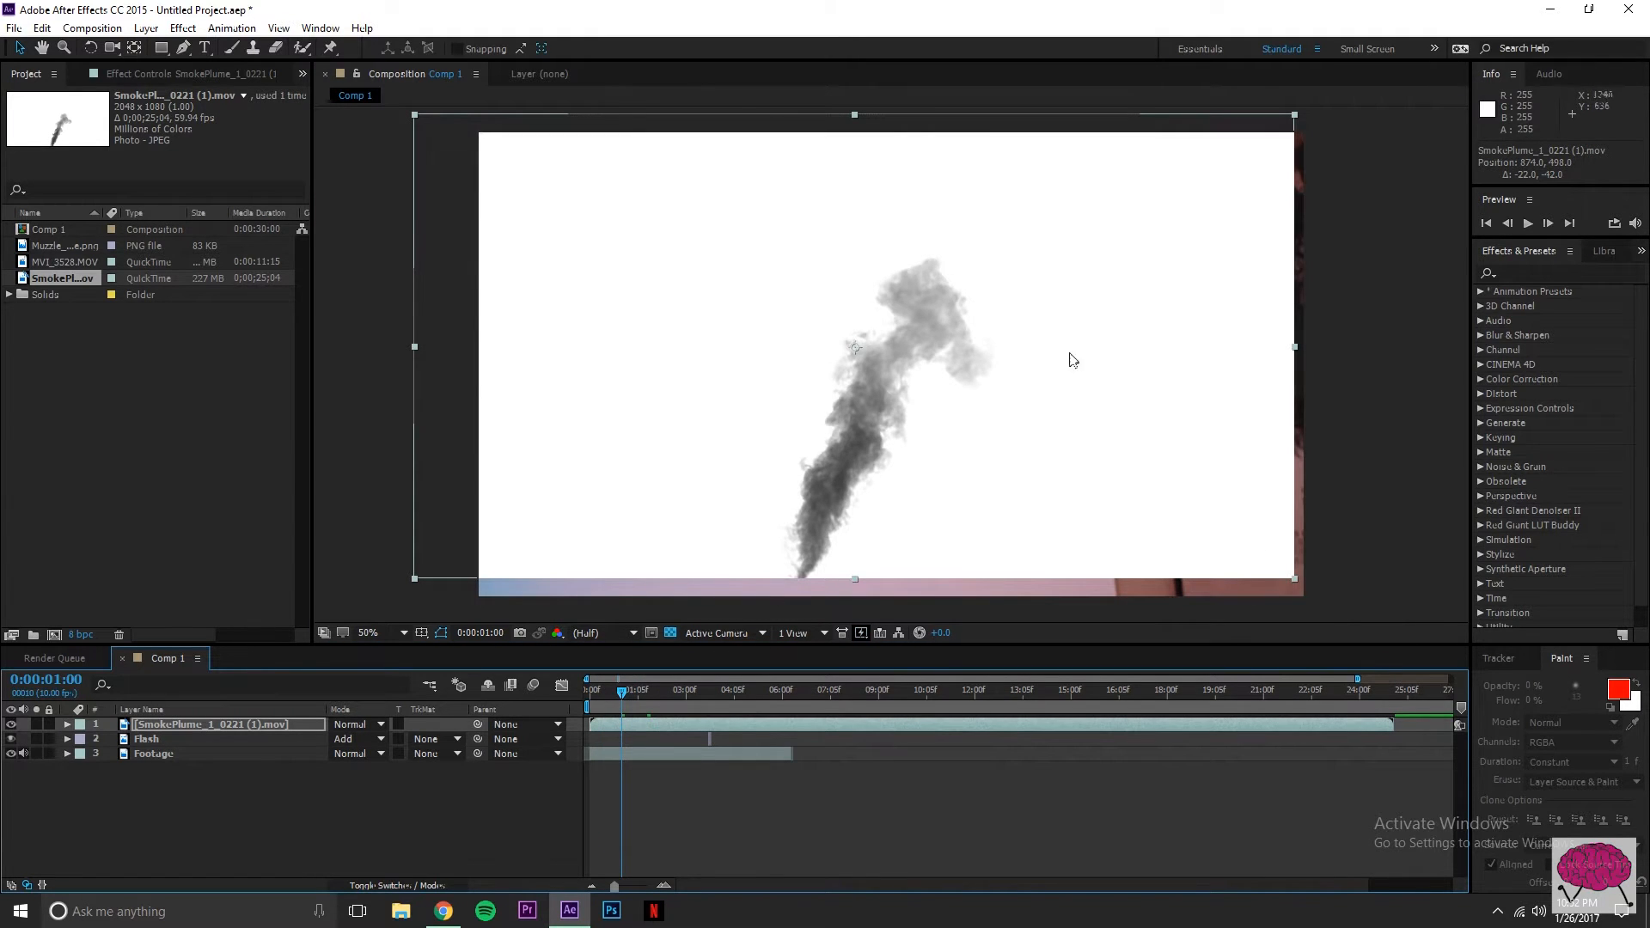
# Step: Set the smoke layer's blending mode to Multiply and scrub through the clip to 0:00:01:04
pyautogui.rightClick(1119, 248)
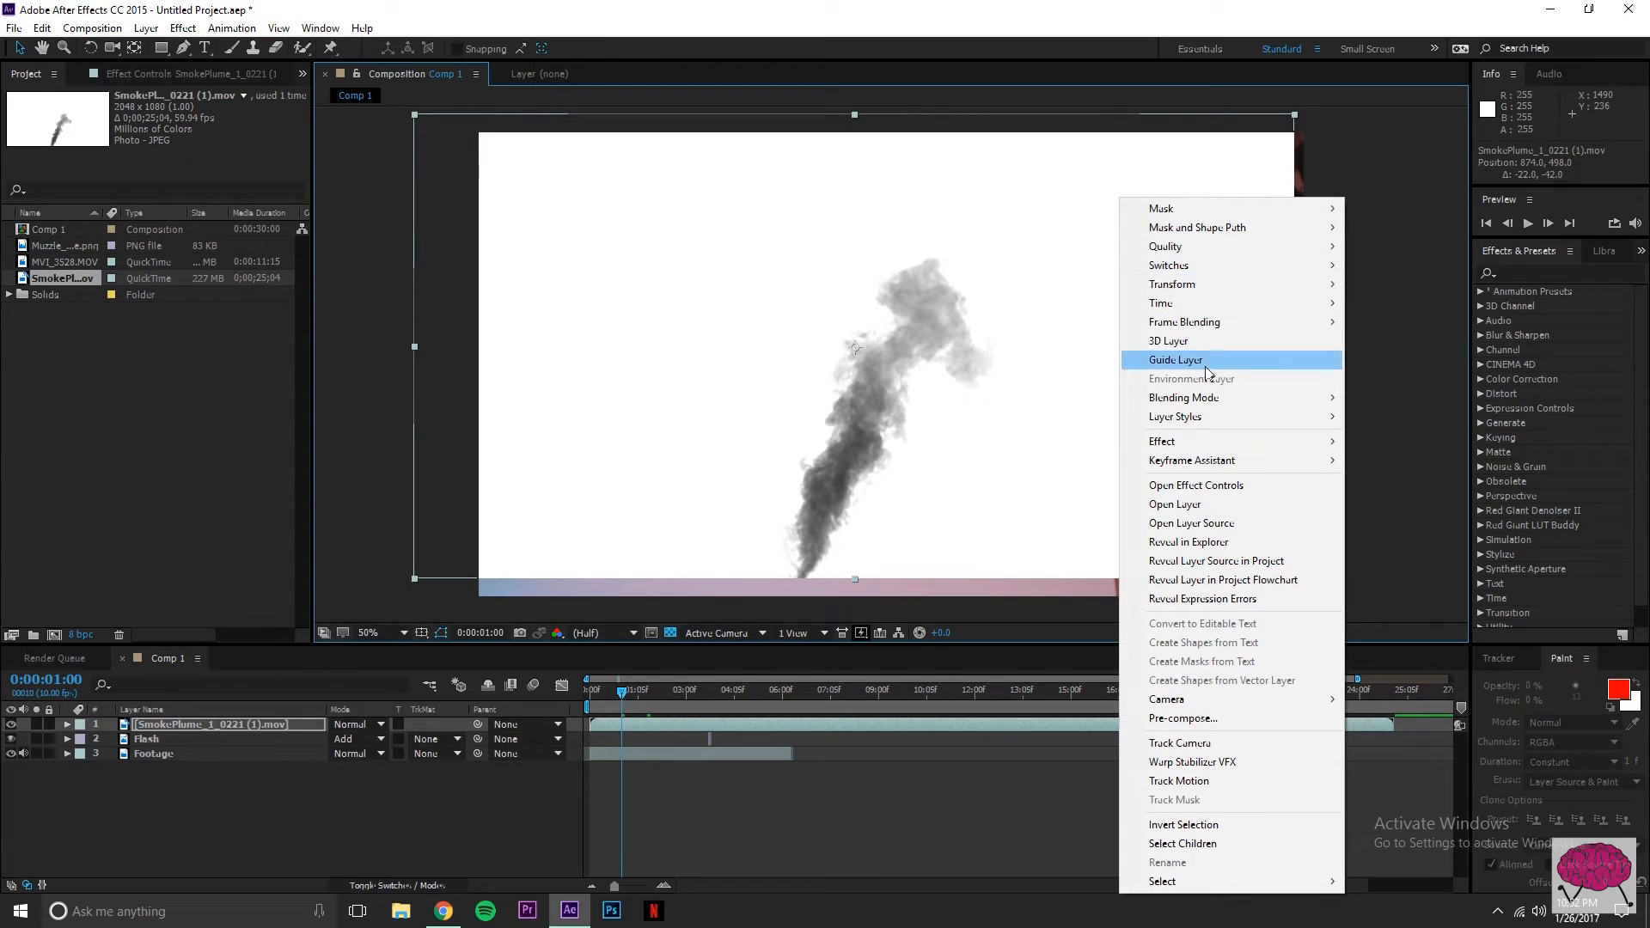
pyautogui.moveTo(1206, 397)
pyautogui.click(1383, 254)
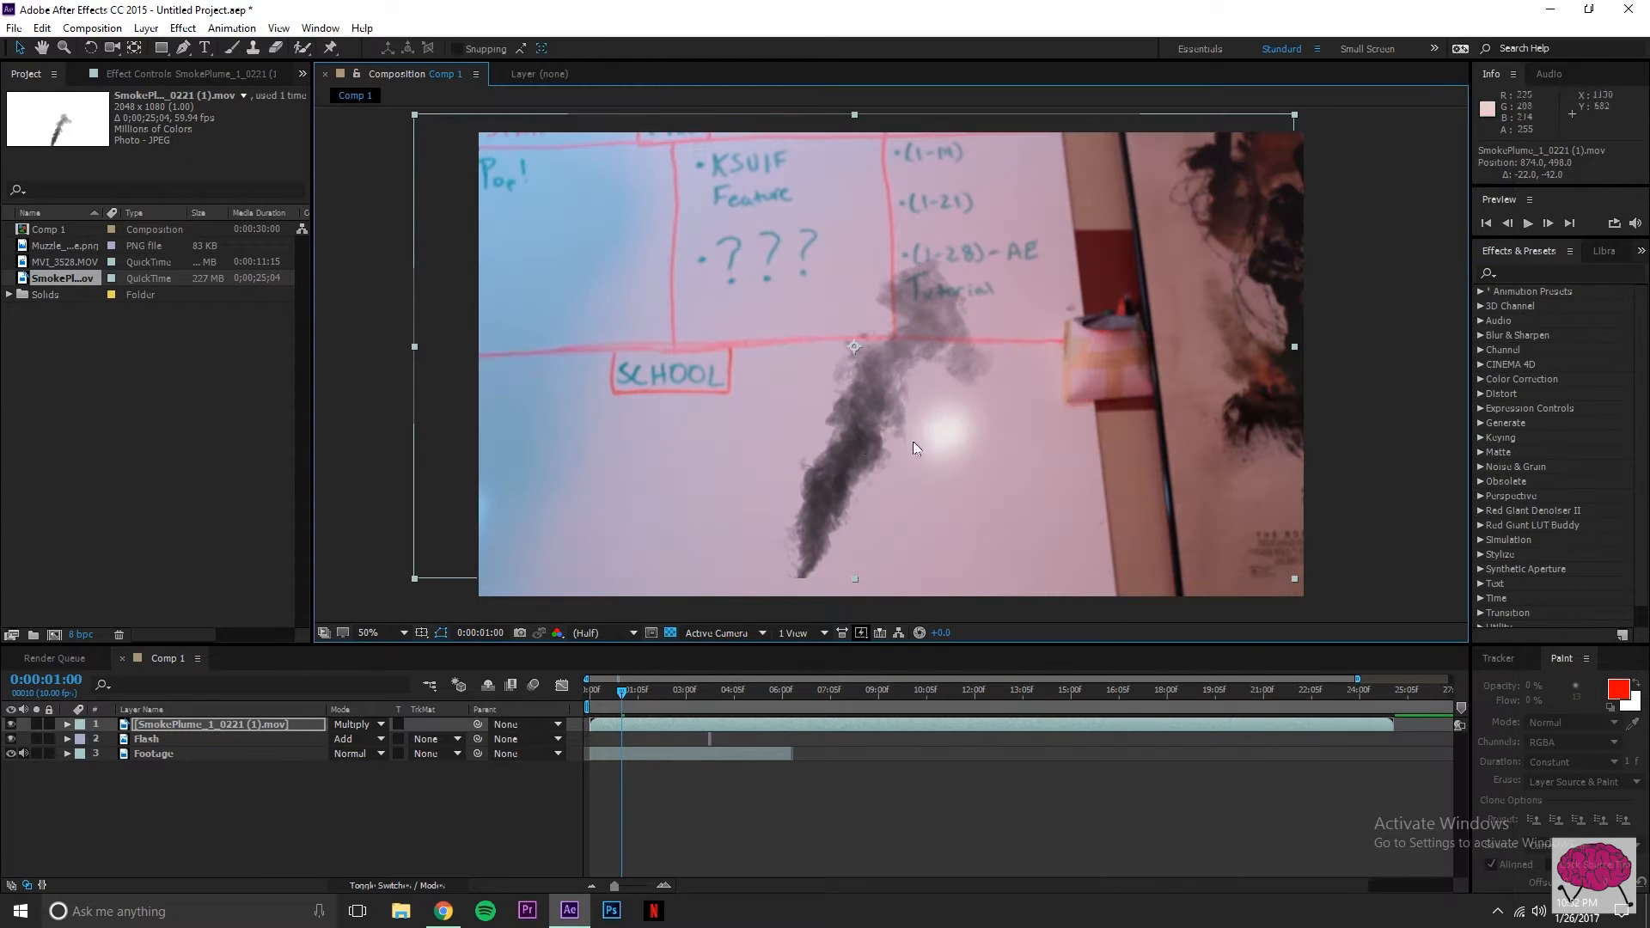
pyautogui.moveTo(625, 704)
pyautogui.mouseDown()
pyautogui.moveTo(674, 705)
pyautogui.moveTo(641, 699)
pyautogui.mouseUp()
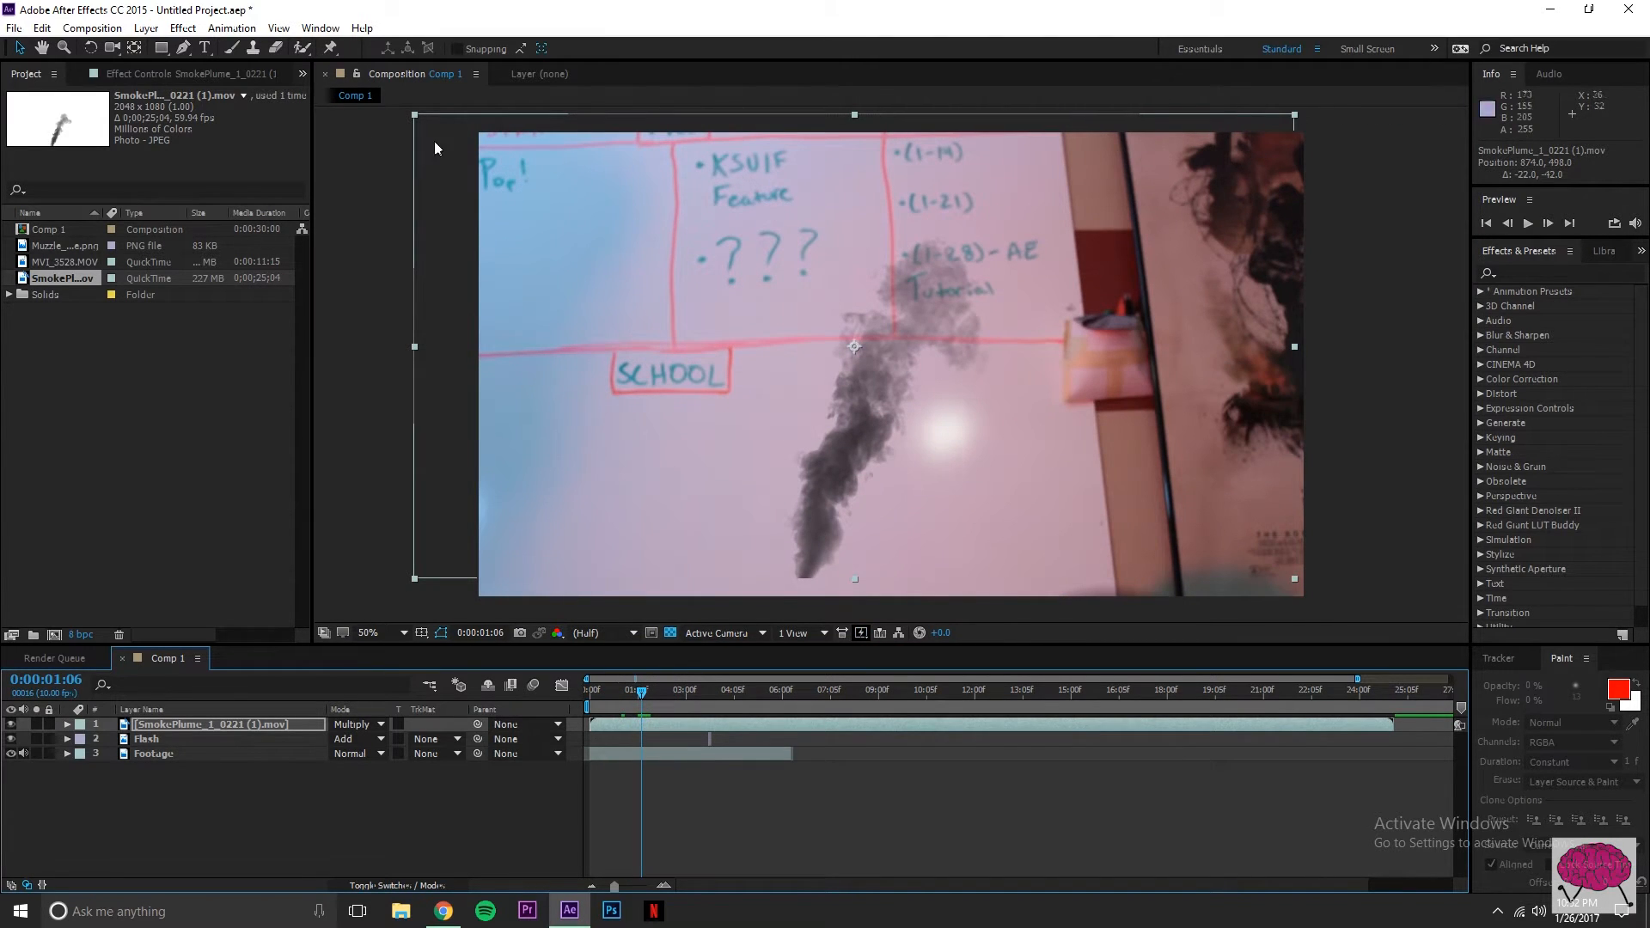
pyautogui.moveTo(640, 694); pyautogui.dragTo(634, 706)
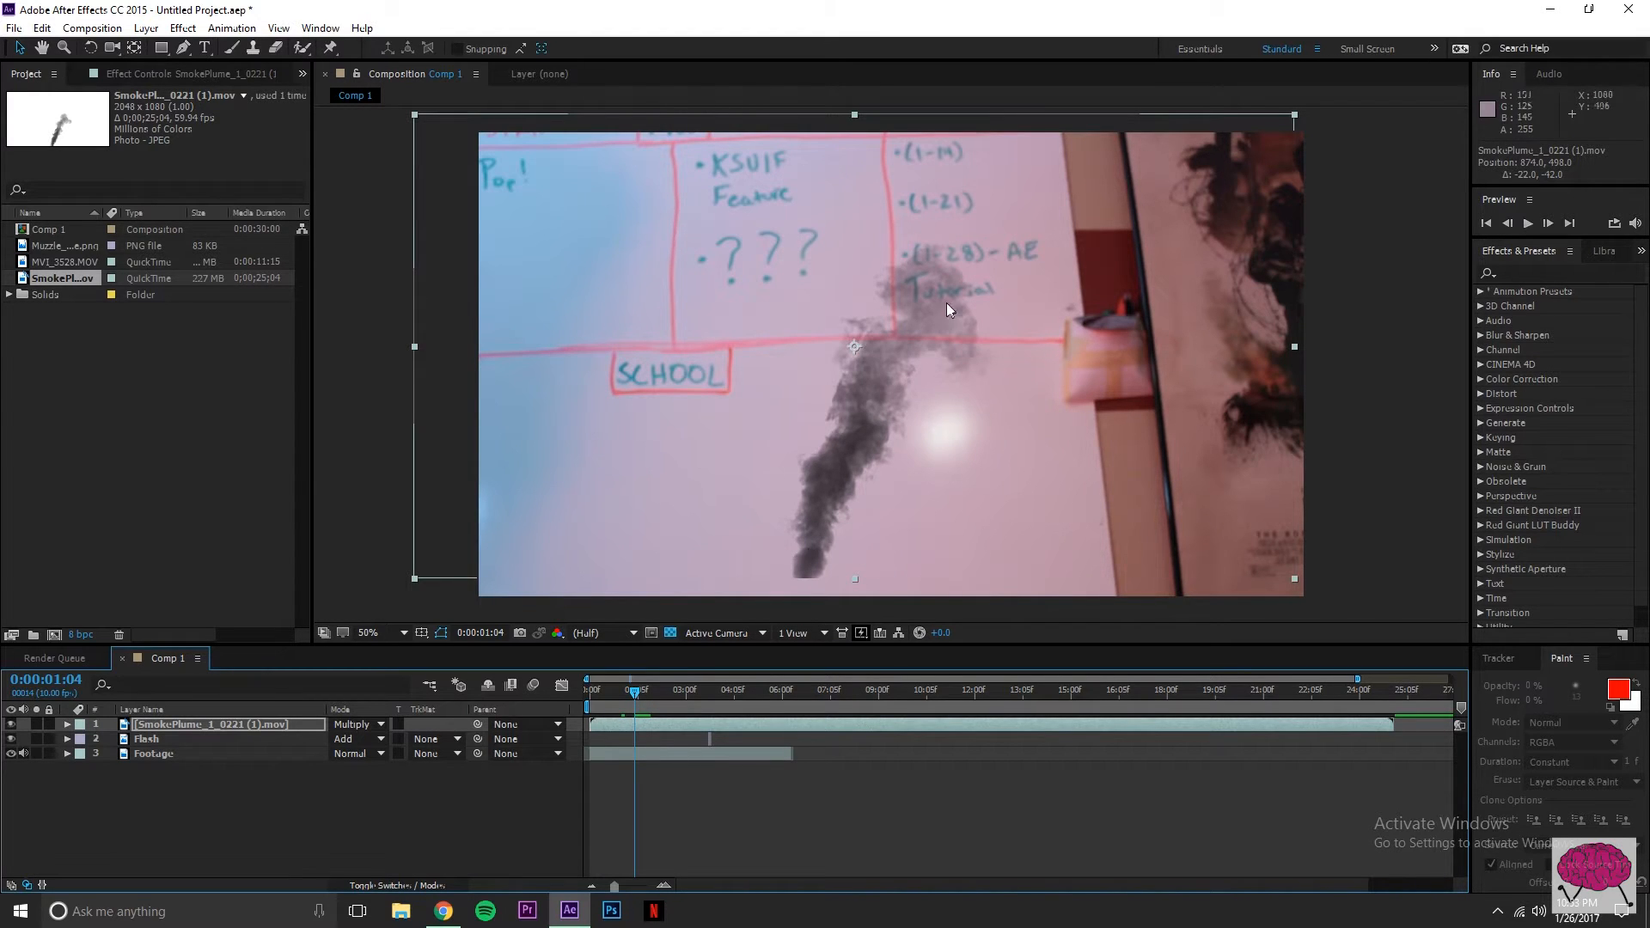
# Step: Draw a closed, roughly circular Pen tool mask around the upper part of the smoke plume
pyautogui.click(183, 48)
pyautogui.click(937, 201)
pyautogui.click(851, 219)
pyautogui.click(809, 327)
pyautogui.click(822, 362)
pyautogui.click(885, 420)
pyautogui.click(994, 405)
pyautogui.click(1092, 304)
pyautogui.click(1079, 264)
pyautogui.click(1037, 197)
pyautogui.click(1013, 183)
pyautogui.moveTo(986, 174); pyautogui.dragTo(921, 179)
pyautogui.click(937, 200)
# Step: Rename the smoke clip layer to Smoke
pyautogui.rightClick(173, 724)
pyautogui.click(242, 720)
pyautogui.write('Smoke')
pyautogui.press('Return')
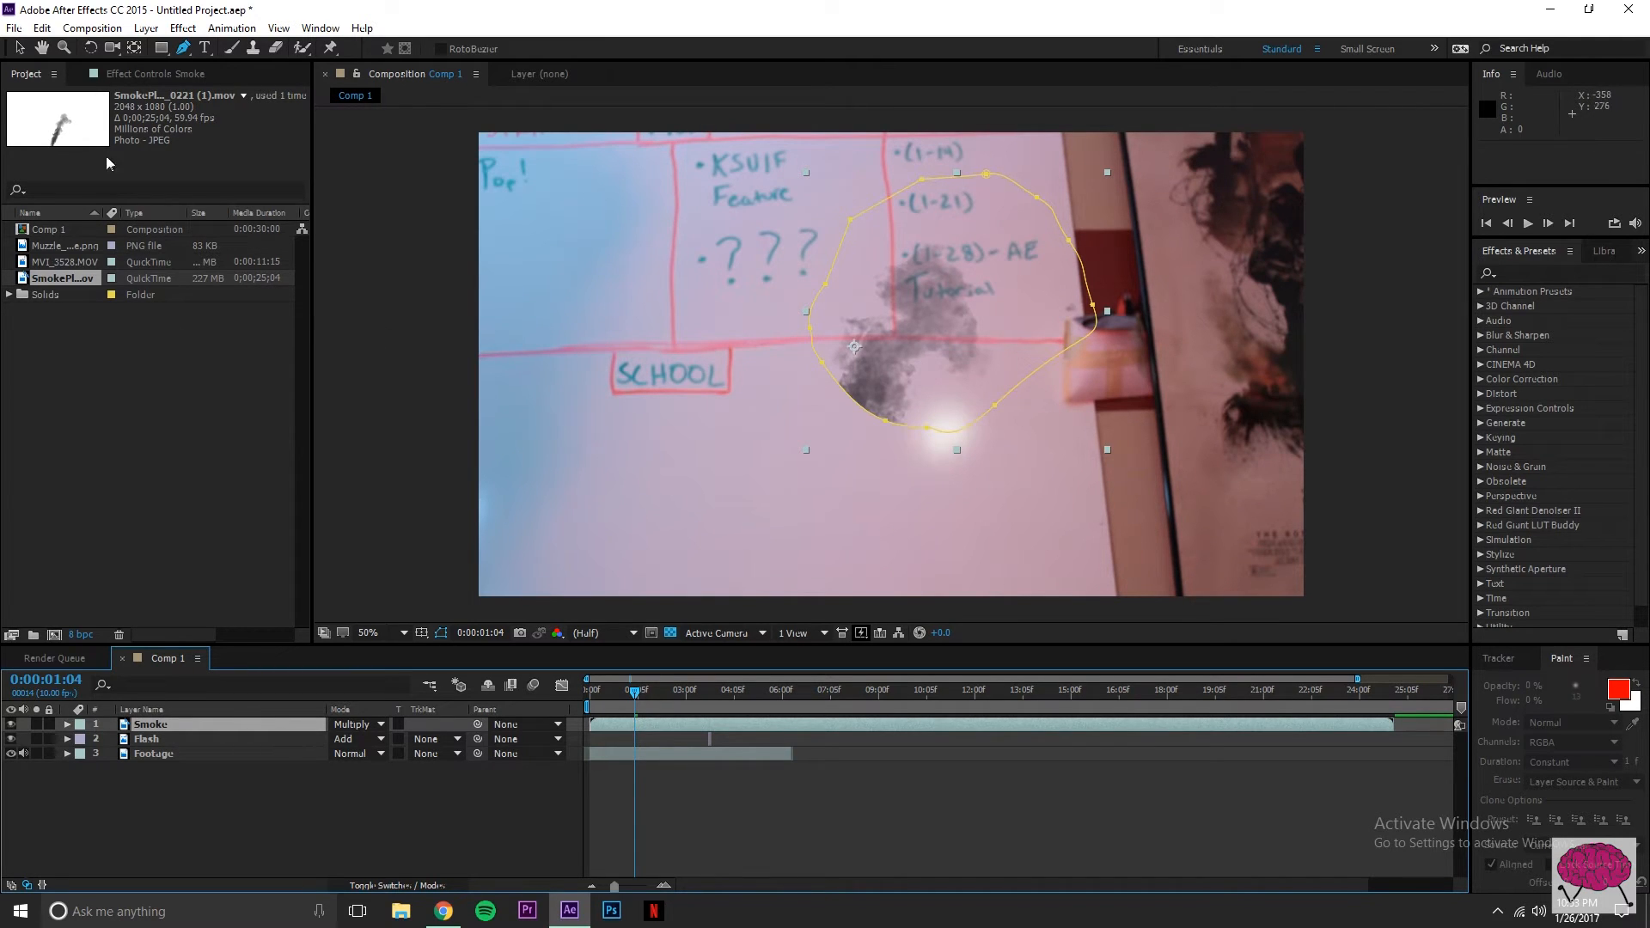
# Step: Set the Smoke layer's Mask 1 feather to 85 pixels and its mask opacity to 78%
pyautogui.click(19, 47)
pyautogui.click(436, 347)
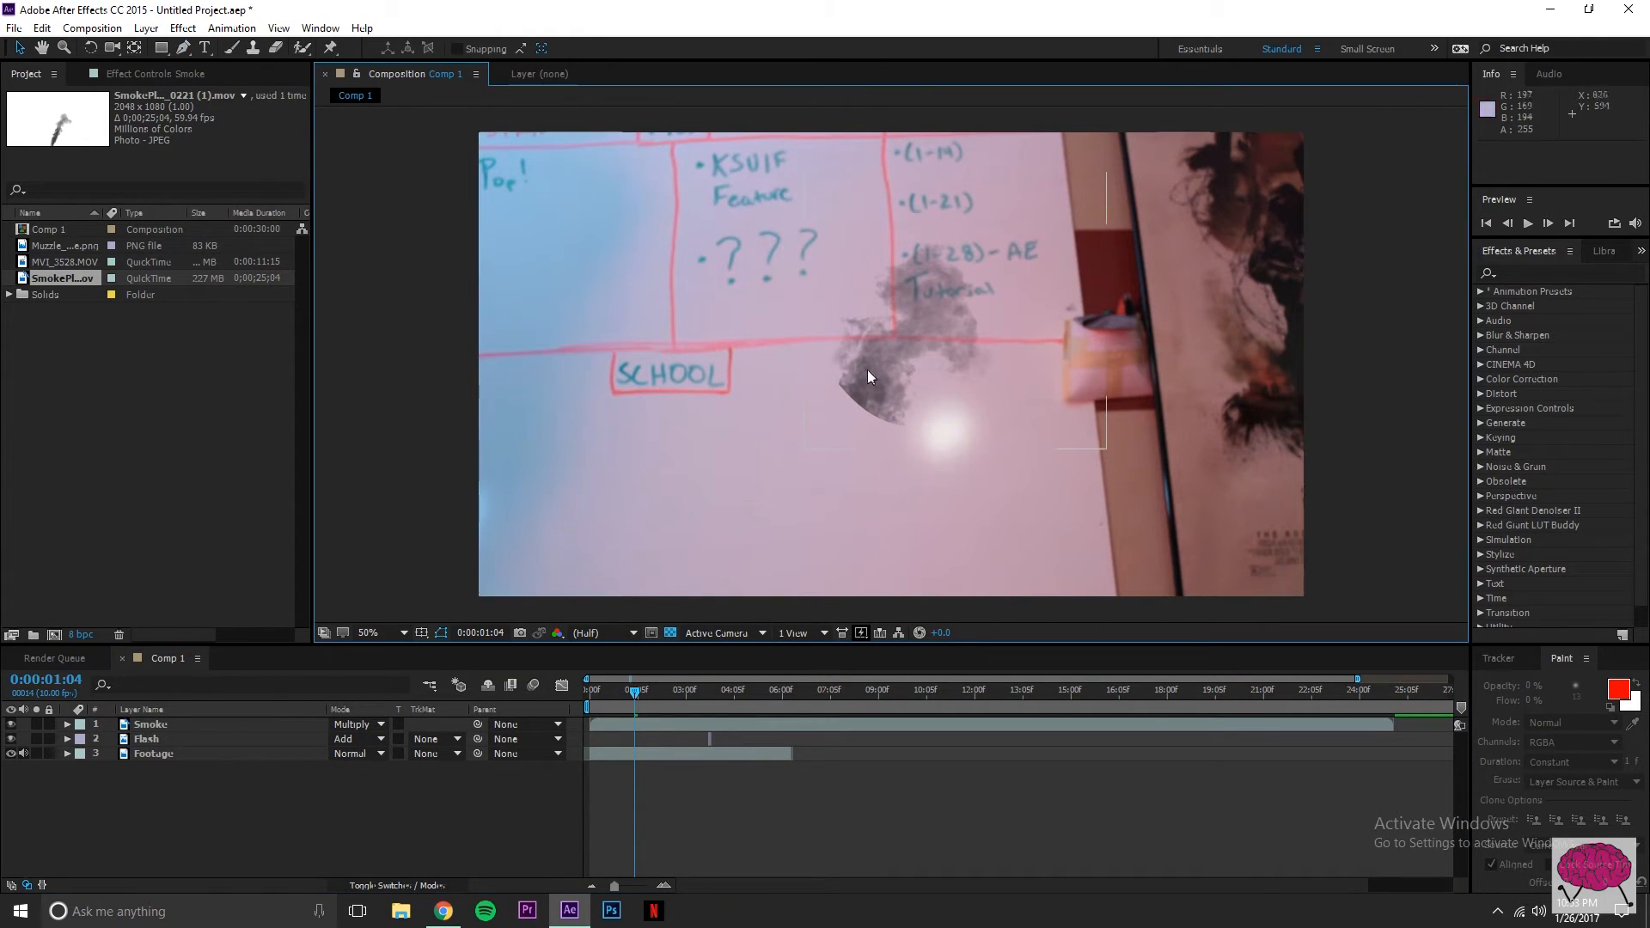
pyautogui.click(67, 724)
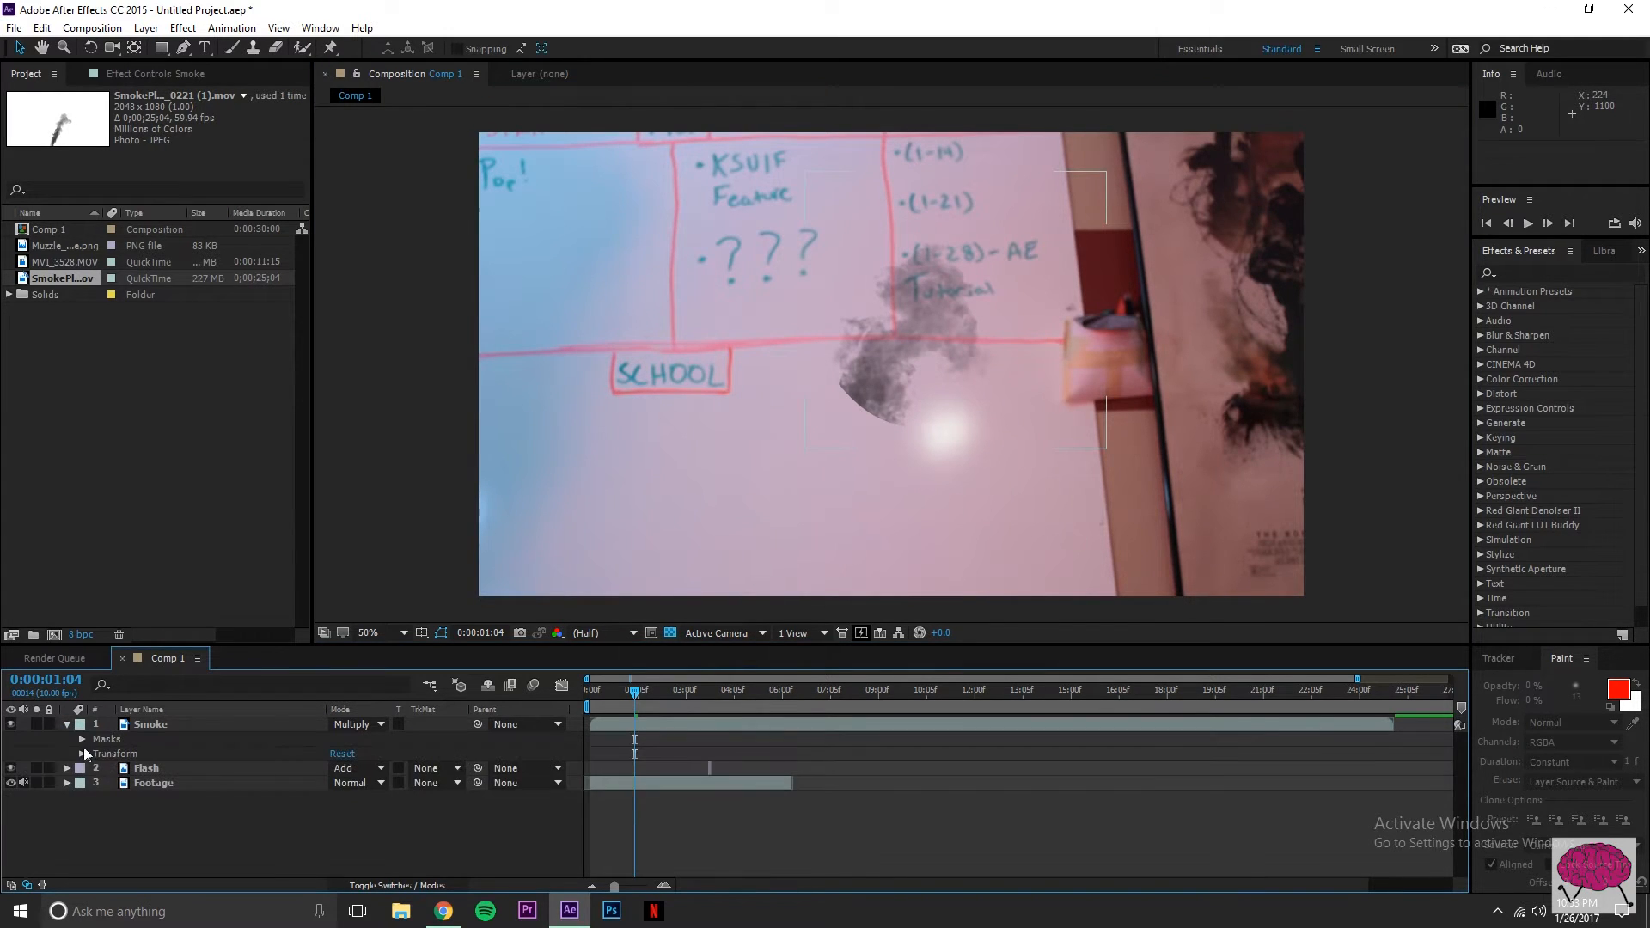
pyautogui.click(81, 739)
pyautogui.click(96, 754)
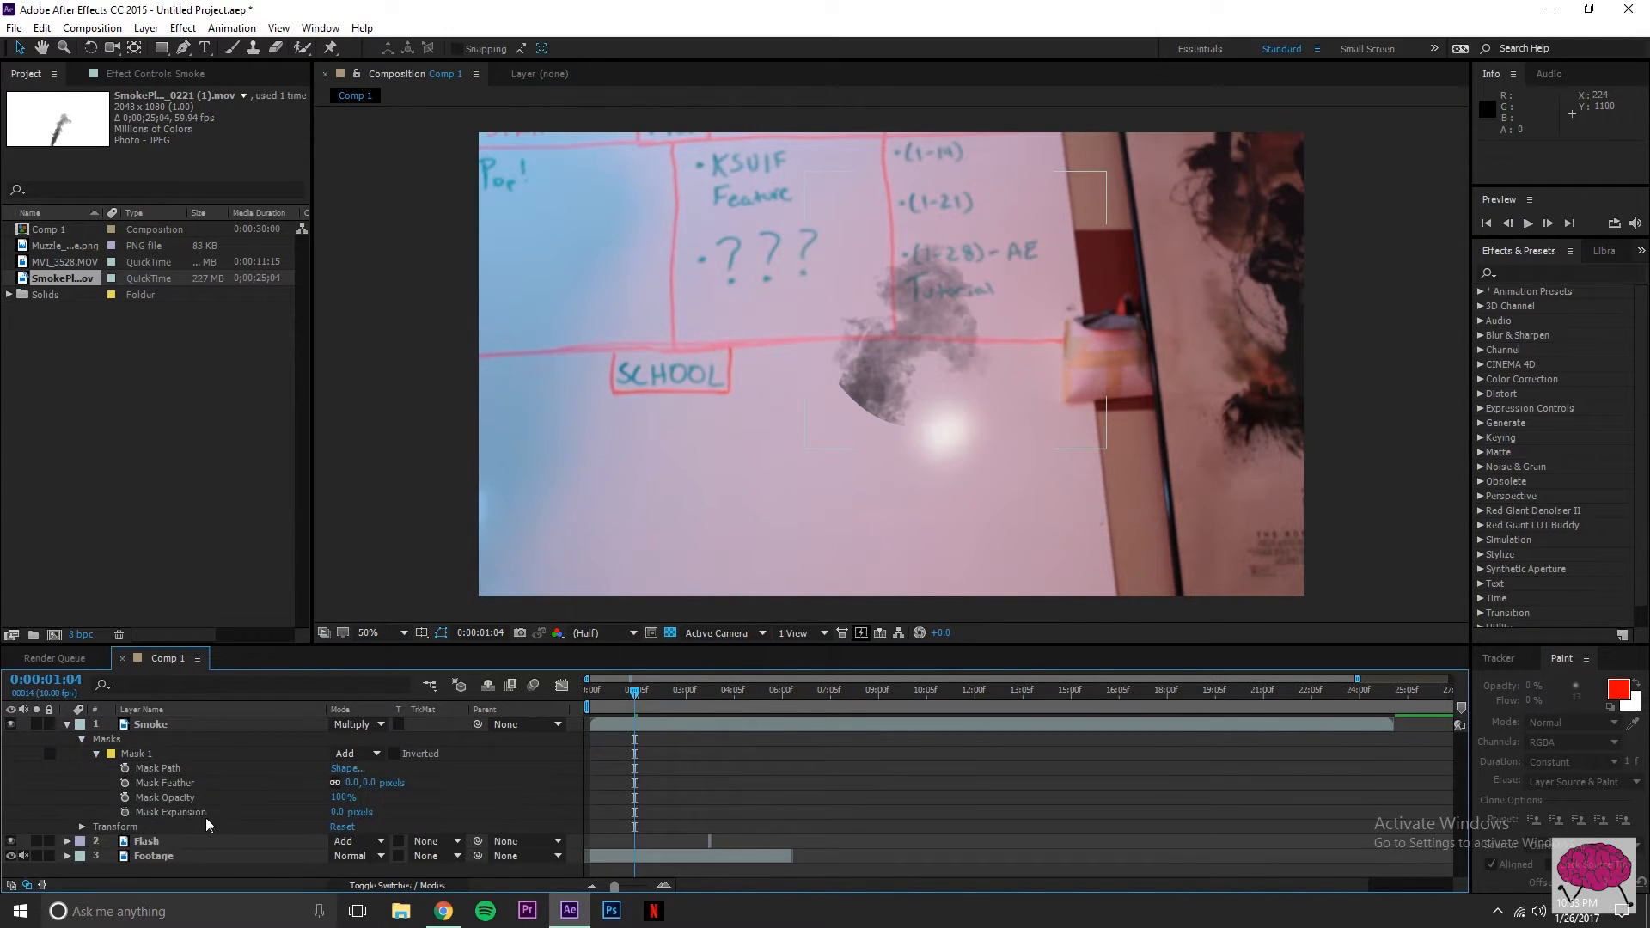
pyautogui.moveTo(346, 782); pyautogui.dragTo(433, 786)
pyautogui.click(447, 535)
pyautogui.click(417, 517)
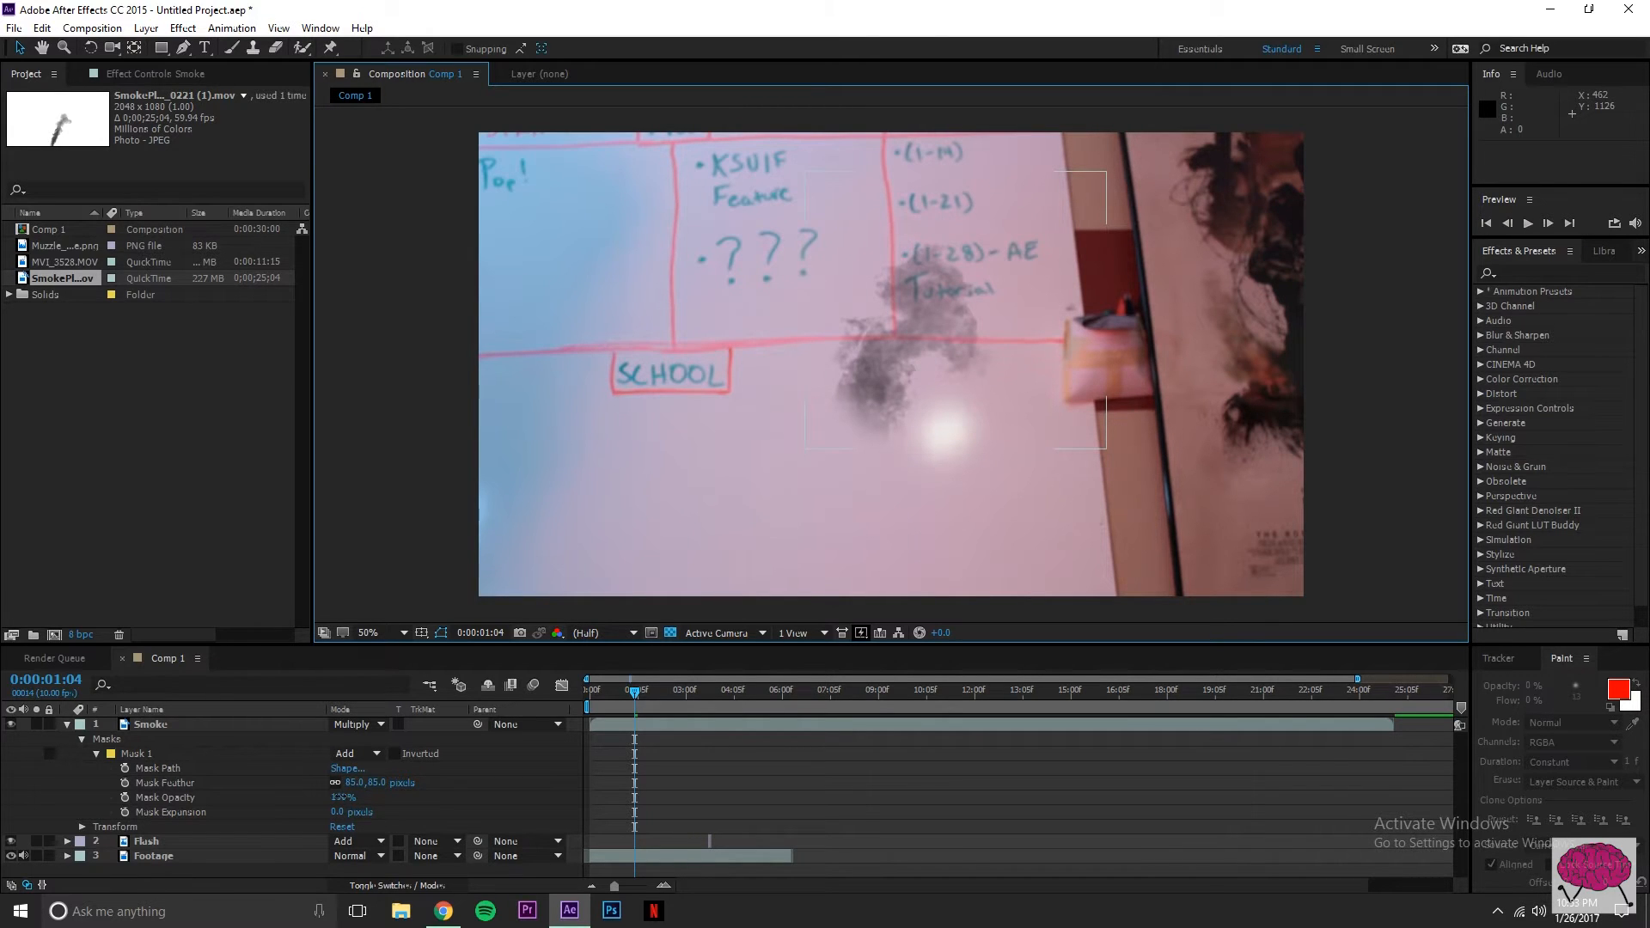
pyautogui.moveTo(338, 796); pyautogui.dragTo(322, 796)
pyautogui.click(375, 535)
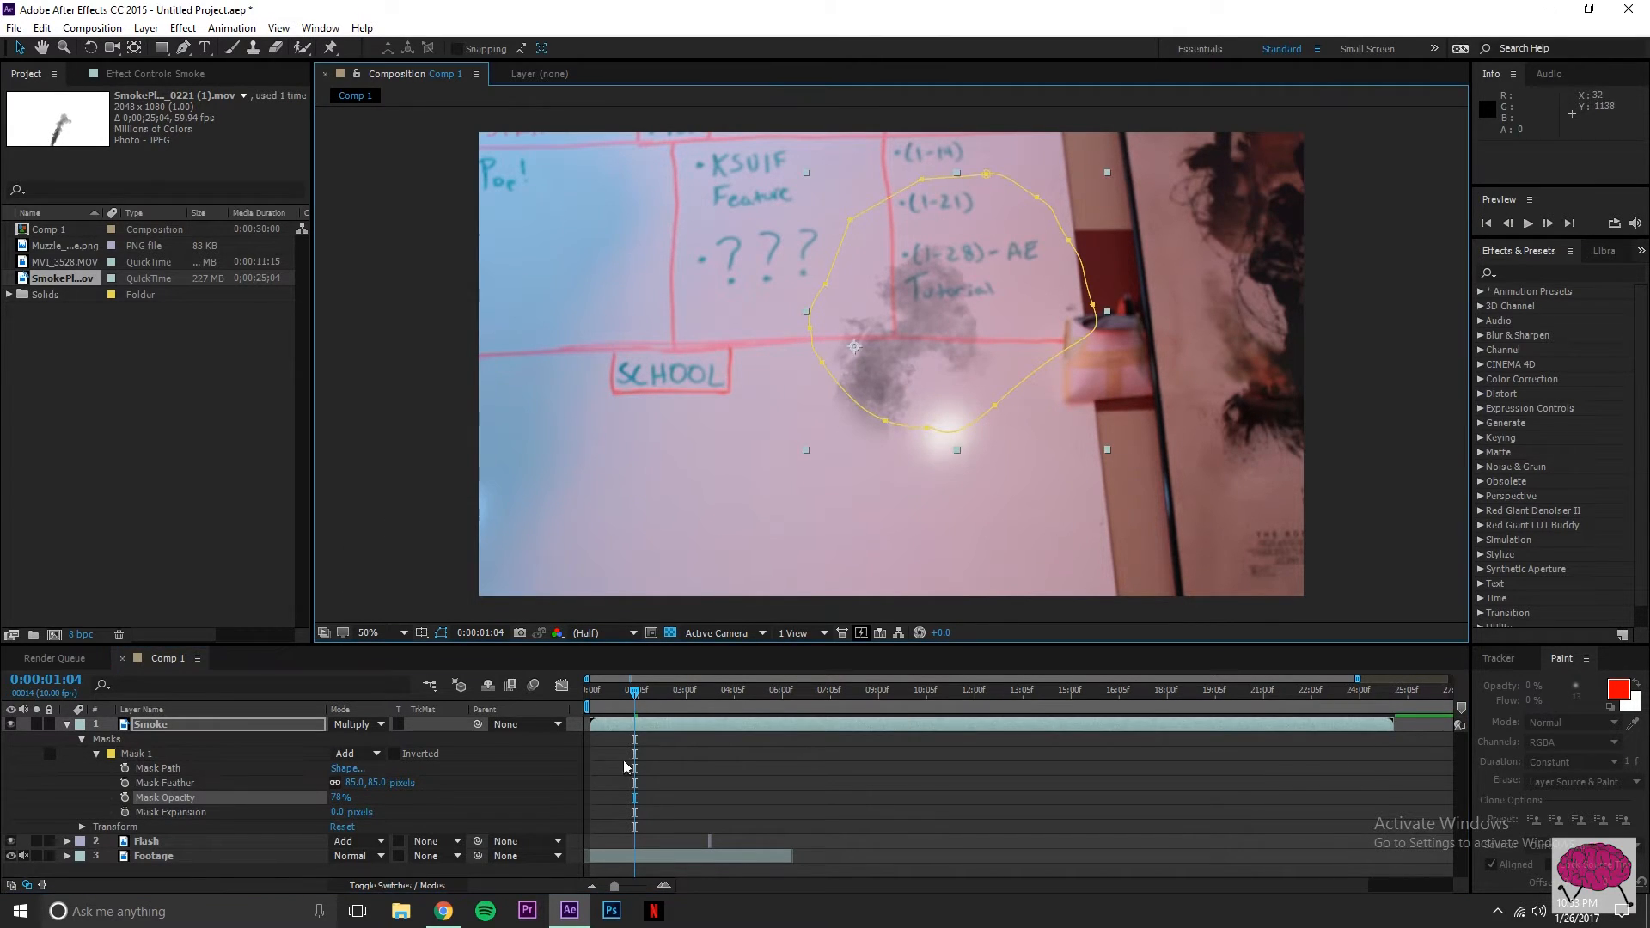
# Step: Trim the Smoke layer to run from 0:00:03:05 to about 0:00:04:00, around the Flash layer
pyautogui.moveTo(636, 703); pyautogui.dragTo(704, 702)
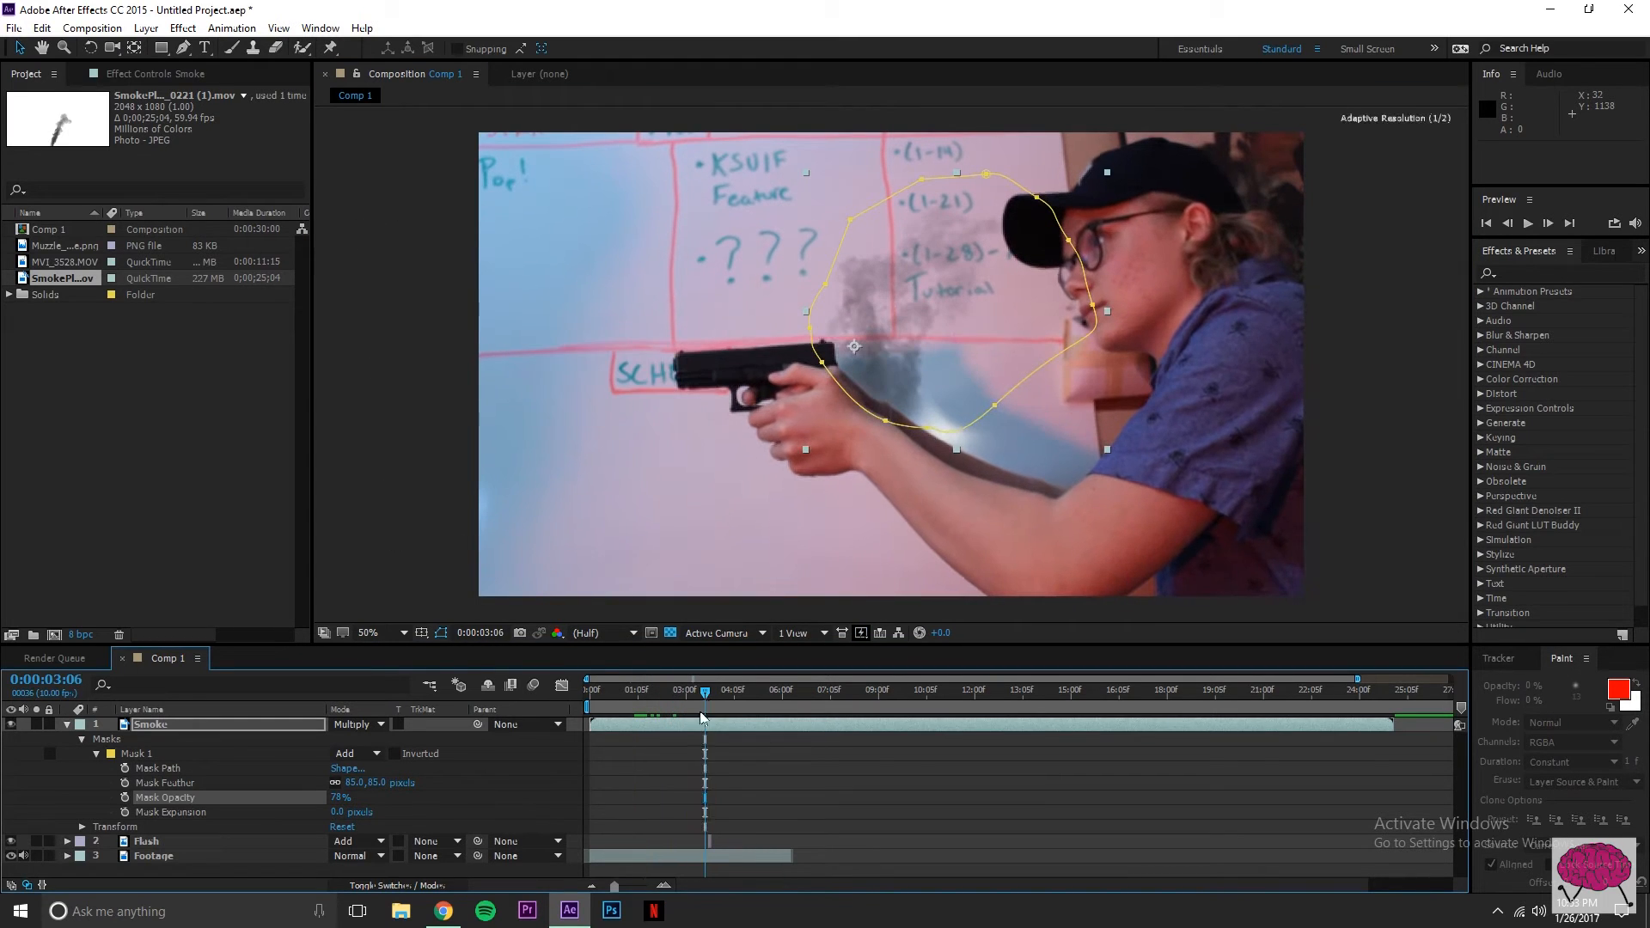
pyautogui.moveTo(610, 893)
pyautogui.mouseDown()
pyautogui.moveTo(645, 896)
pyautogui.moveTo(621, 894)
pyautogui.mouseUp()
pyautogui.moveTo(613, 724); pyautogui.dragTo(739, 726)
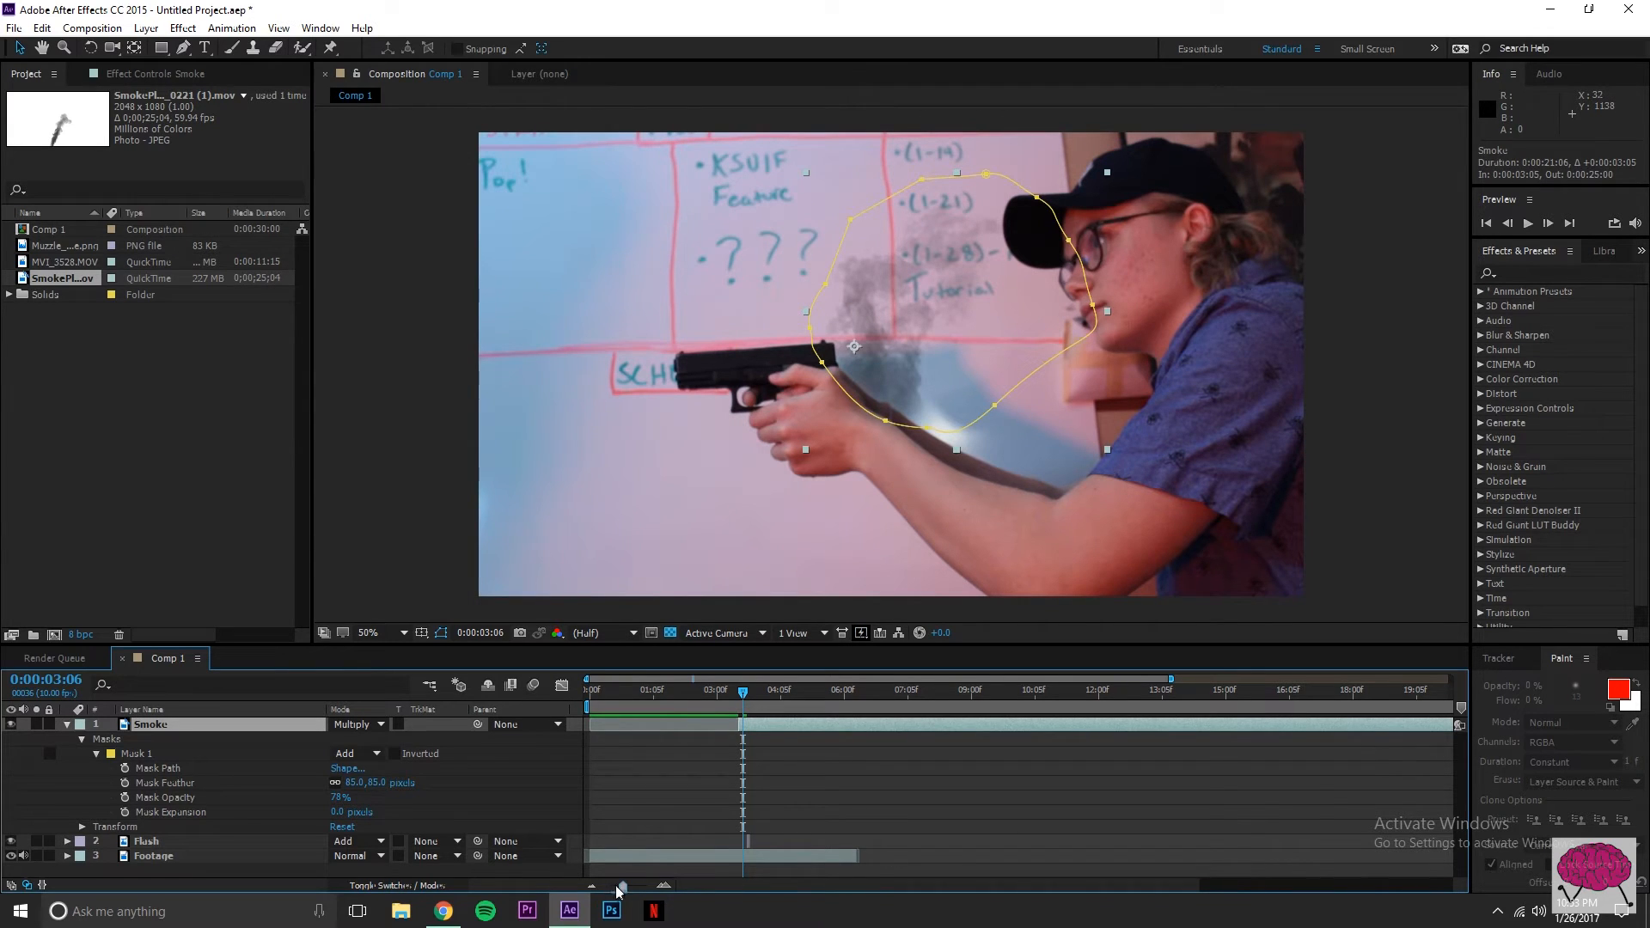
pyautogui.moveTo(617, 891); pyautogui.dragTo(605, 891)
pyautogui.moveTo(1307, 737); pyautogui.dragTo(700, 728)
pyautogui.moveTo(619, 891); pyautogui.dragTo(654, 894)
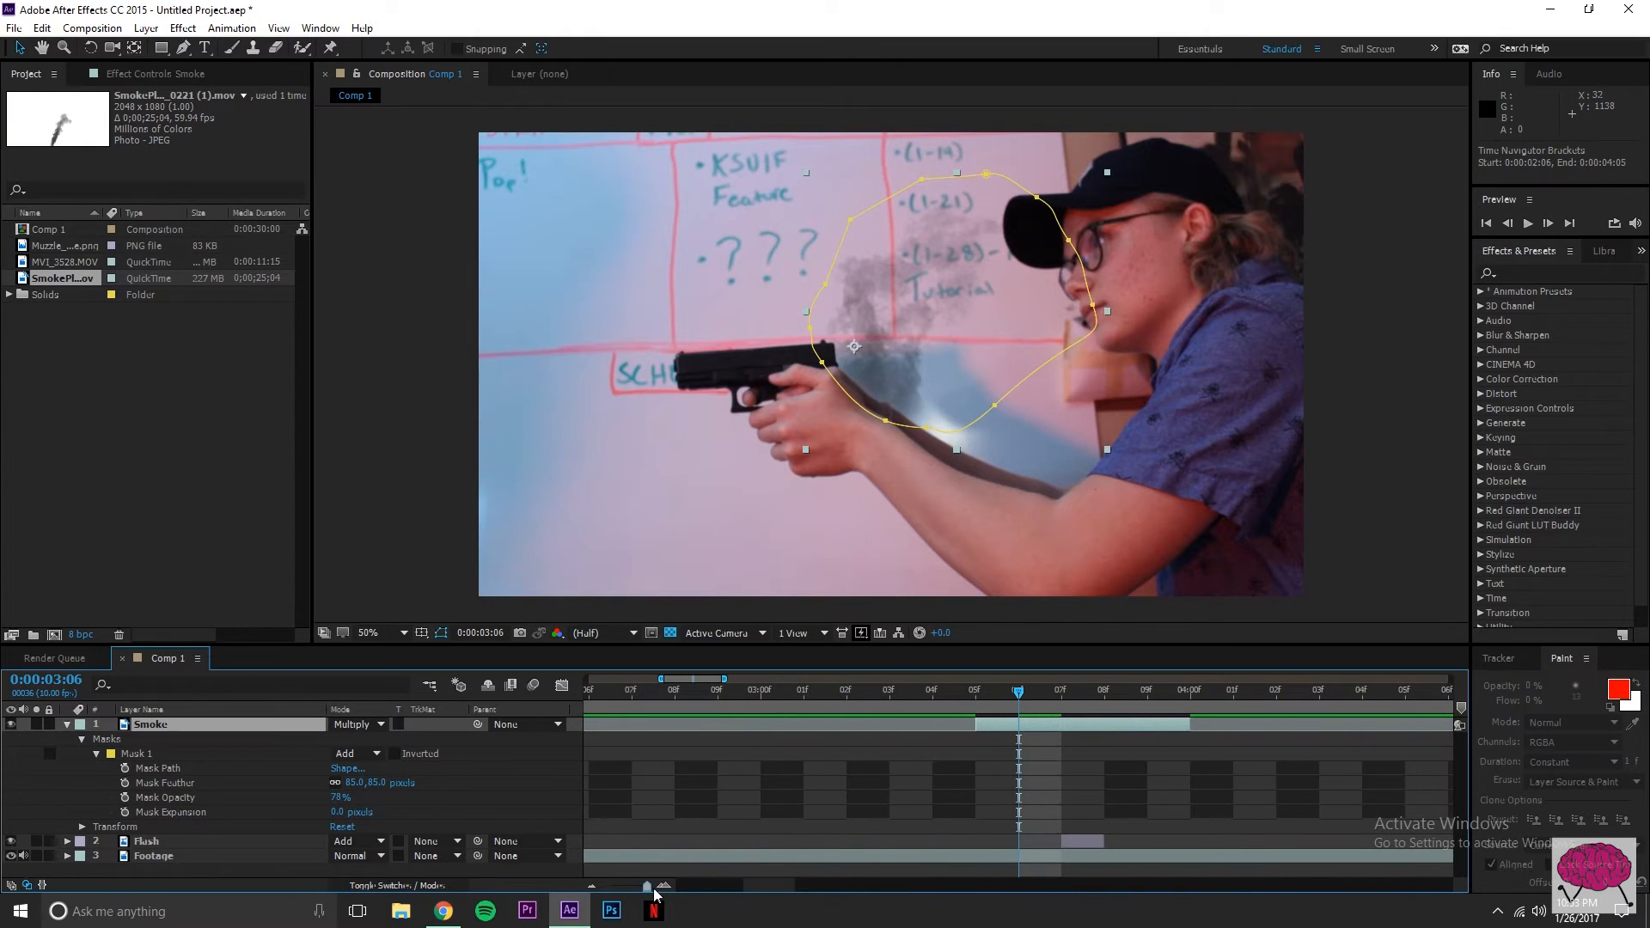
# Step: Move the Smoke layer over the gun's muzzle at 0:00:03:07, to position 354, 446
pyautogui.click(997, 692)
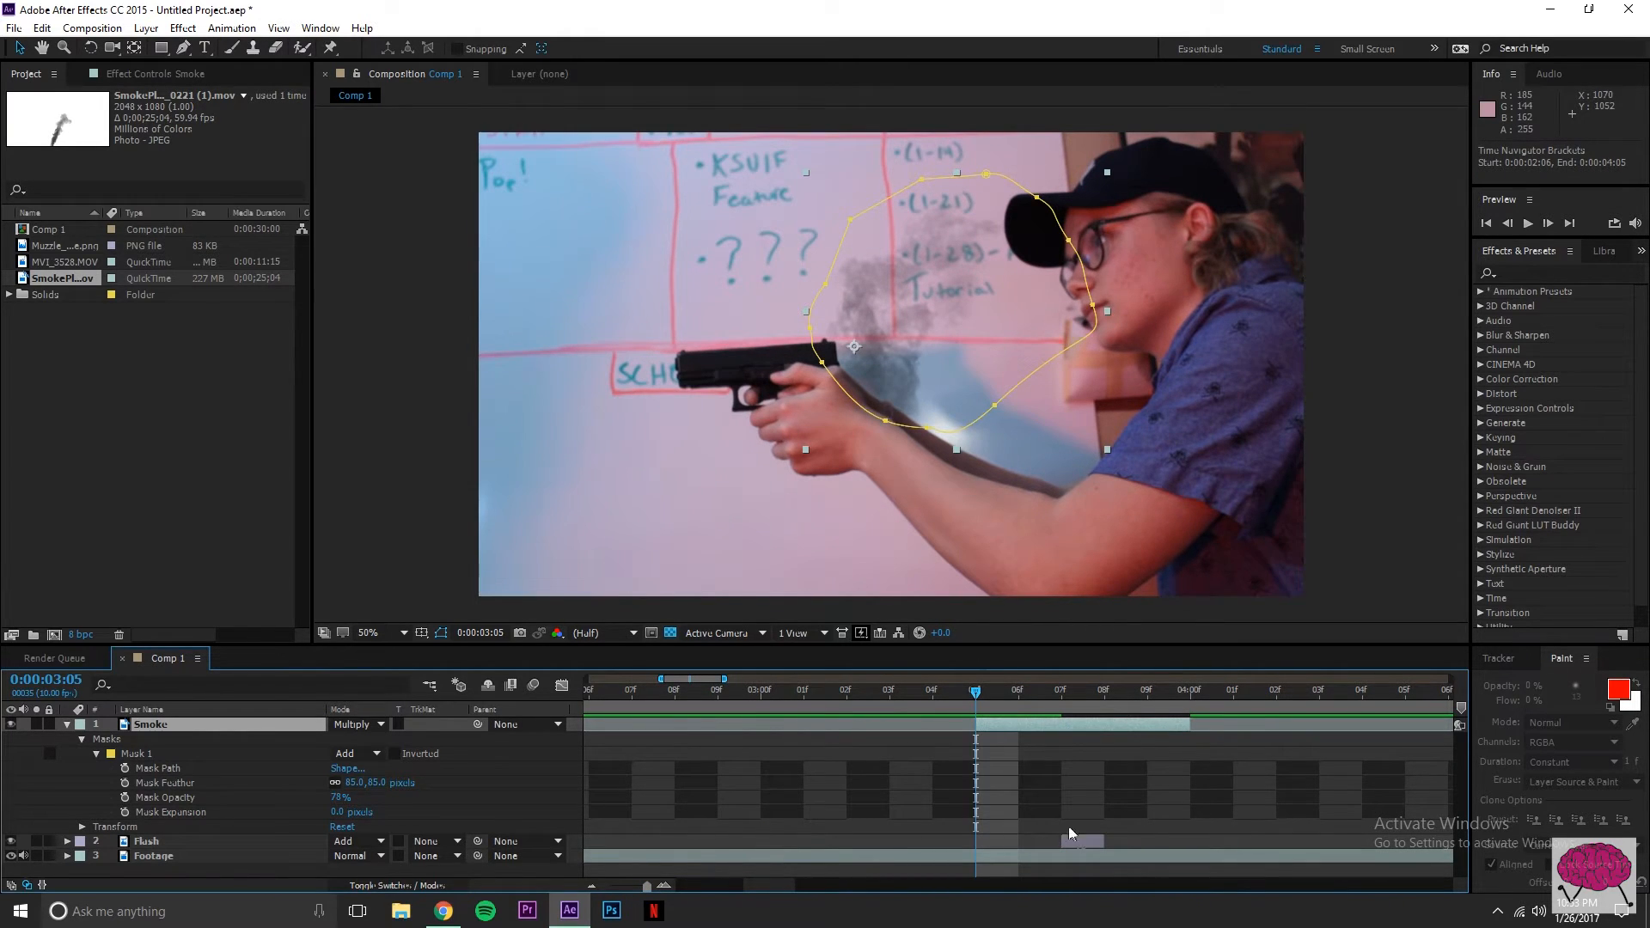
pyautogui.moveTo(998, 703); pyautogui.dragTo(1081, 704)
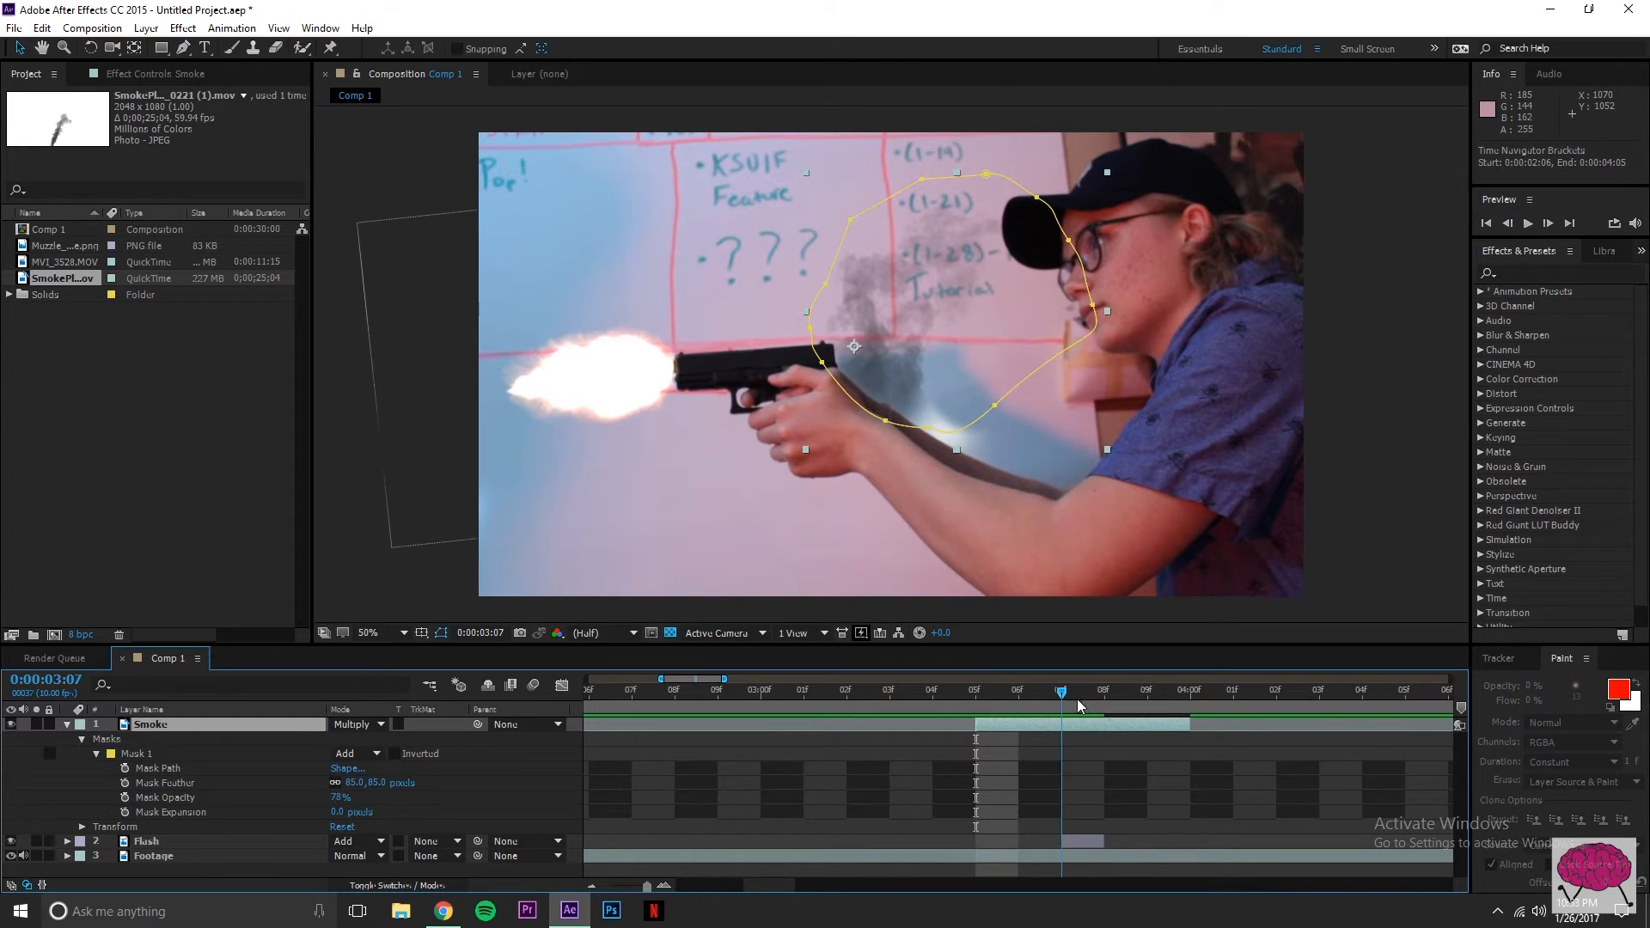
pyautogui.moveTo(847, 345); pyautogui.dragTo(683, 354)
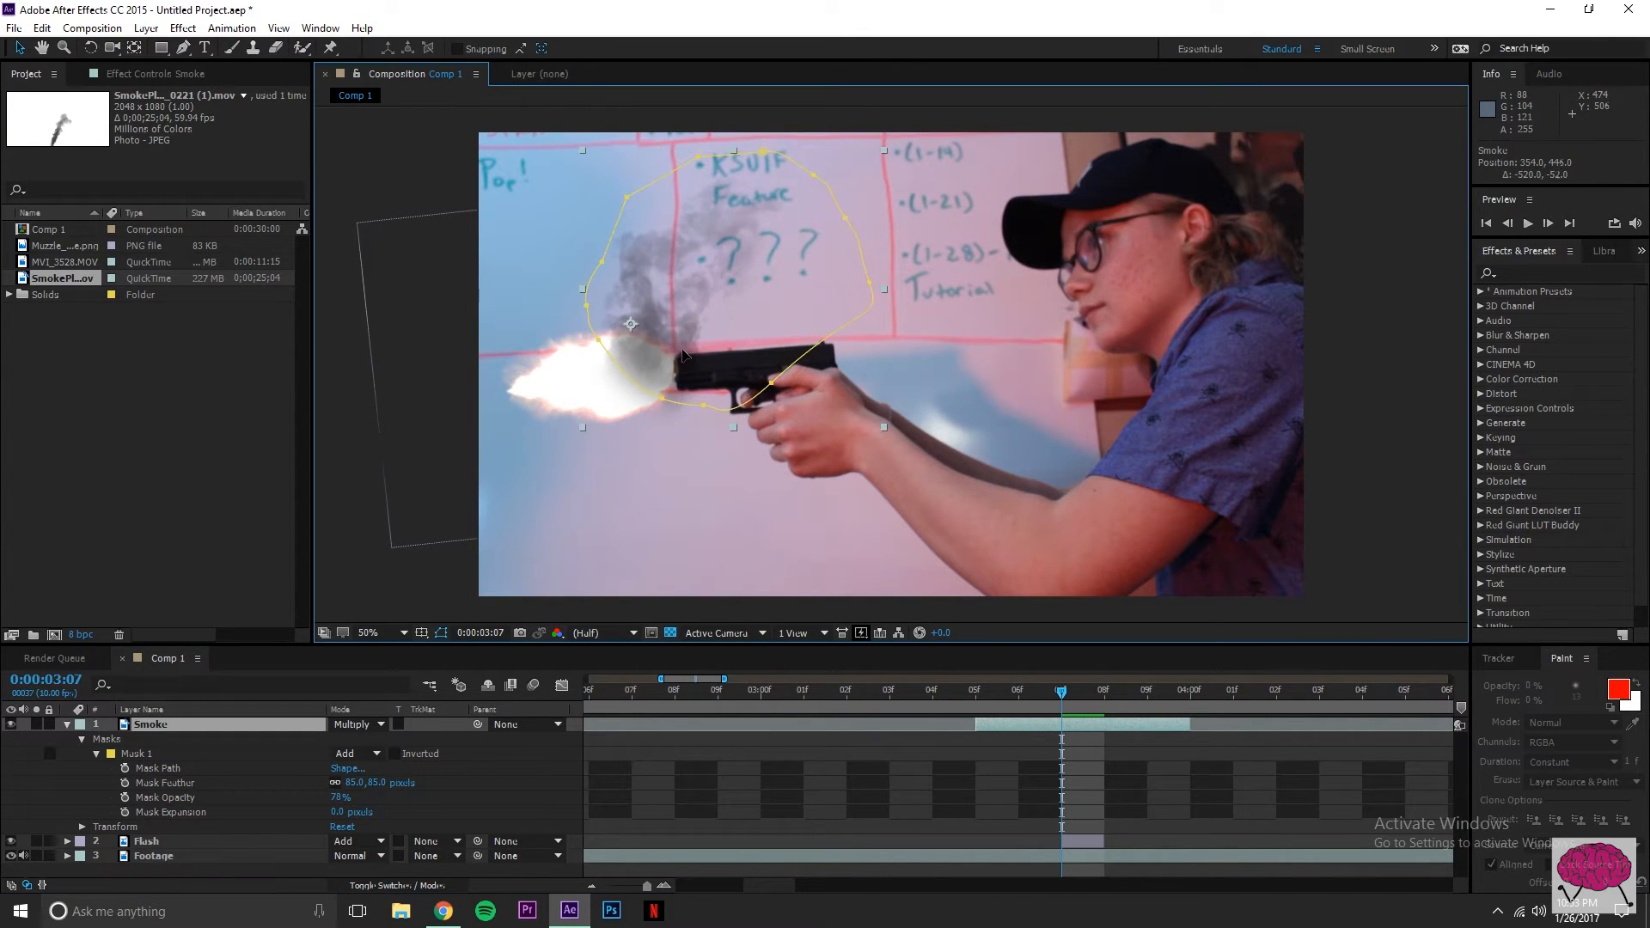
# Step: Scale the Smoke layer down to 52.6, 65.0% and place it at the gun's muzzle, at position 406, 500
pyautogui.moveTo(583, 151)
pyautogui.mouseDown()
pyautogui.moveTo(571, 124)
pyautogui.moveTo(601, 160)
pyautogui.moveTo(589, 176)
pyautogui.mouseUp()
pyautogui.moveTo(650, 238); pyautogui.dragTo(687, 295)
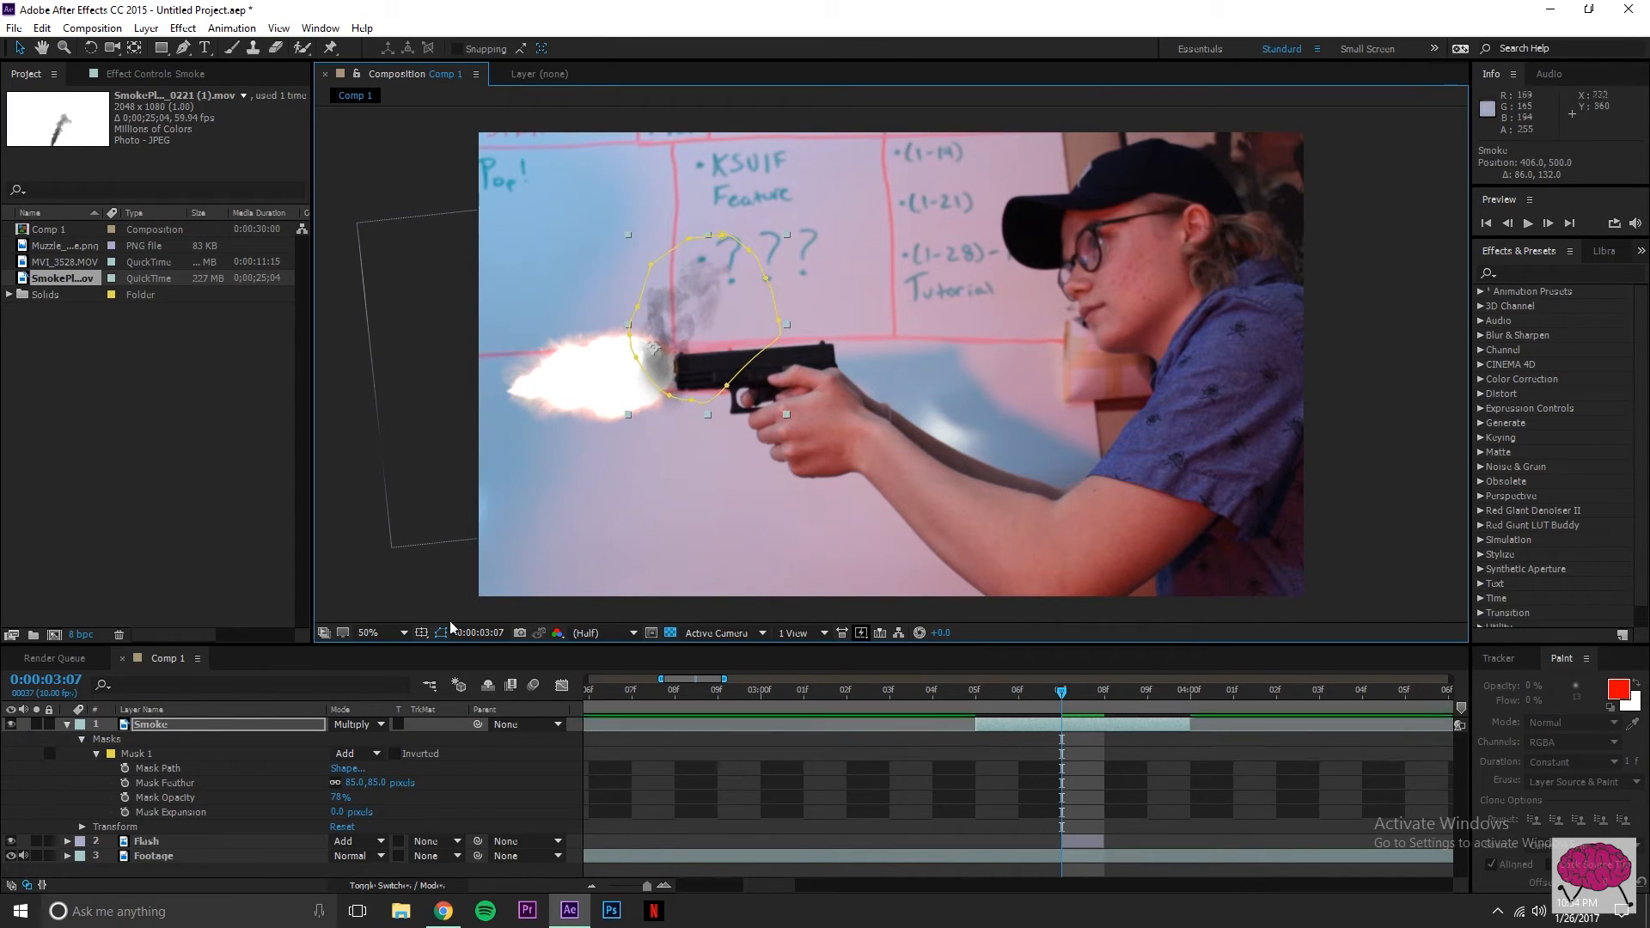
# Step: Reorder the Smoke layer so it sits directly below the Flash layer
pyautogui.click(67, 724)
pyautogui.moveTo(148, 725); pyautogui.dragTo(150, 746)
pyautogui.click(1358, 492)
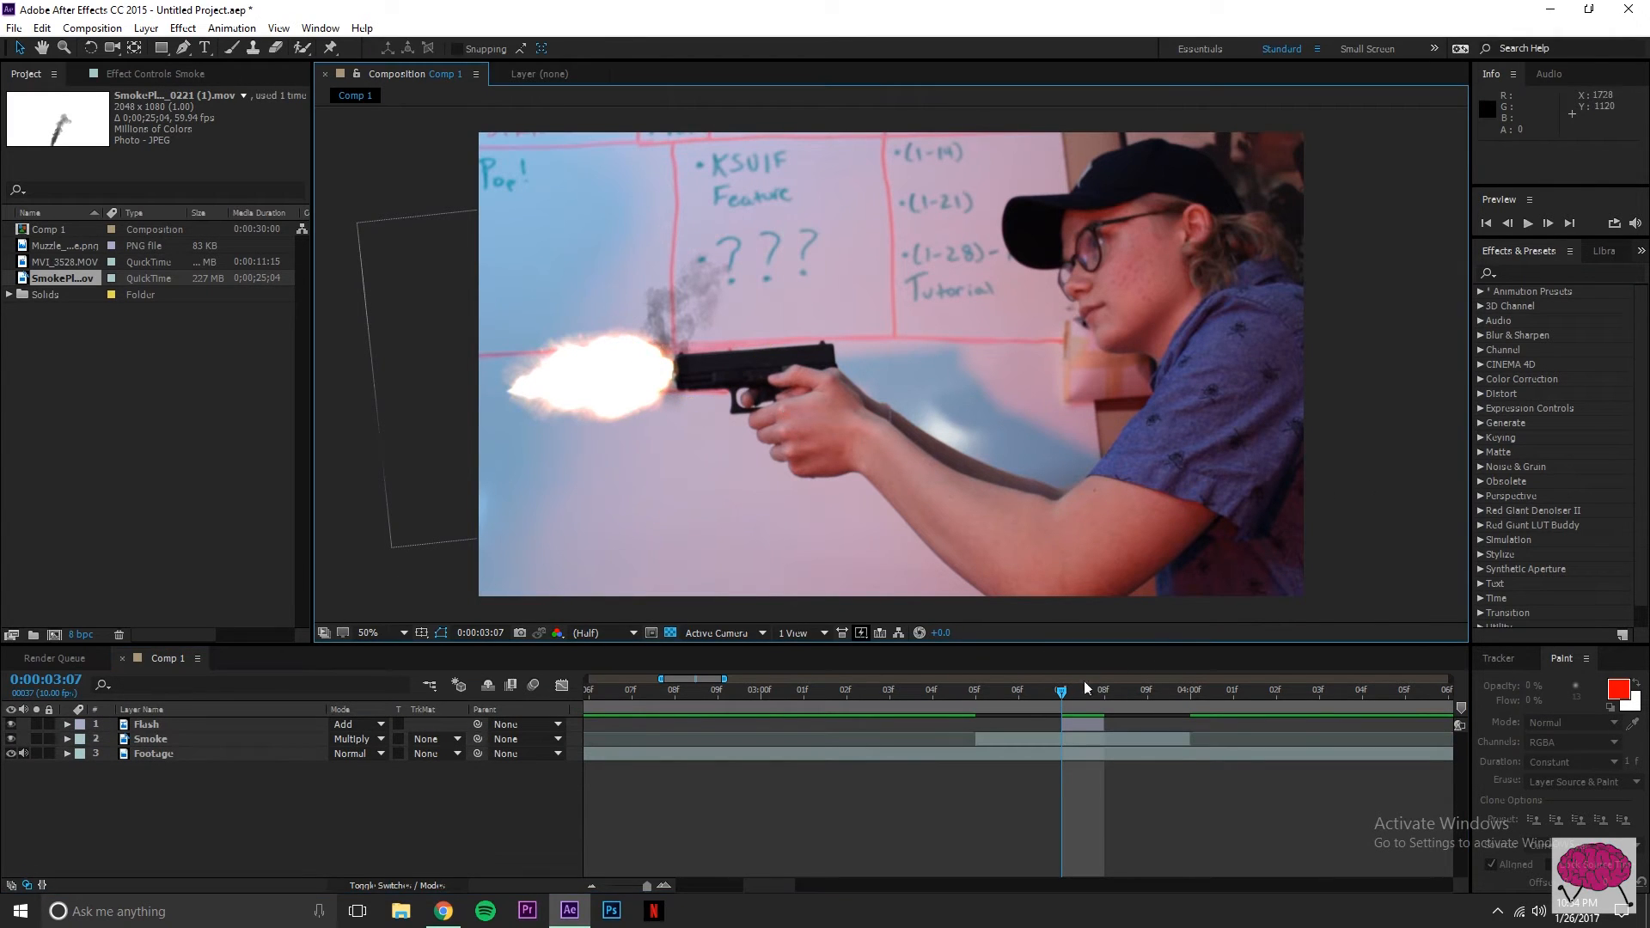
# Step: Trim the Smoke layer to start with the flash at 0:00:03:07 and end at 0:00:04:00
pyautogui.moveTo(1069, 696)
pyautogui.mouseDown()
pyautogui.moveTo(894, 703)
pyautogui.moveTo(1052, 702)
pyautogui.mouseUp()
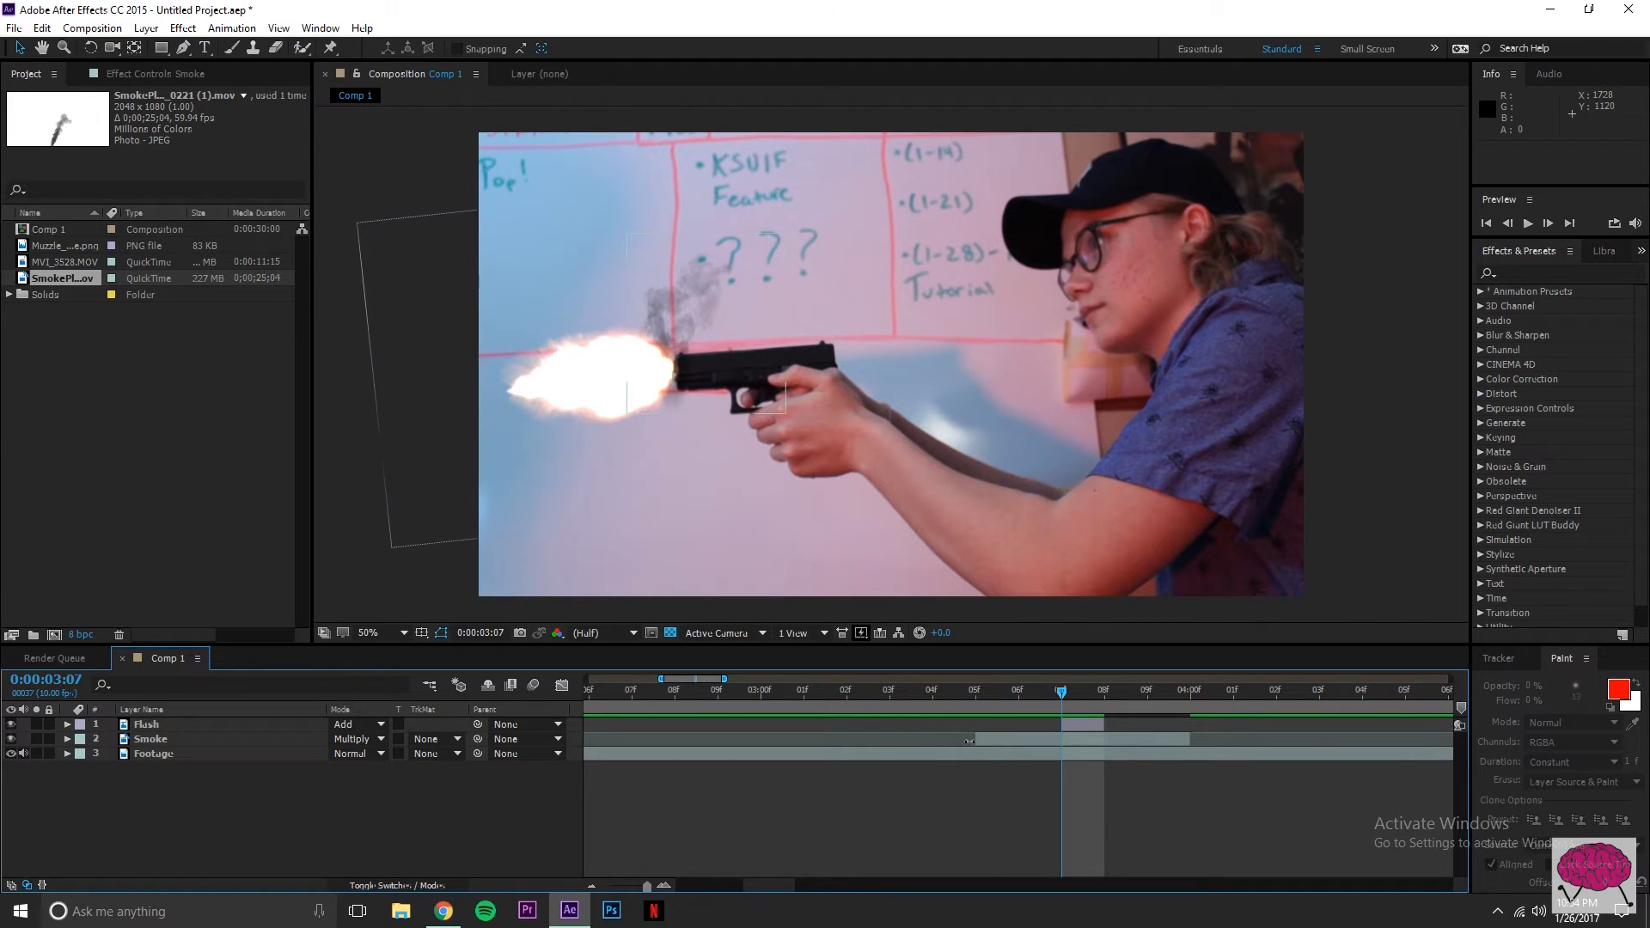
pyautogui.moveTo(976, 742); pyautogui.dragTo(1280, 699)
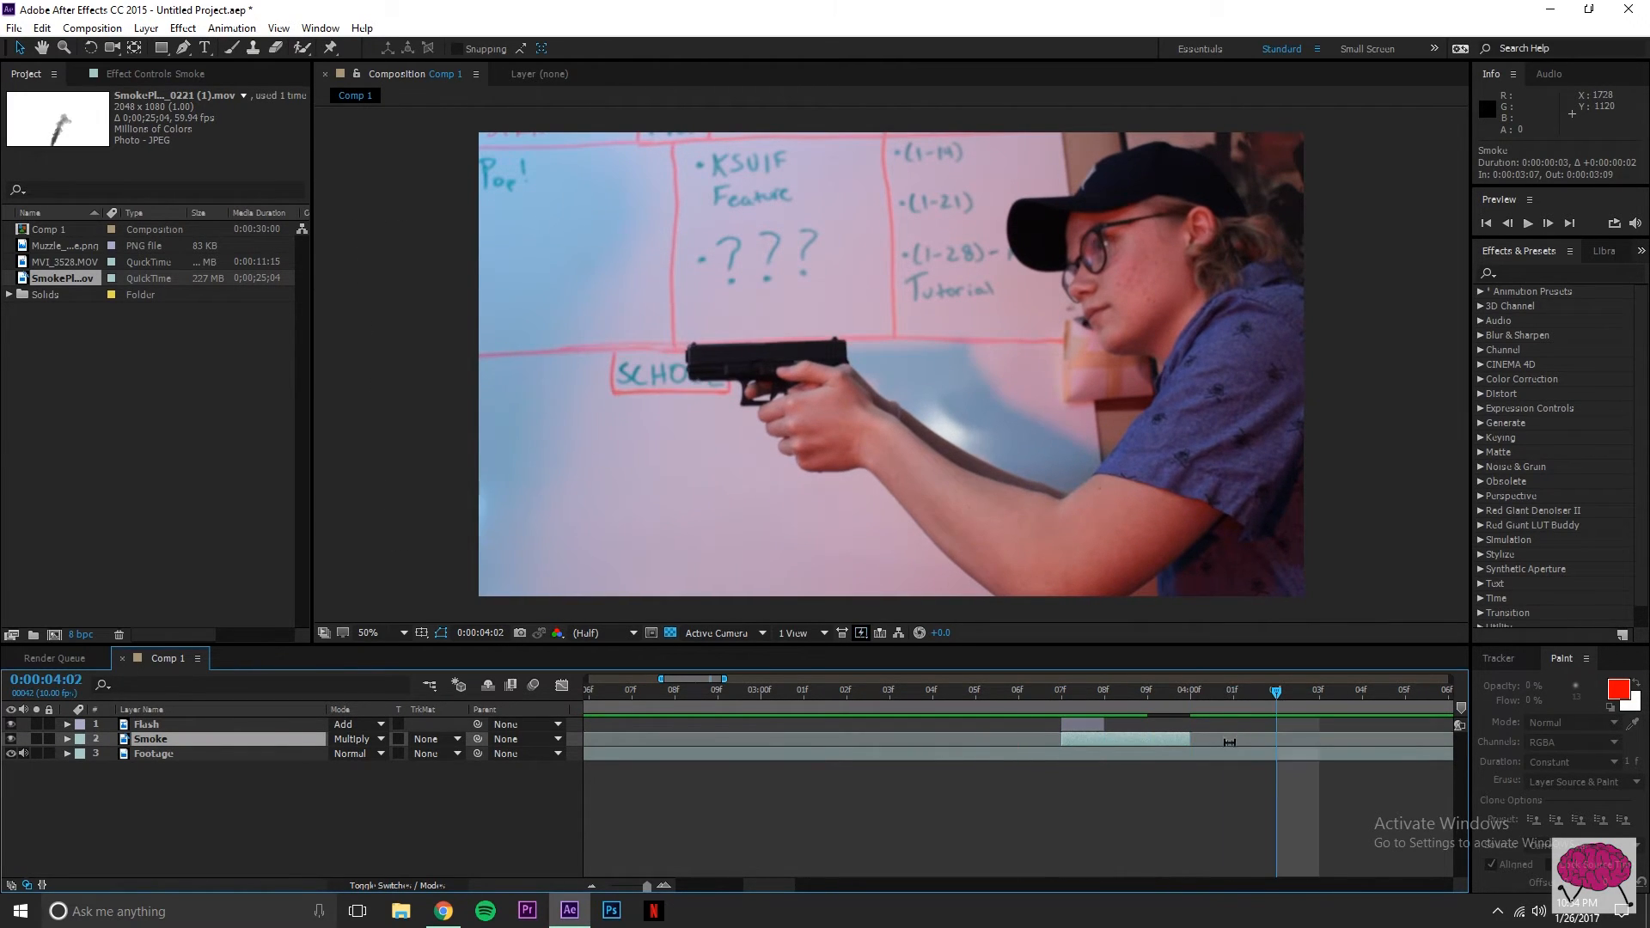
pyautogui.moveTo(1190, 743); pyautogui.dragTo(1234, 743)
# Step: Reposition the Smoke layer over the muzzle as it appears at 0:00:04:00, to position 486, 476
pyautogui.click(1190, 692)
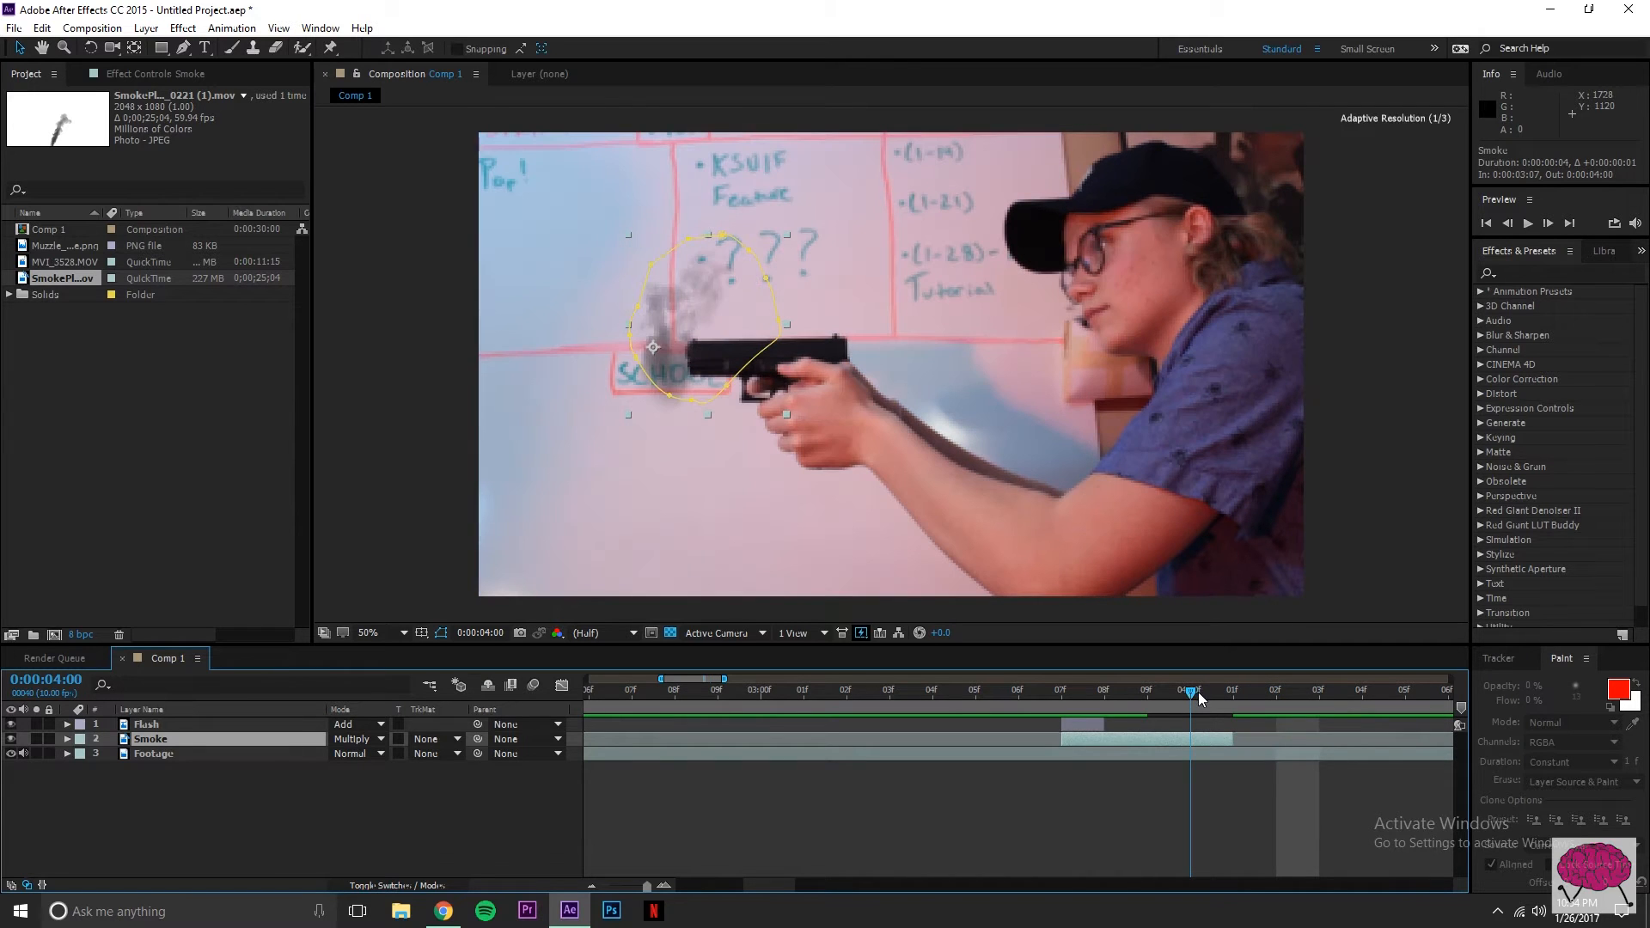
pyautogui.moveTo(684, 374)
pyautogui.mouseDown()
pyautogui.moveTo(685, 347)
pyautogui.moveTo(698, 354)
pyautogui.mouseUp()
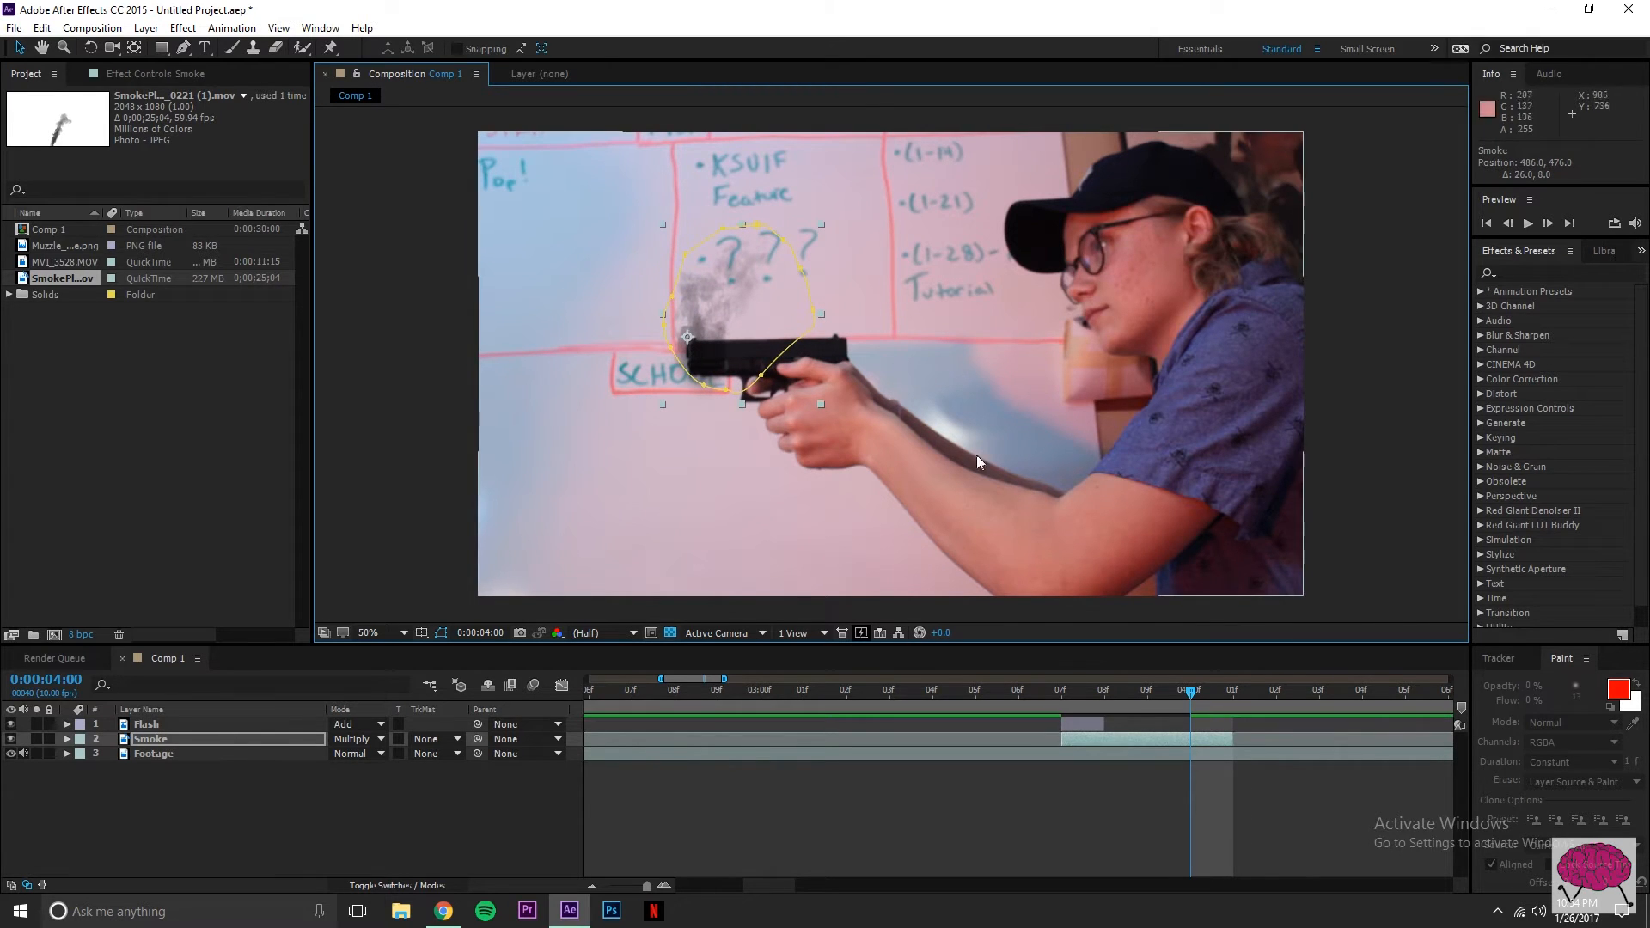
pyautogui.click(1359, 453)
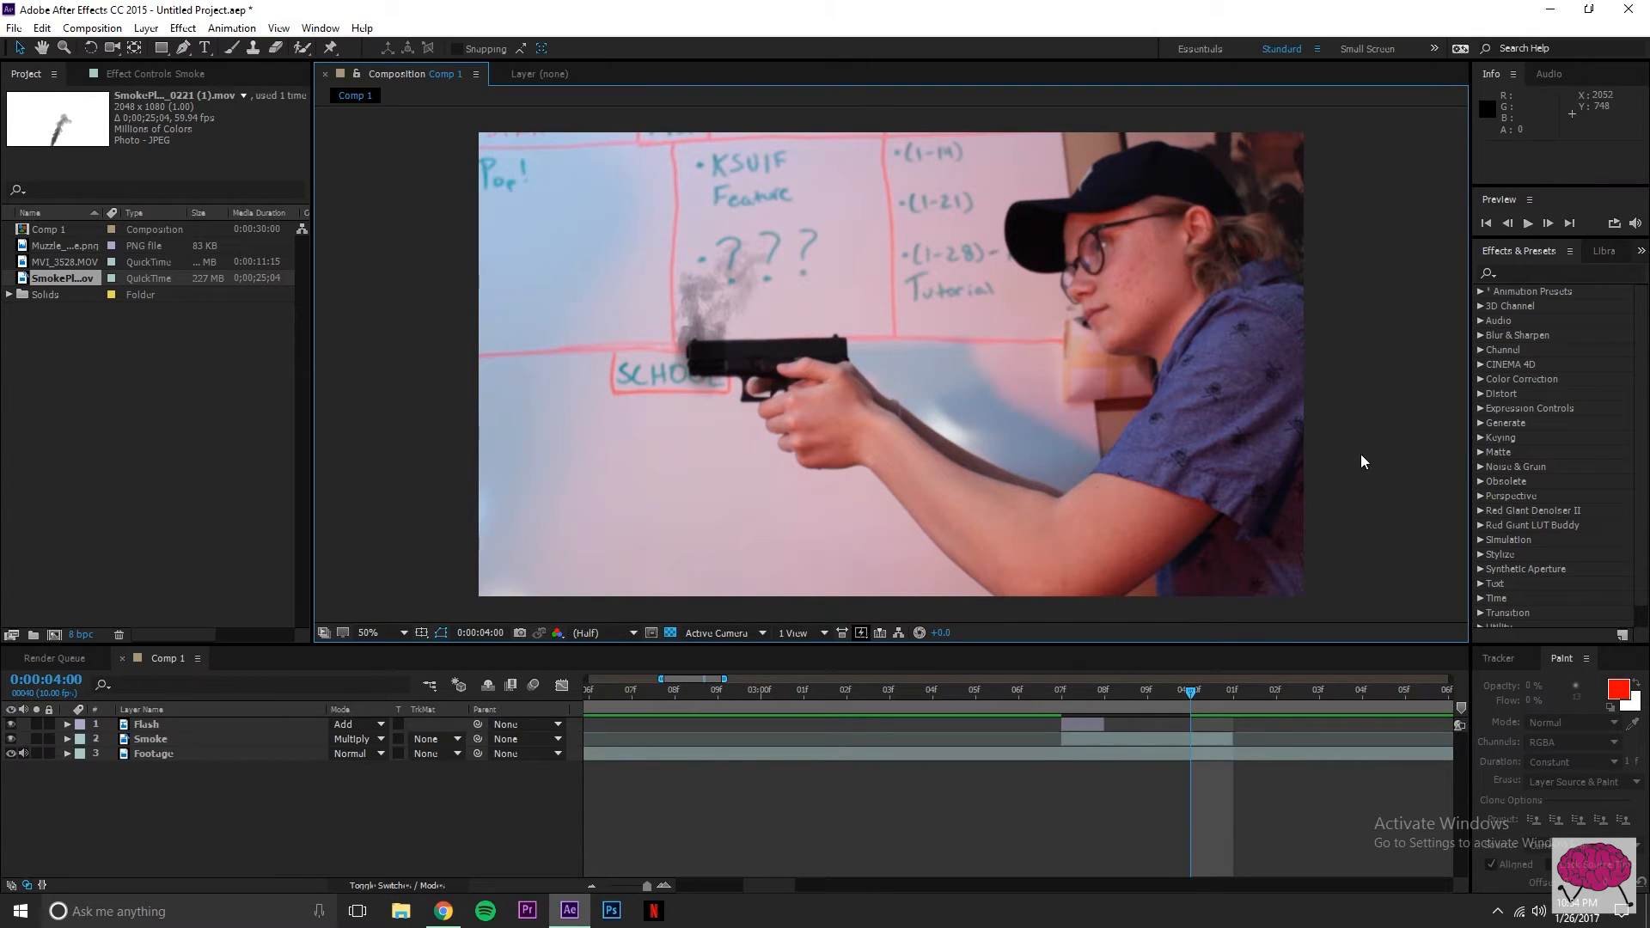
# Step: Keyframe the Smoke layer's opacity to fade out from 100% at 0:00:03:07 to its lower value at 0:00:04:01
pyautogui.click(1063, 689)
pyautogui.click(67, 739)
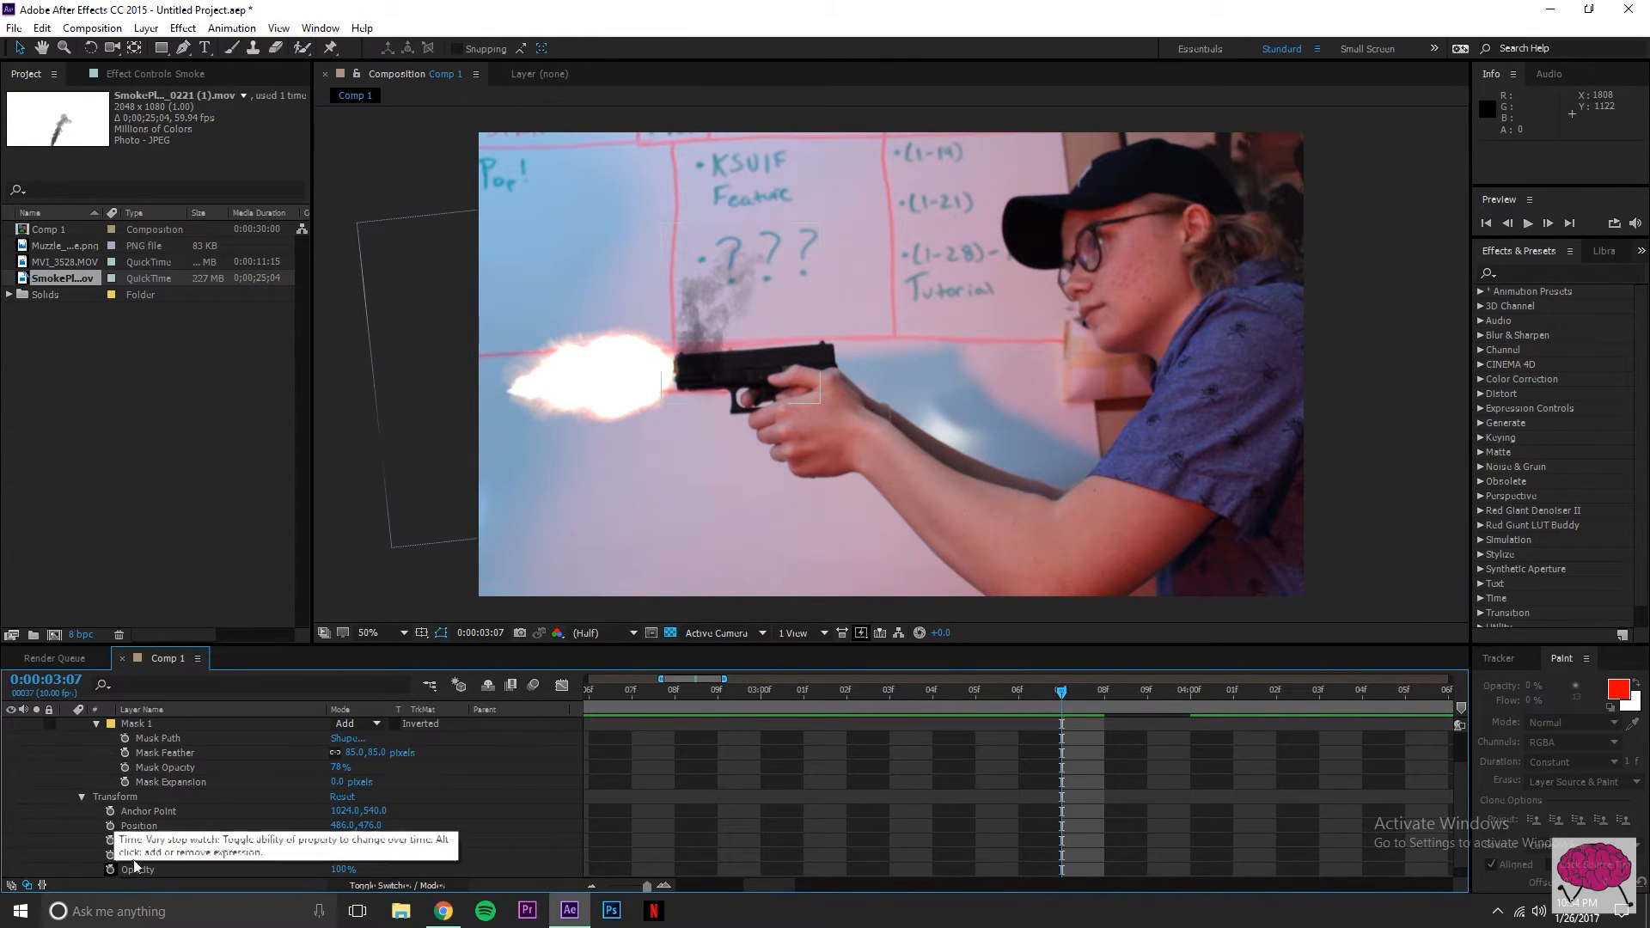
pyautogui.moveTo(1460, 779); pyautogui.dragTo(1466, 739)
pyautogui.click(110, 855)
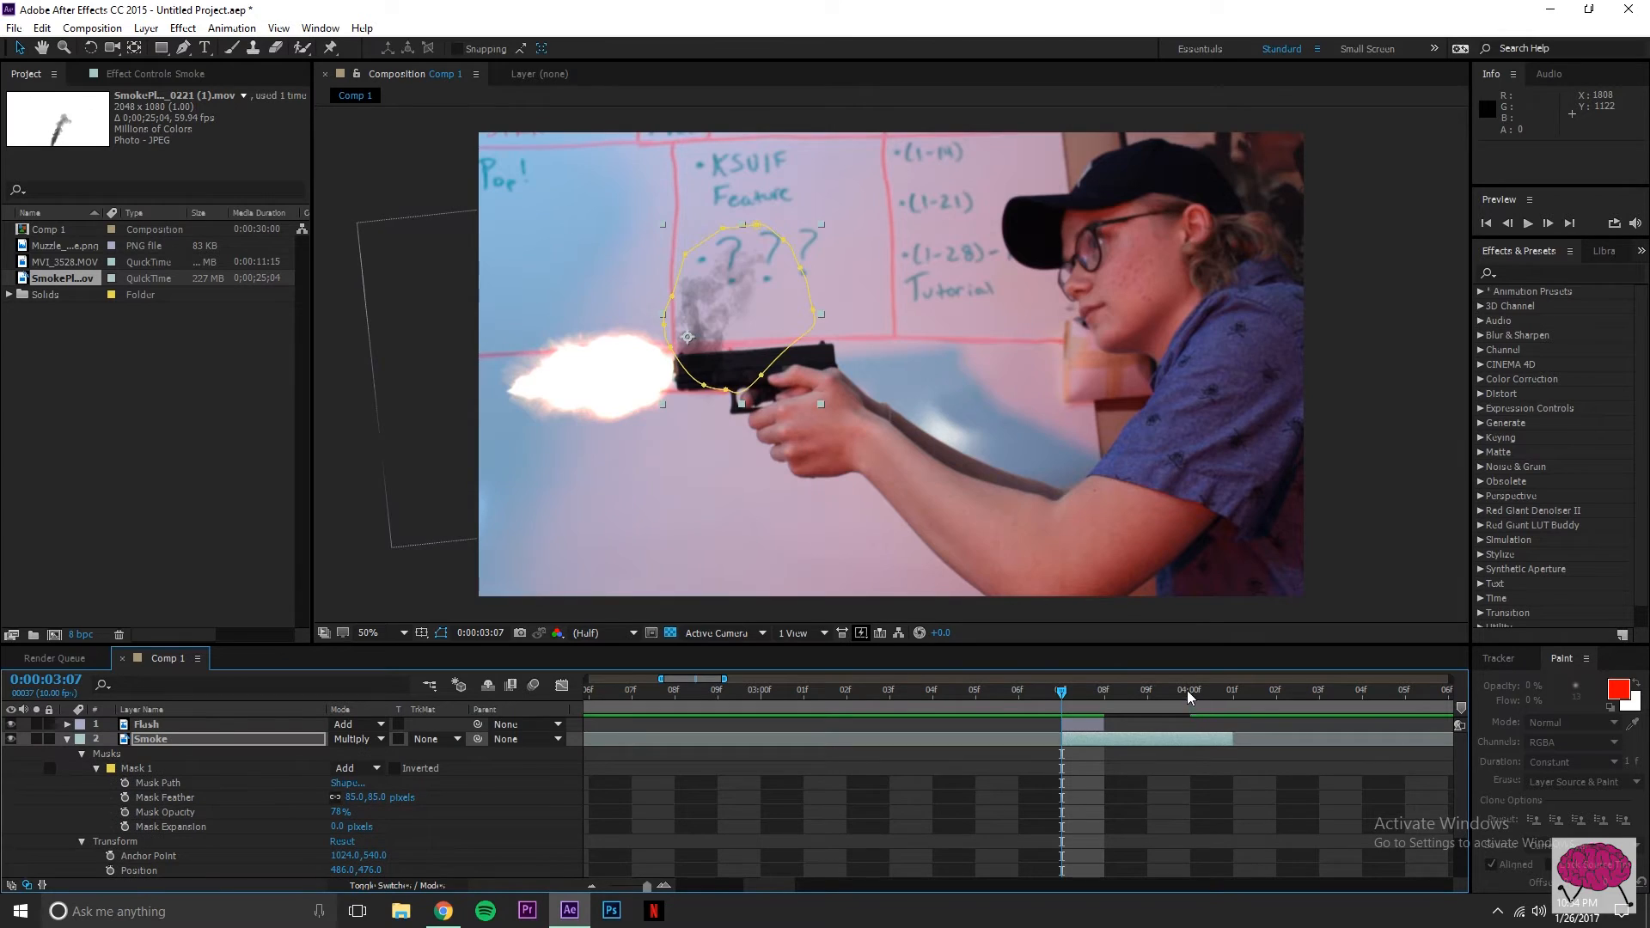
pyautogui.click(1230, 690)
pyautogui.moveTo(1462, 760); pyautogui.dragTo(1457, 787)
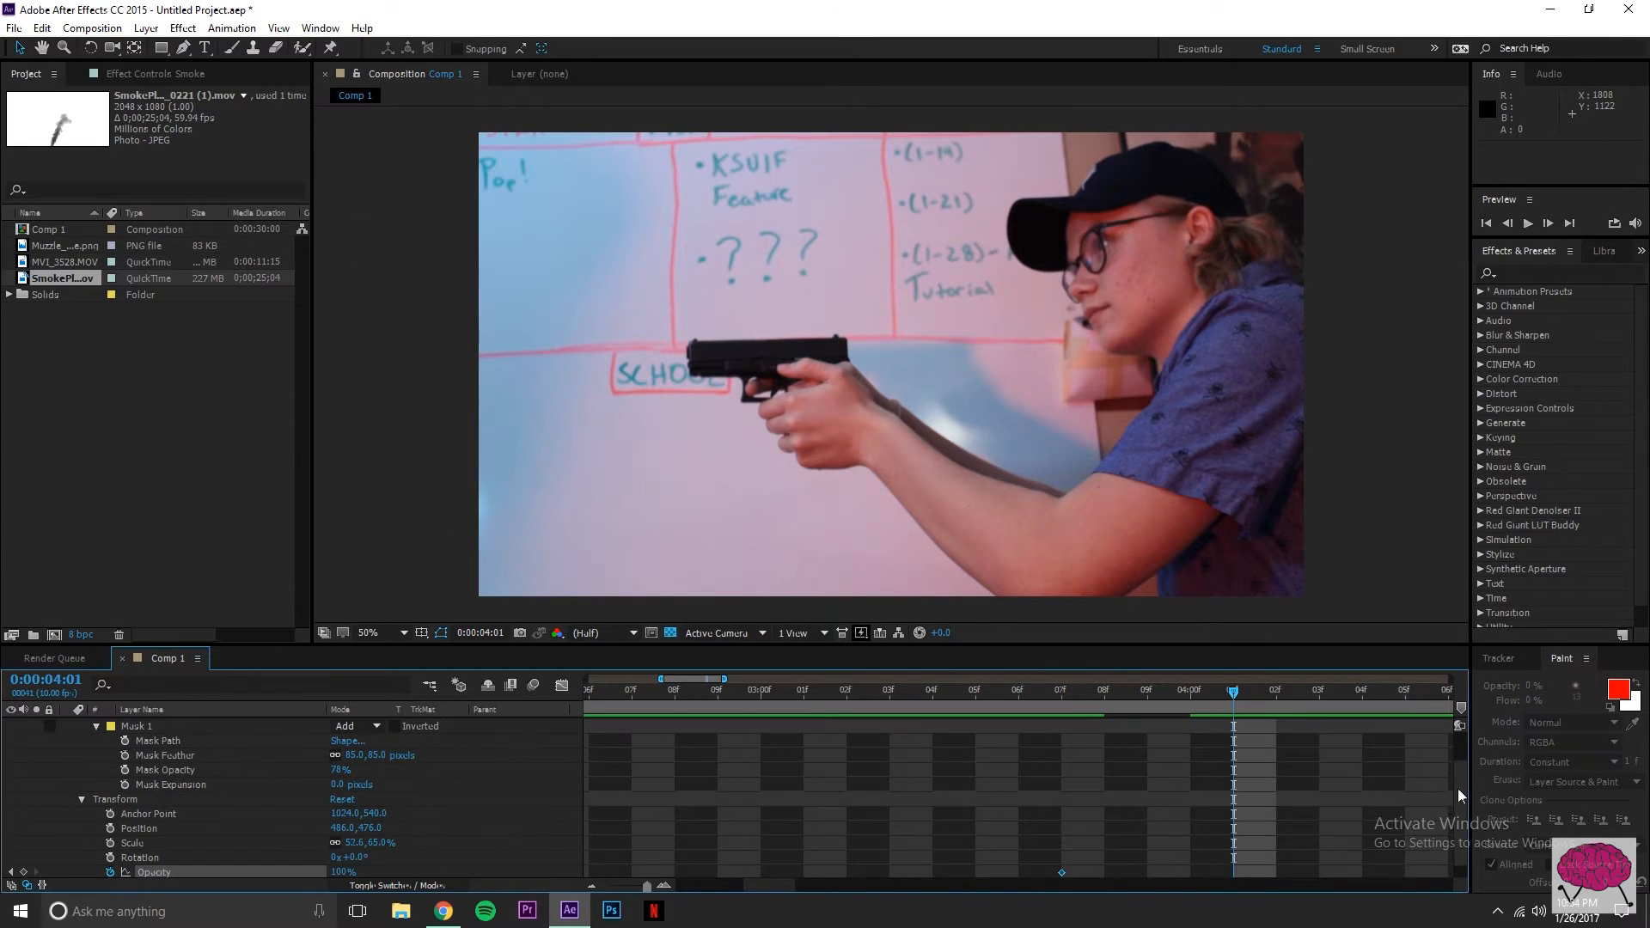
pyautogui.moveTo(343, 873); pyautogui.dragTo(249, 872)
# Step: Preview the smoke fade from 0:00:03:05 and scrub through to 0:00:03:08
pyautogui.click(974, 698)
pyautogui.press('space')
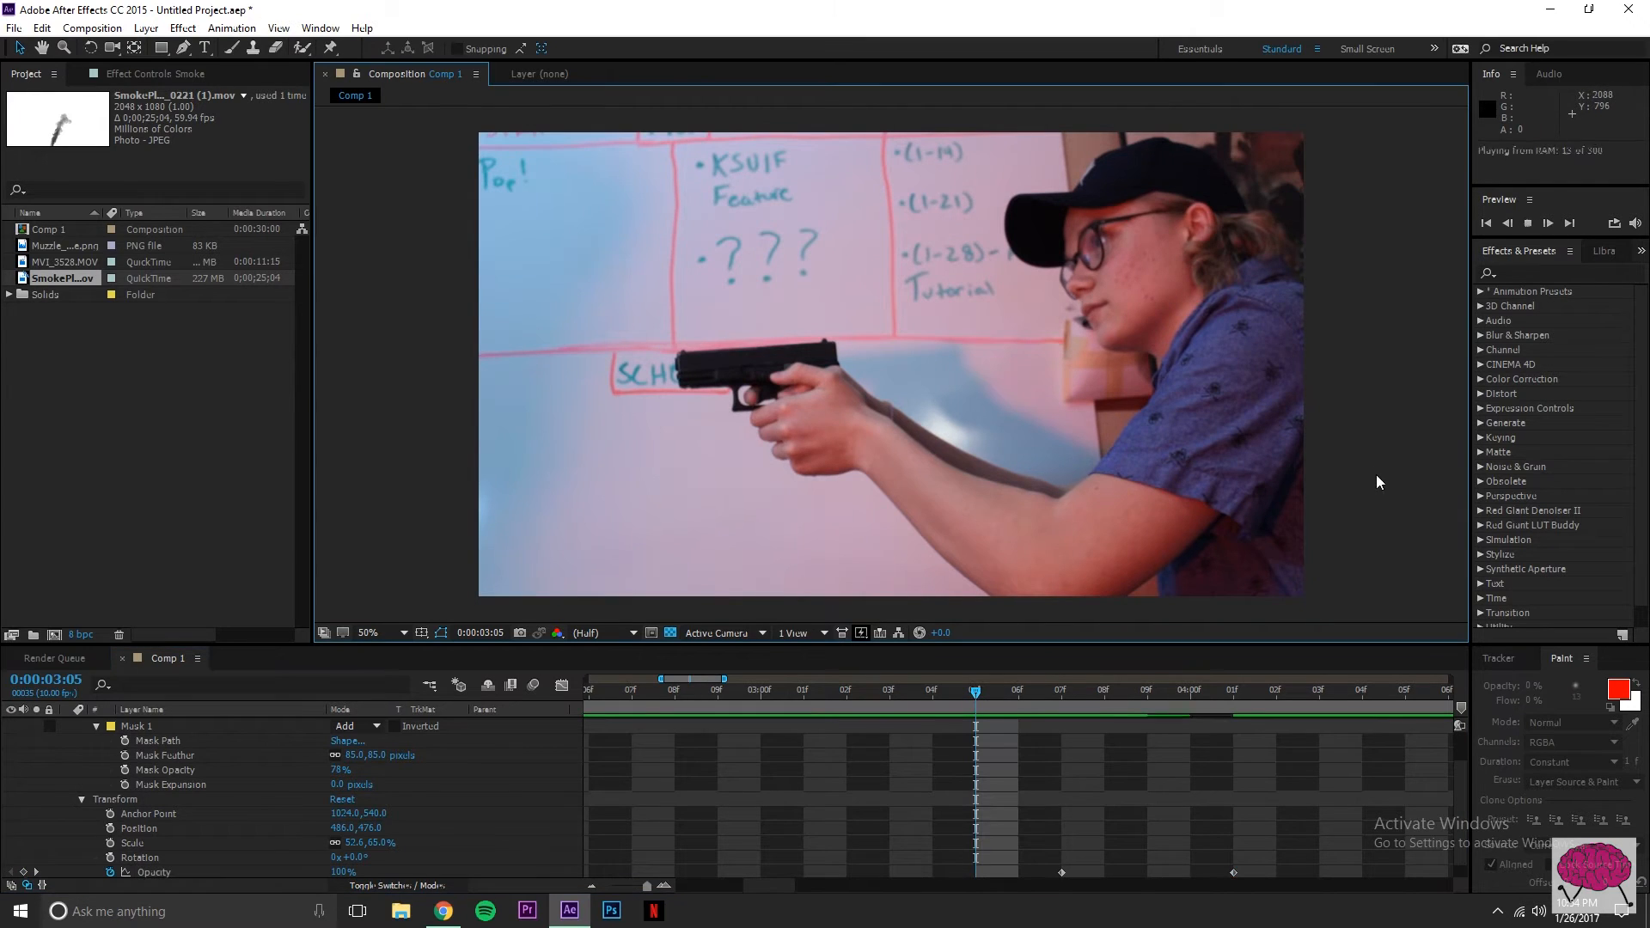
pyautogui.moveTo(975, 693); pyautogui.dragTo(1106, 705)
pyautogui.scroll(1, 196, 771)
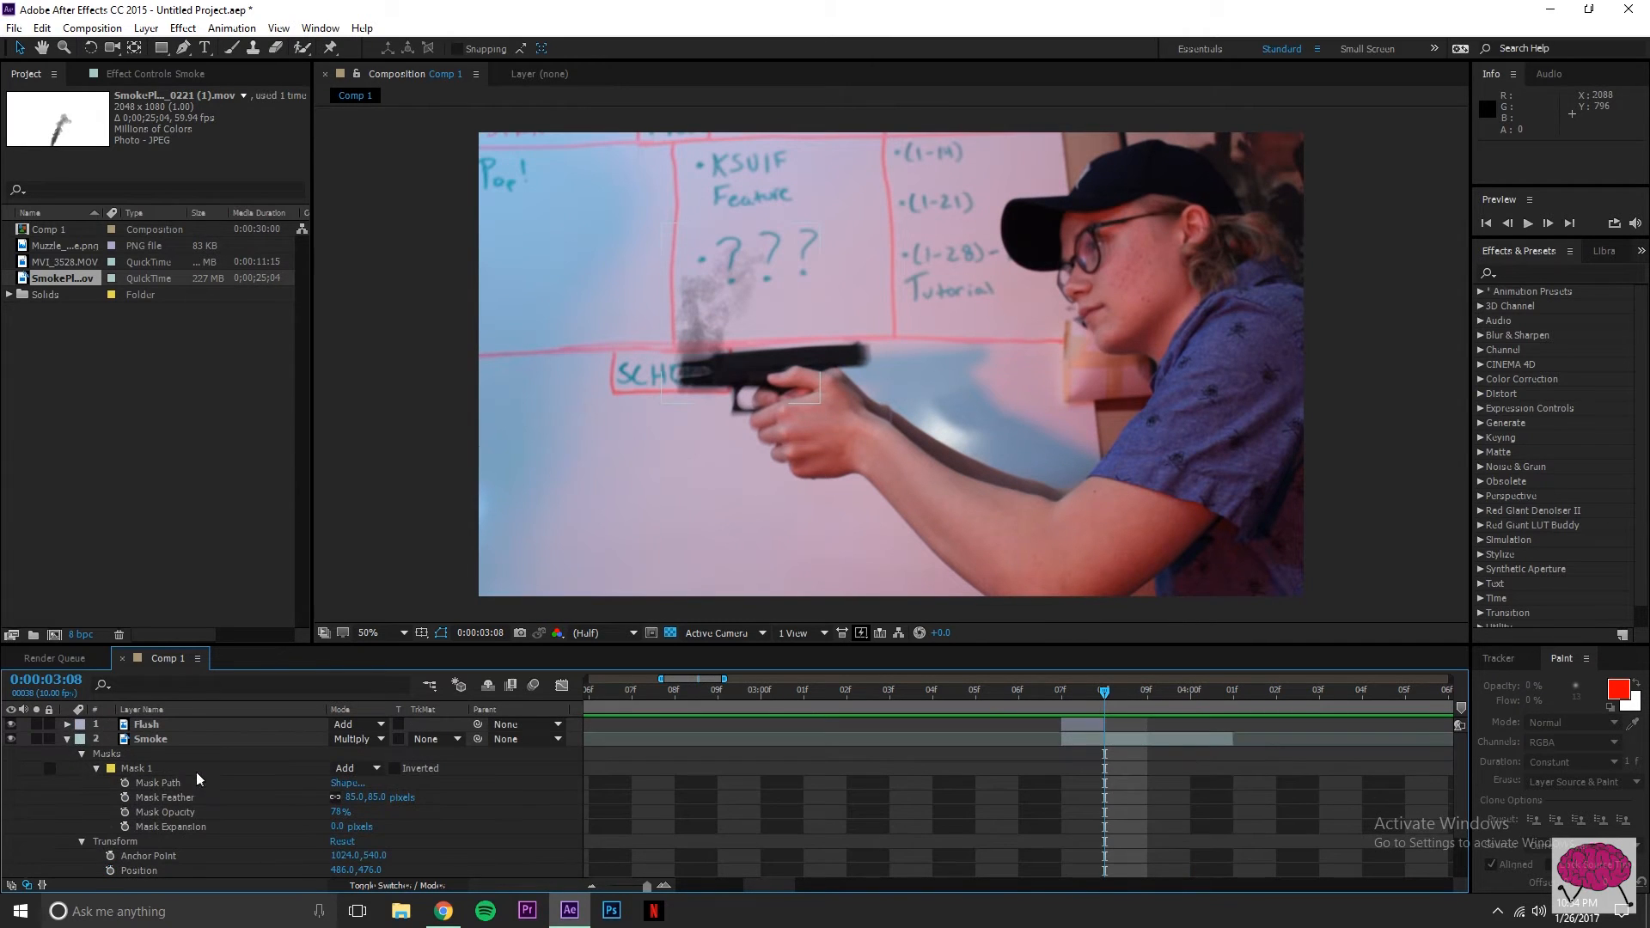
# Step: Extend the Smoke layer's out point to 0:00:04:02 and move its ending opacity keyframe to 0:00:04:03
pyautogui.click(67, 738)
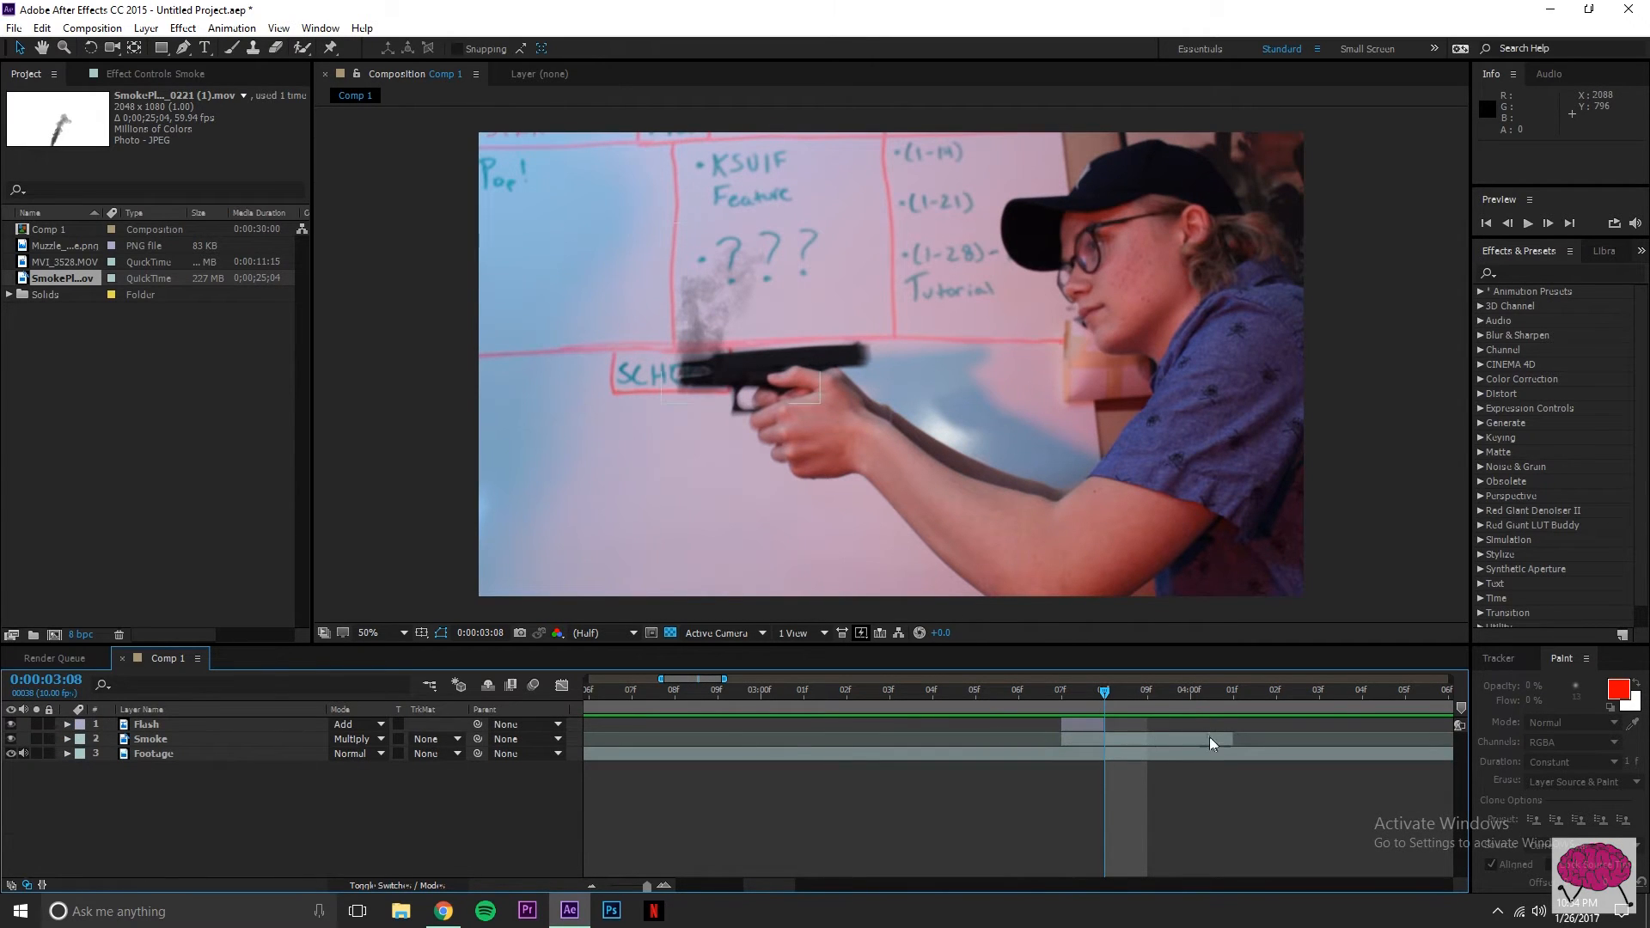
pyautogui.click(1234, 738)
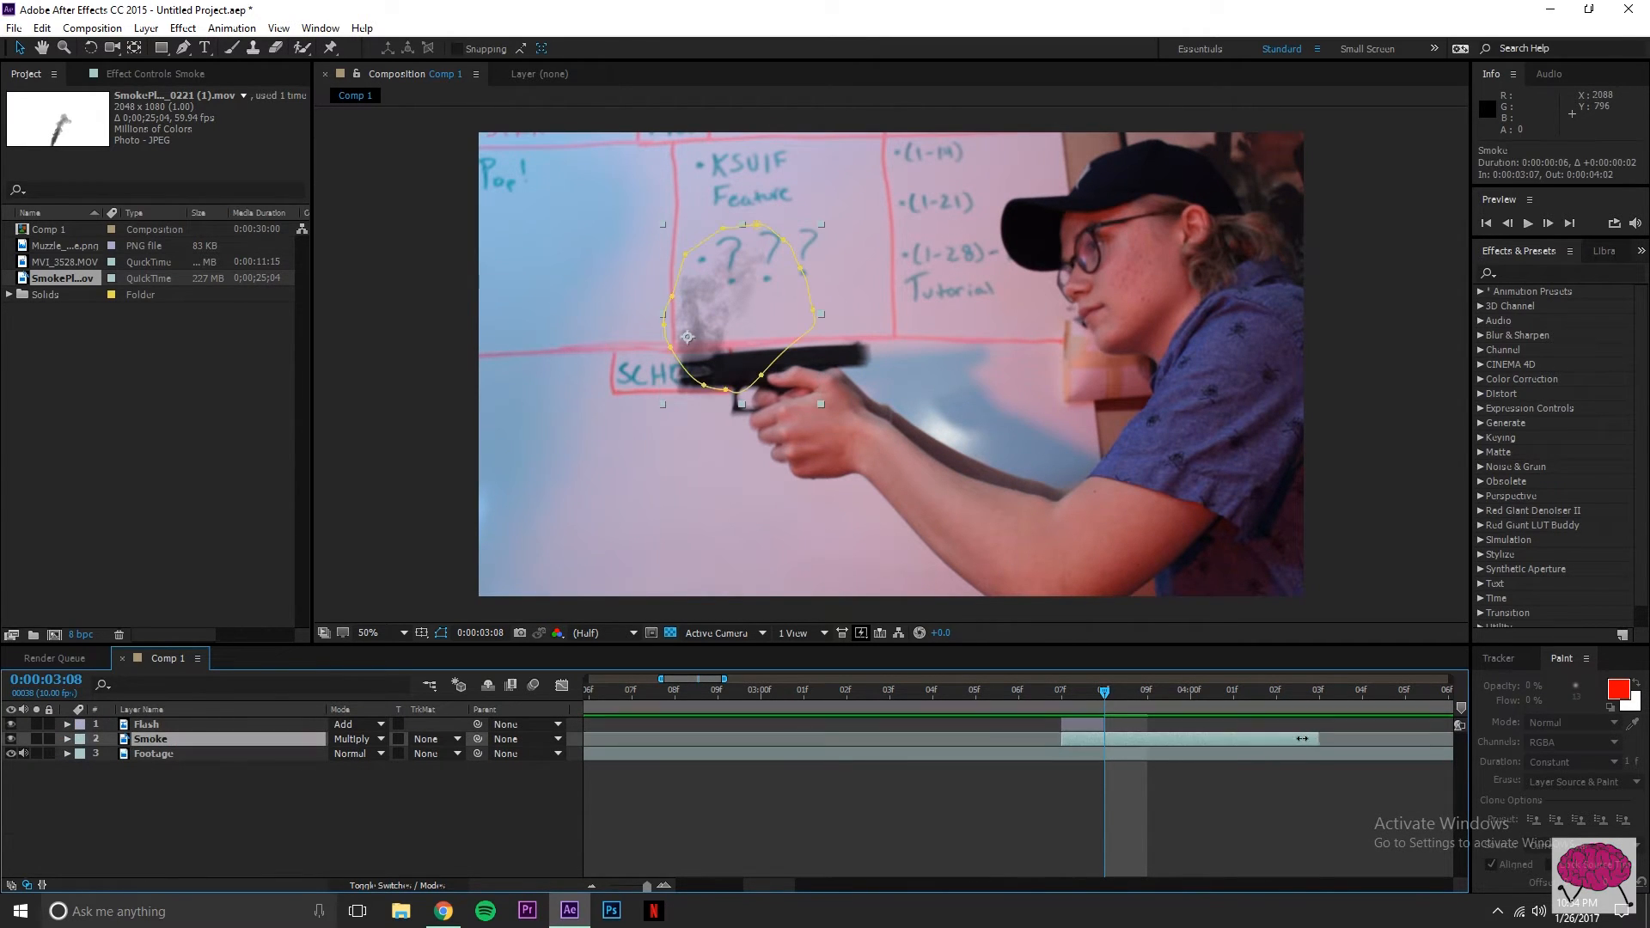
pyautogui.click(67, 739)
pyautogui.scroll(-1, 163, 839)
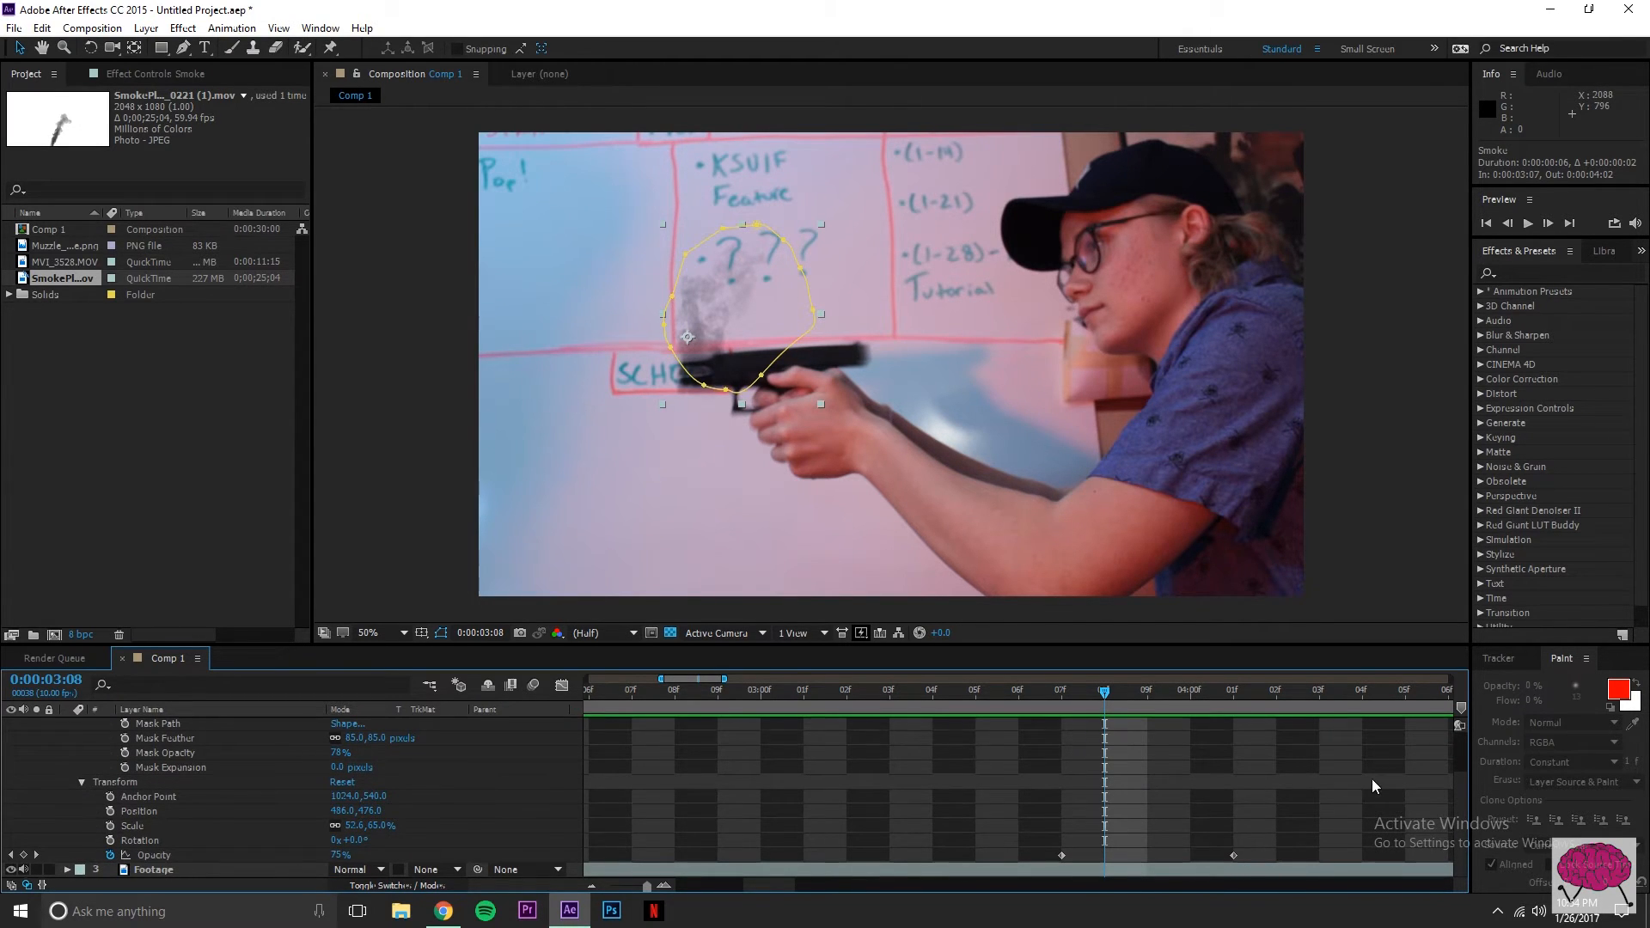
pyautogui.scroll(2, 1371, 779)
pyautogui.scroll(-2, 1281, 796)
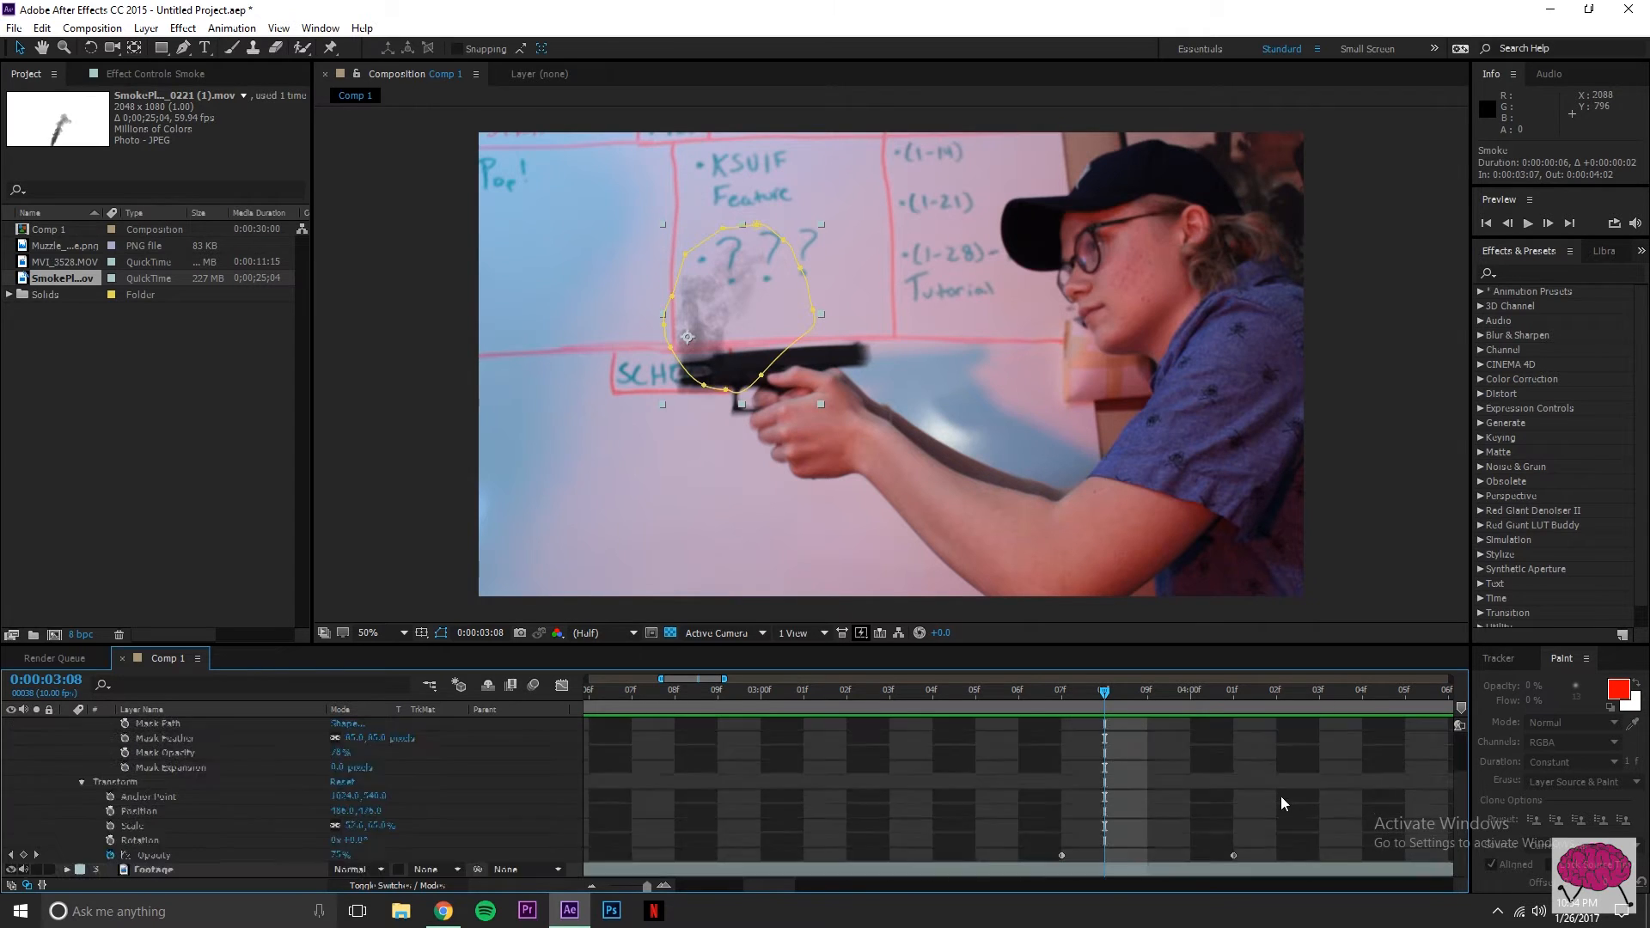
pyautogui.click(1318, 855)
pyautogui.scroll(2, 1311, 825)
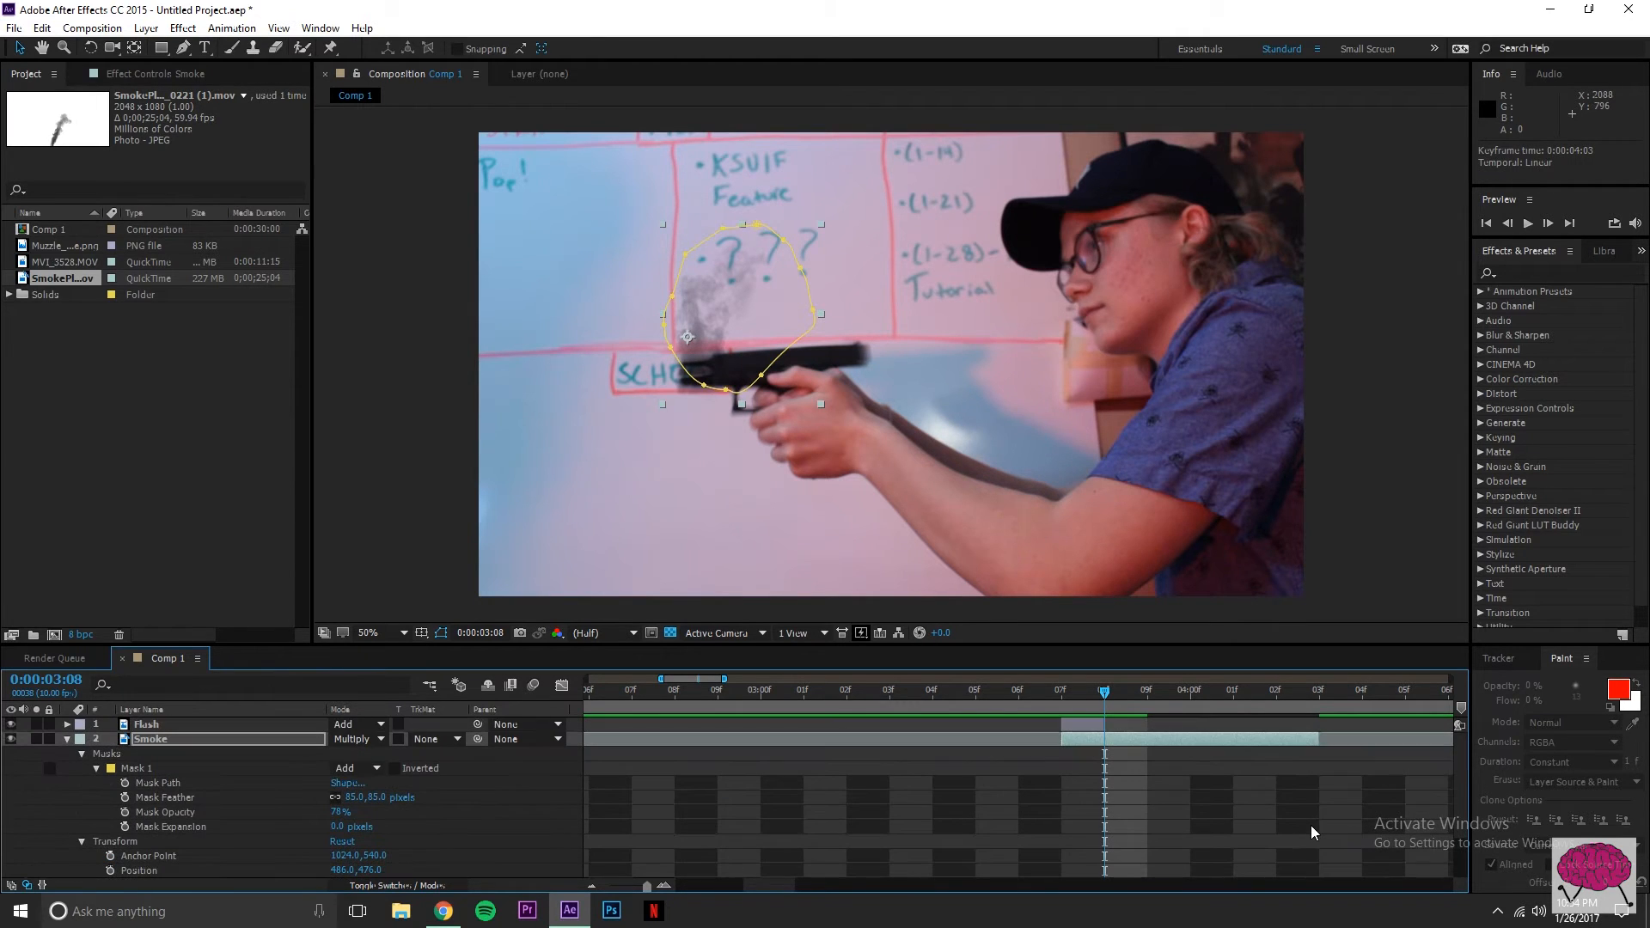
# Step: Play back the extended smoke from 0:00:03:03 and scrub to the flash frame at 0:00:03:07
pyautogui.moveTo(1229, 691); pyautogui.dragTo(896, 690)
pyautogui.press('space')
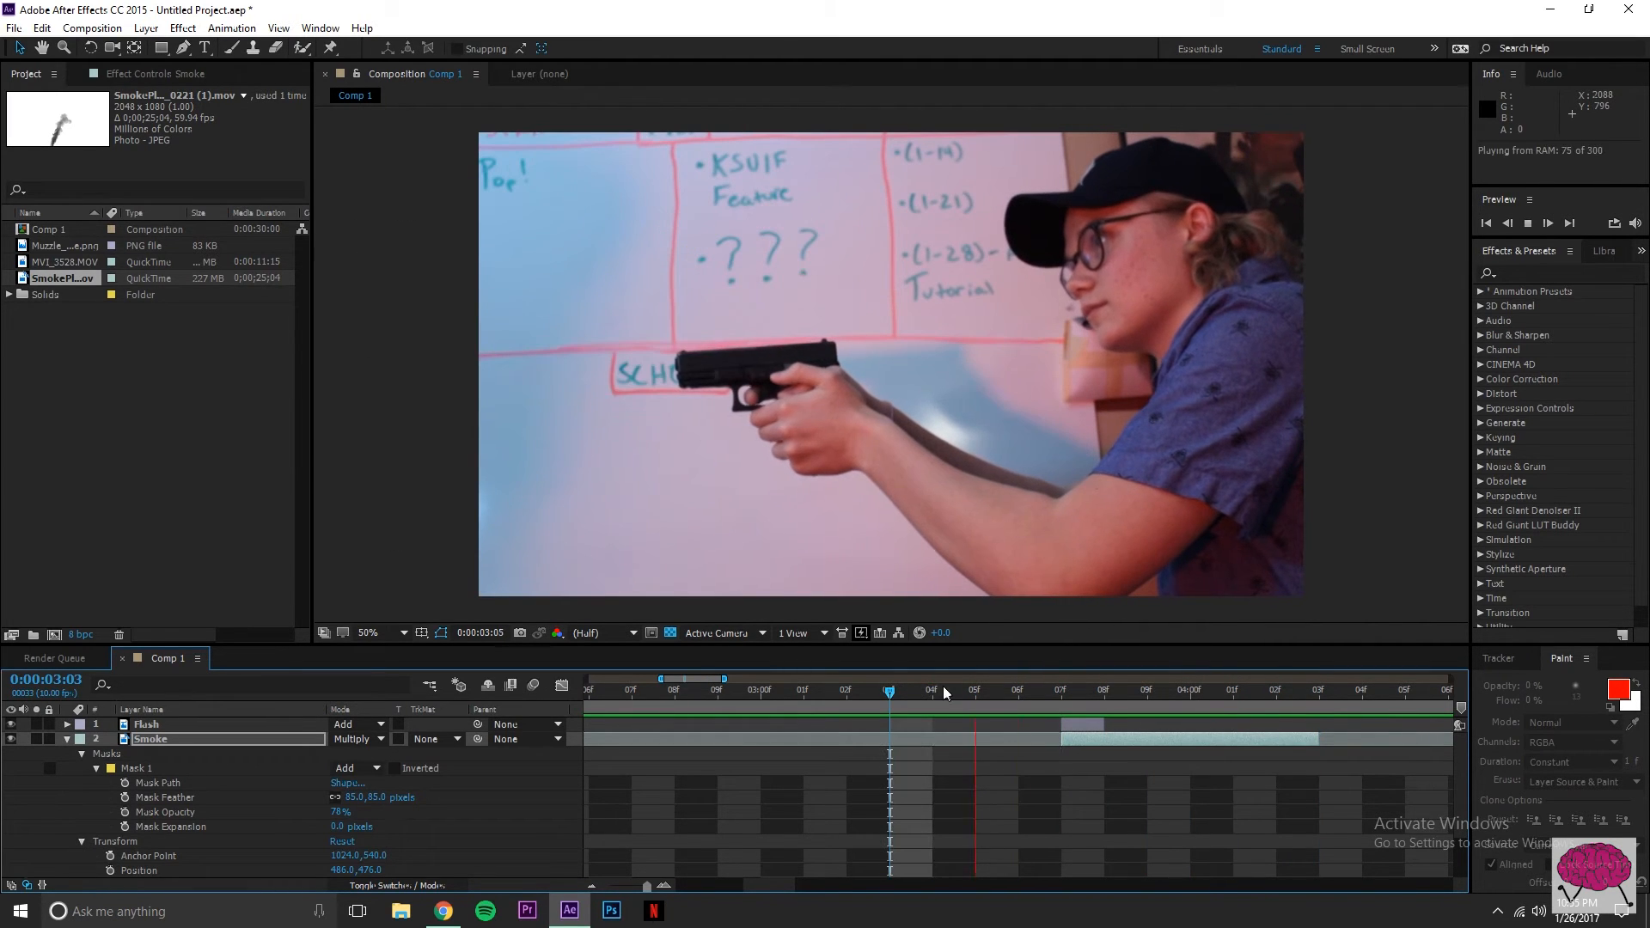
pyautogui.moveTo(937, 692); pyautogui.dragTo(1065, 704)
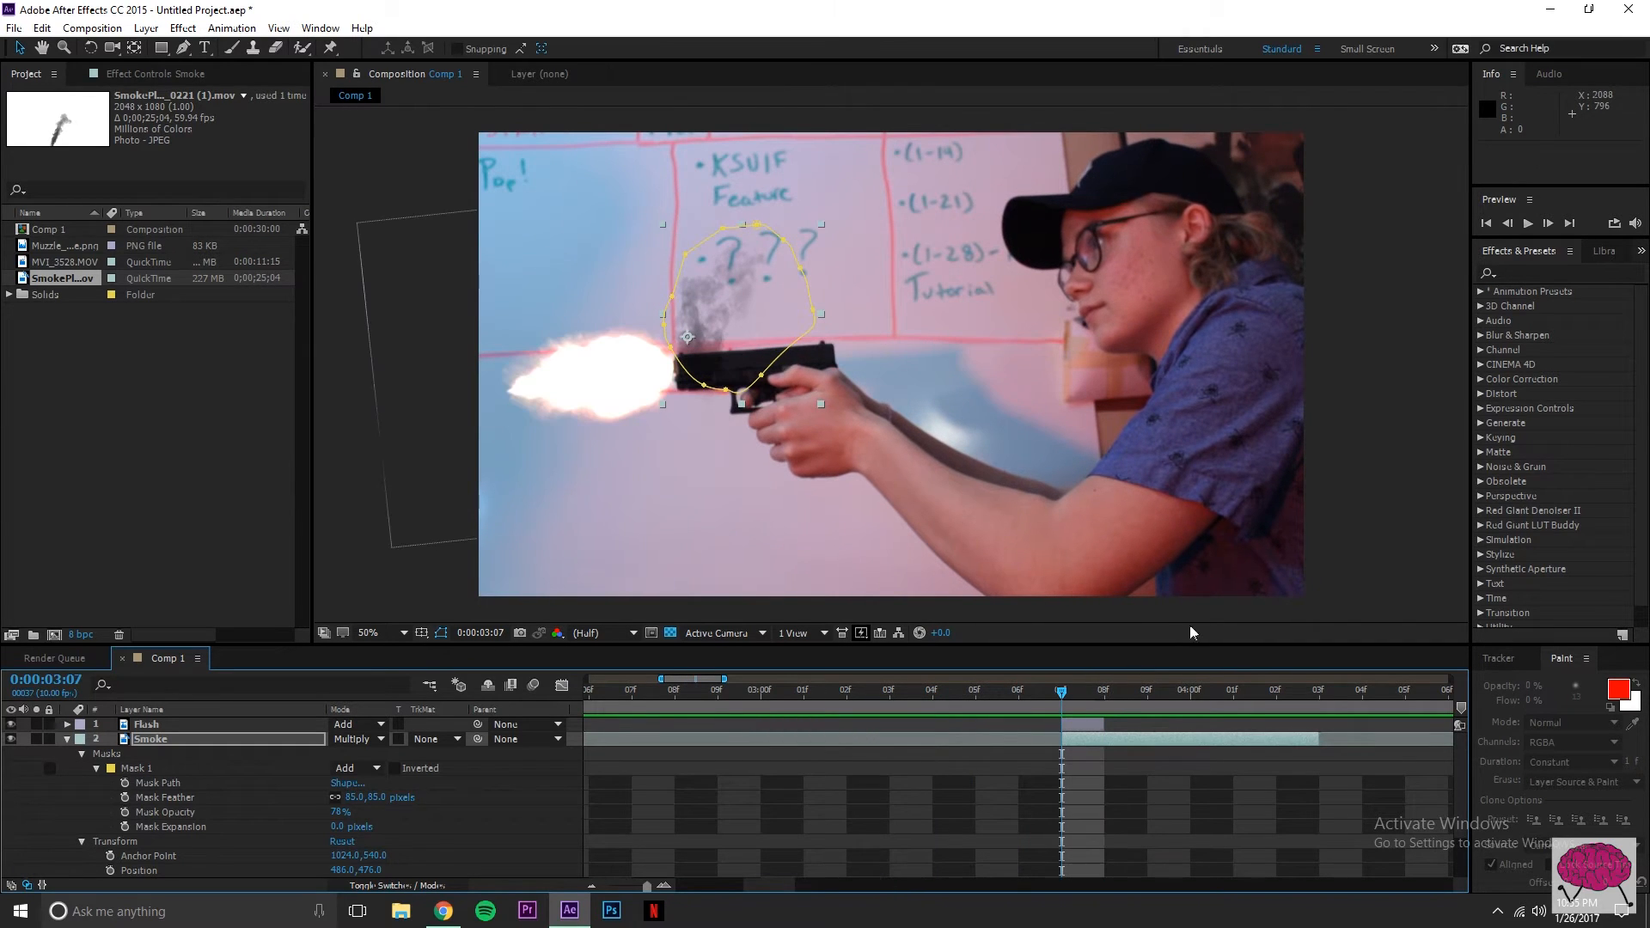
# Step: Rotate the Smoke layer counterclockwise and reposition it at the muzzle, at position 422, 542
pyautogui.moveTo(749, 293); pyautogui.dragTo(711, 306)
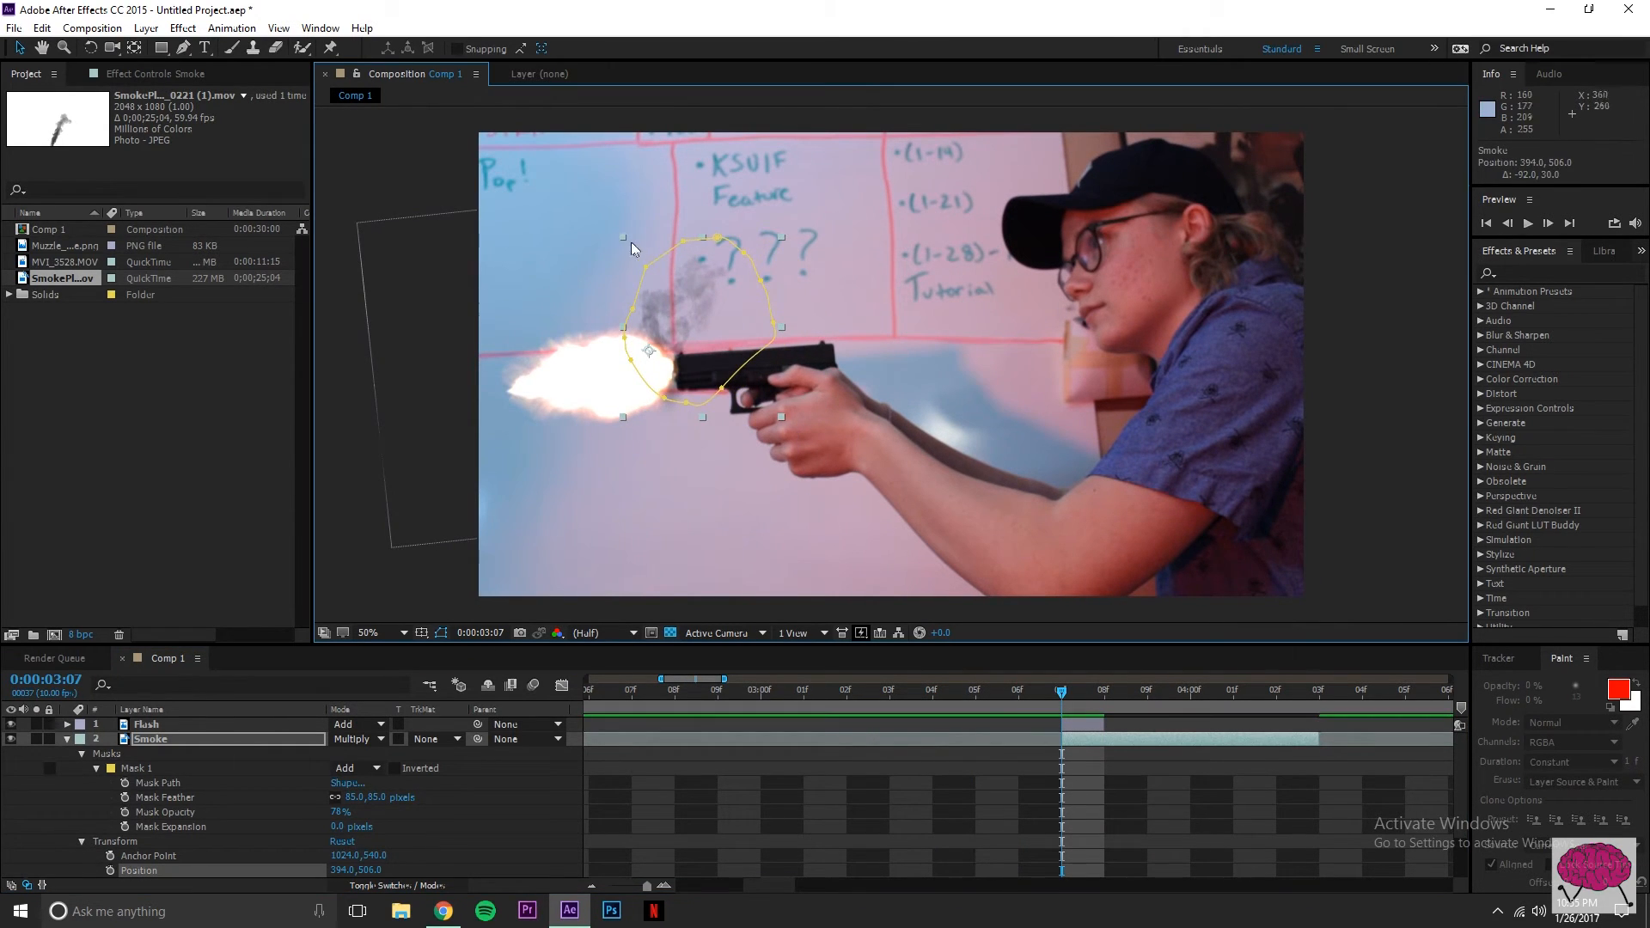
pyautogui.moveTo(619, 237); pyautogui.dragTo(680, 337)
pyautogui.press('w')
pyautogui.click(17, 49)
pyautogui.click(1370, 462)
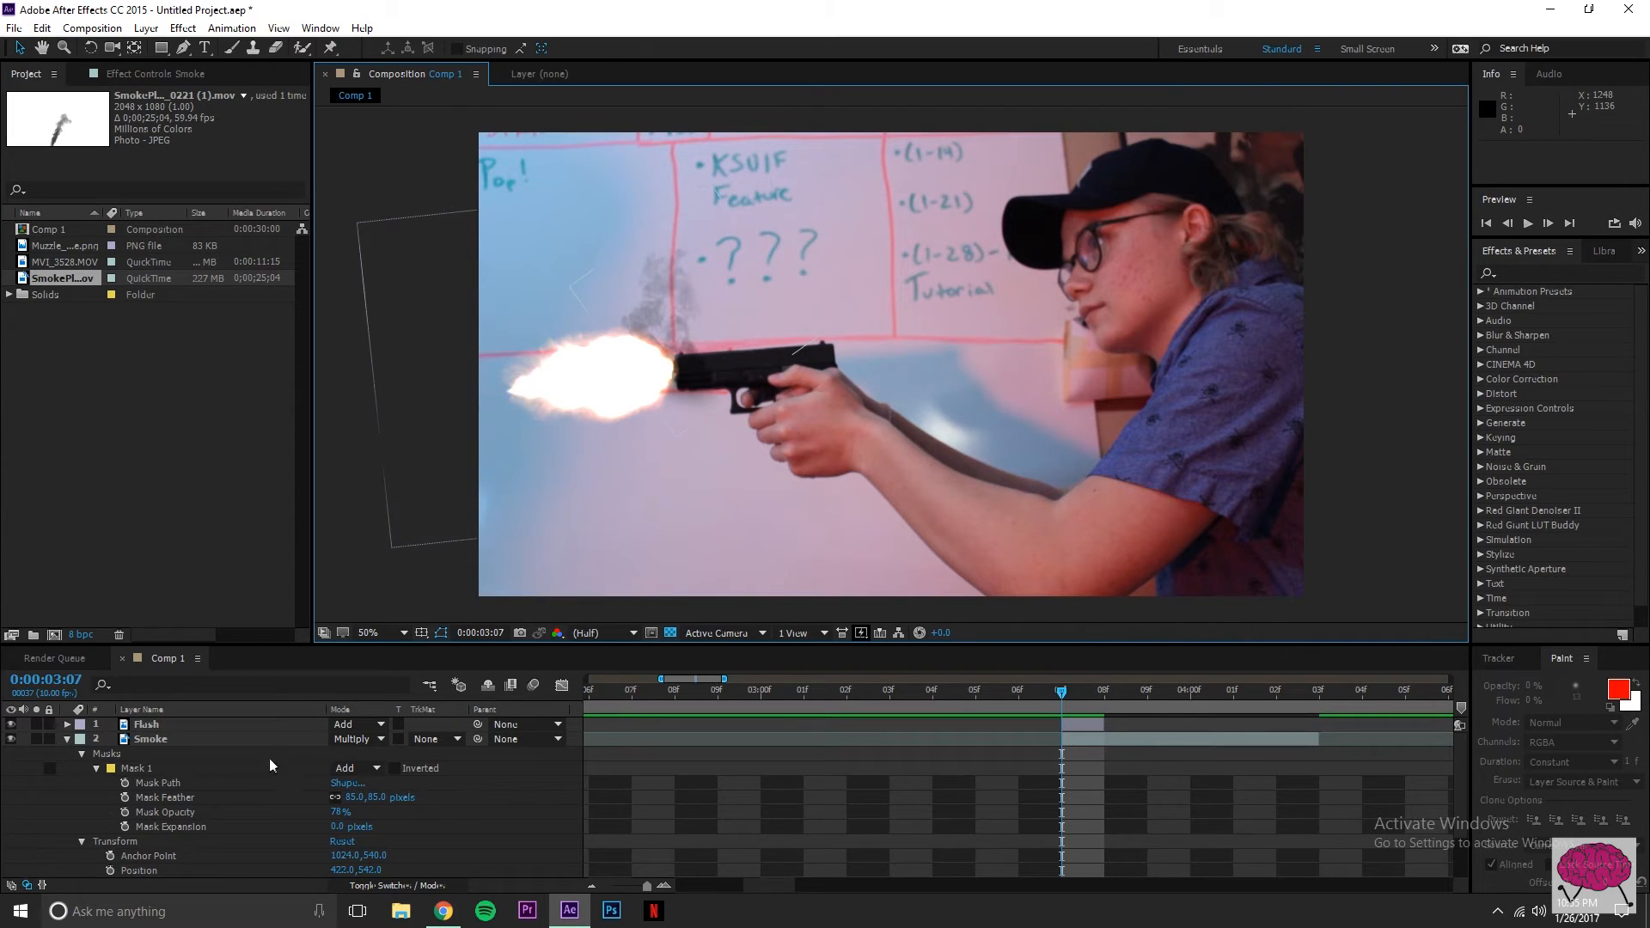
# Step: Move the Flash layer closer to the gun's muzzle, to position 278, 536
pyautogui.click(142, 727)
pyautogui.moveTo(557, 428); pyautogui.dragTo(571, 422)
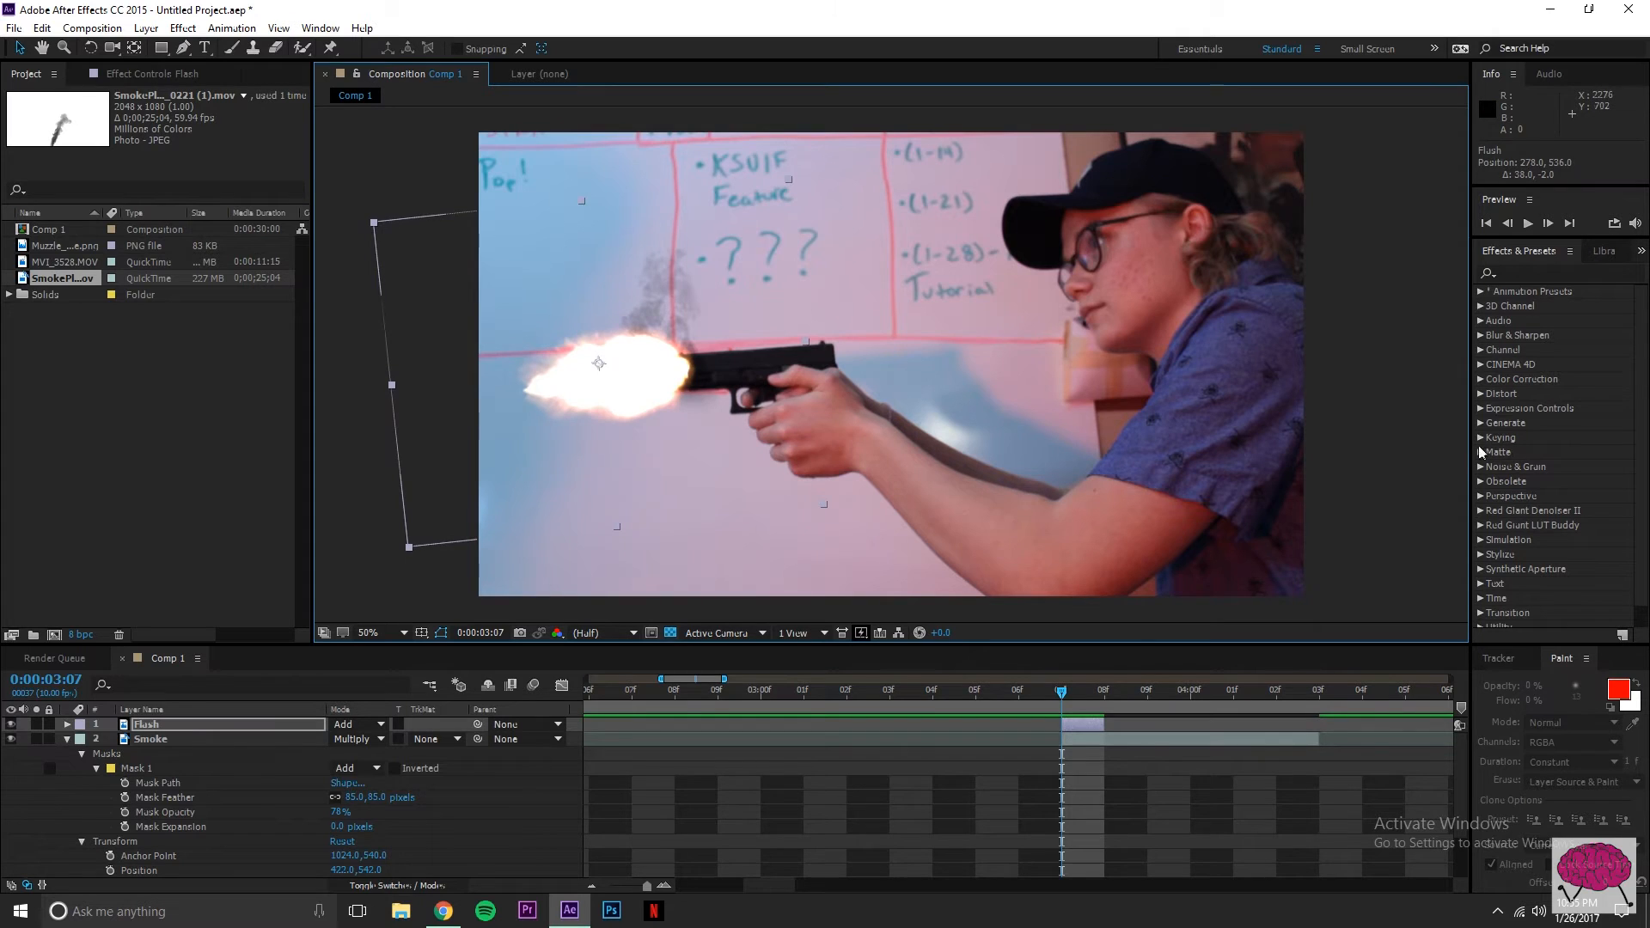
pyautogui.click(1409, 481)
# Step: Preview the adjusted gunshot and scrub back to the flash frame at 0:00:03:07
pyautogui.press('space')
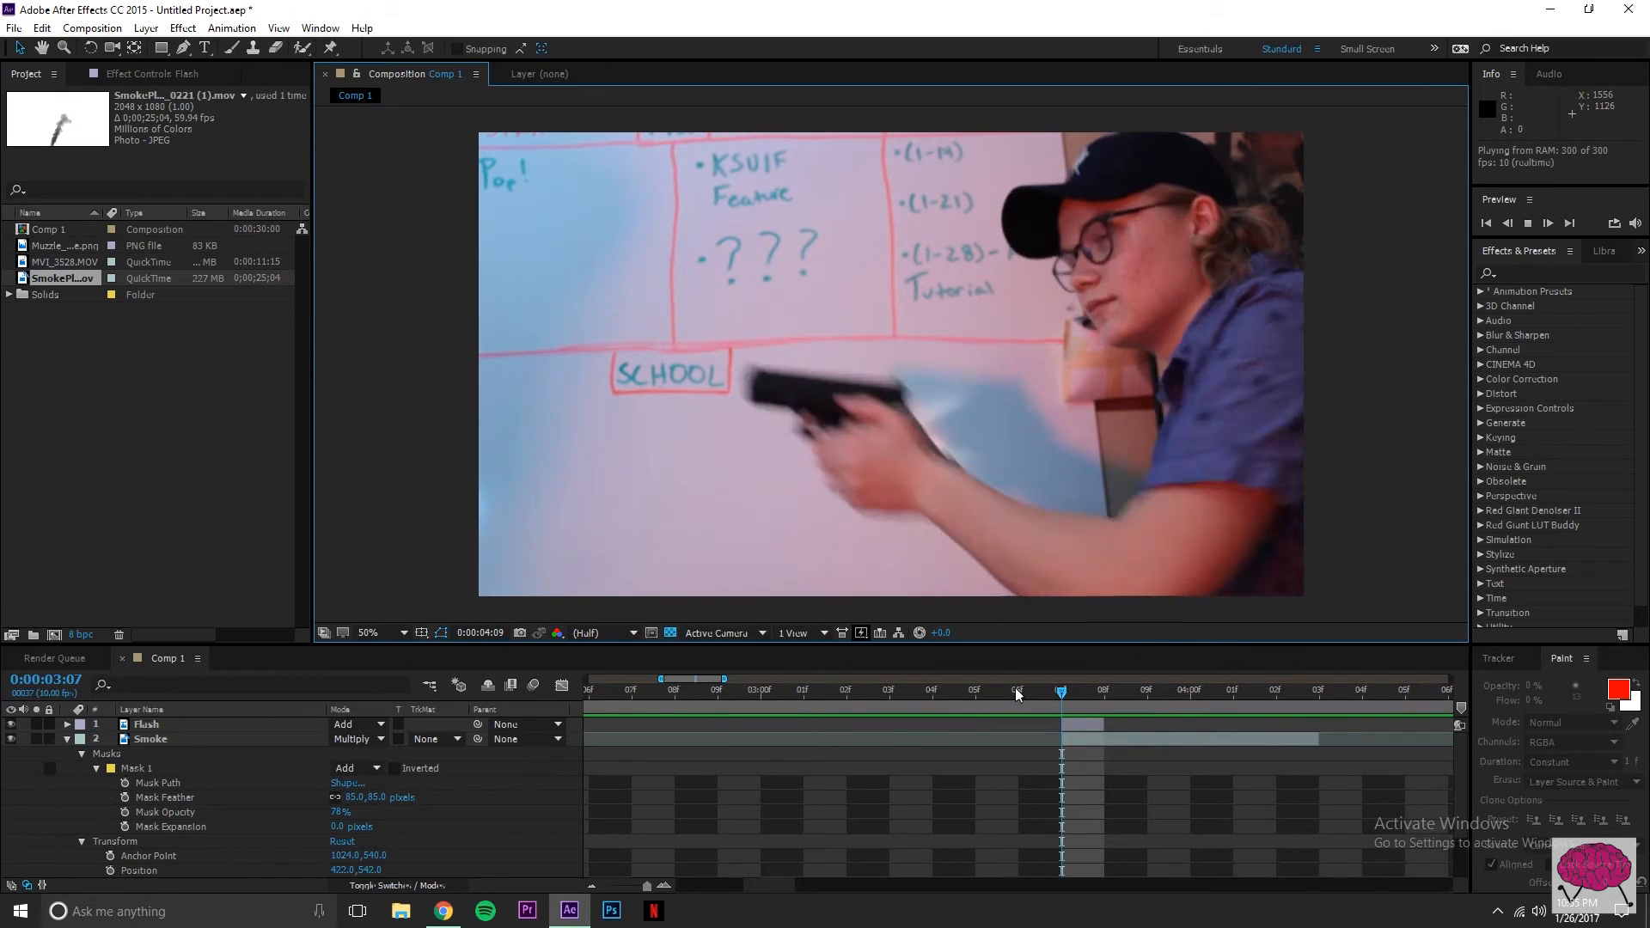
pyautogui.click(956, 697)
pyautogui.moveTo(956, 698); pyautogui.dragTo(1042, 679)
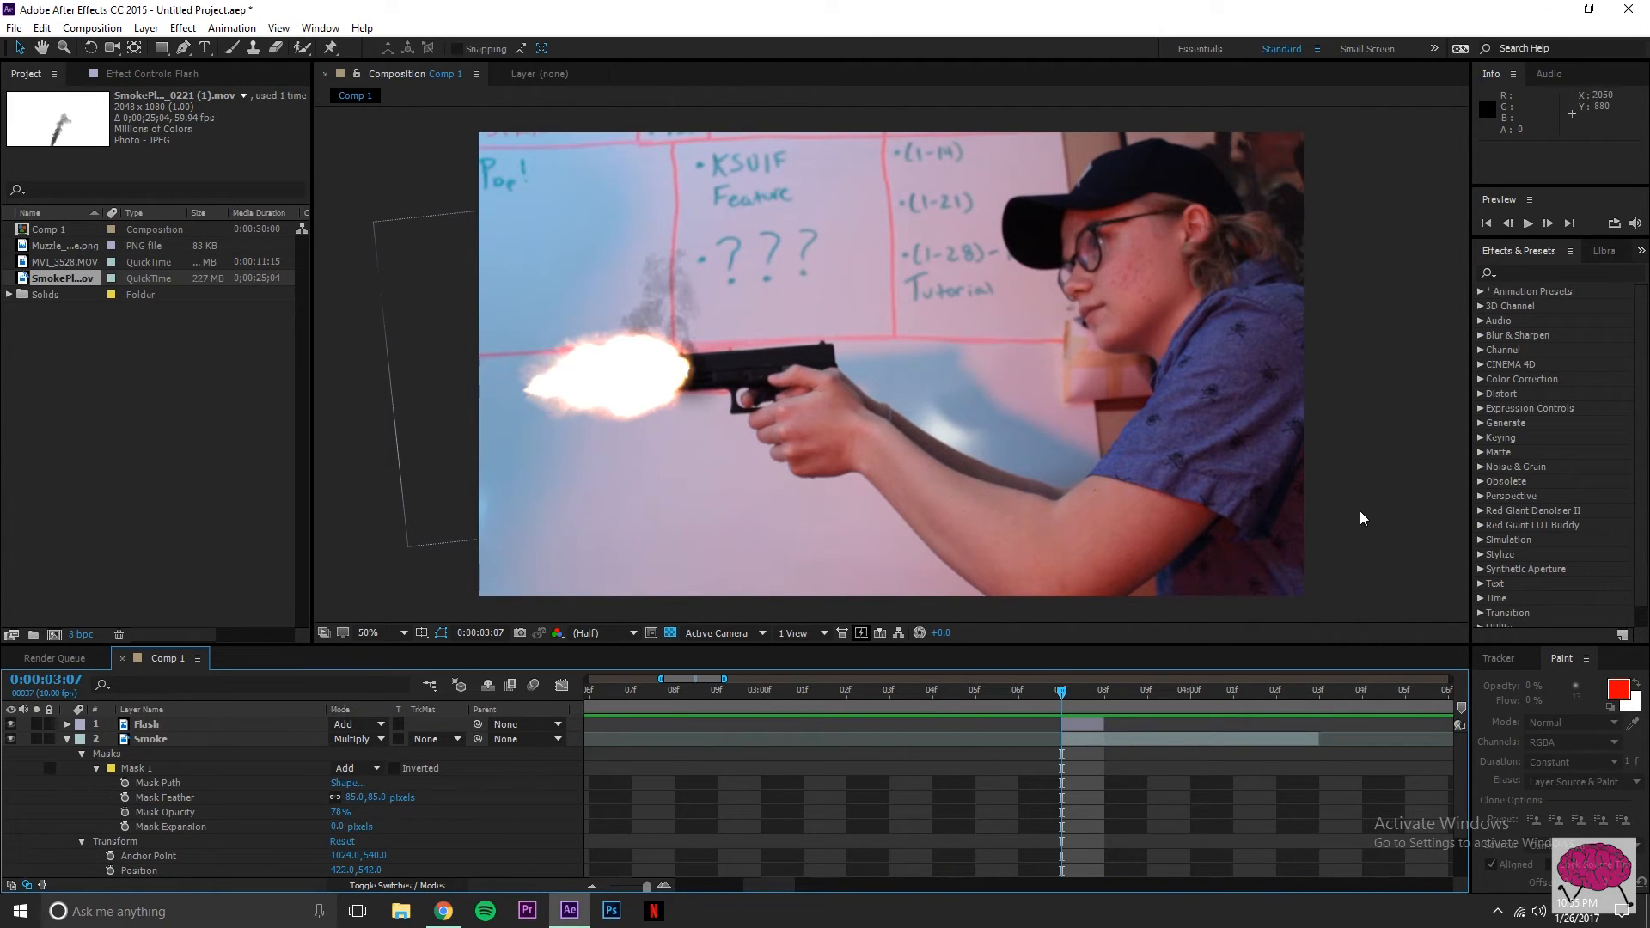
pyautogui.click(1333, 503)
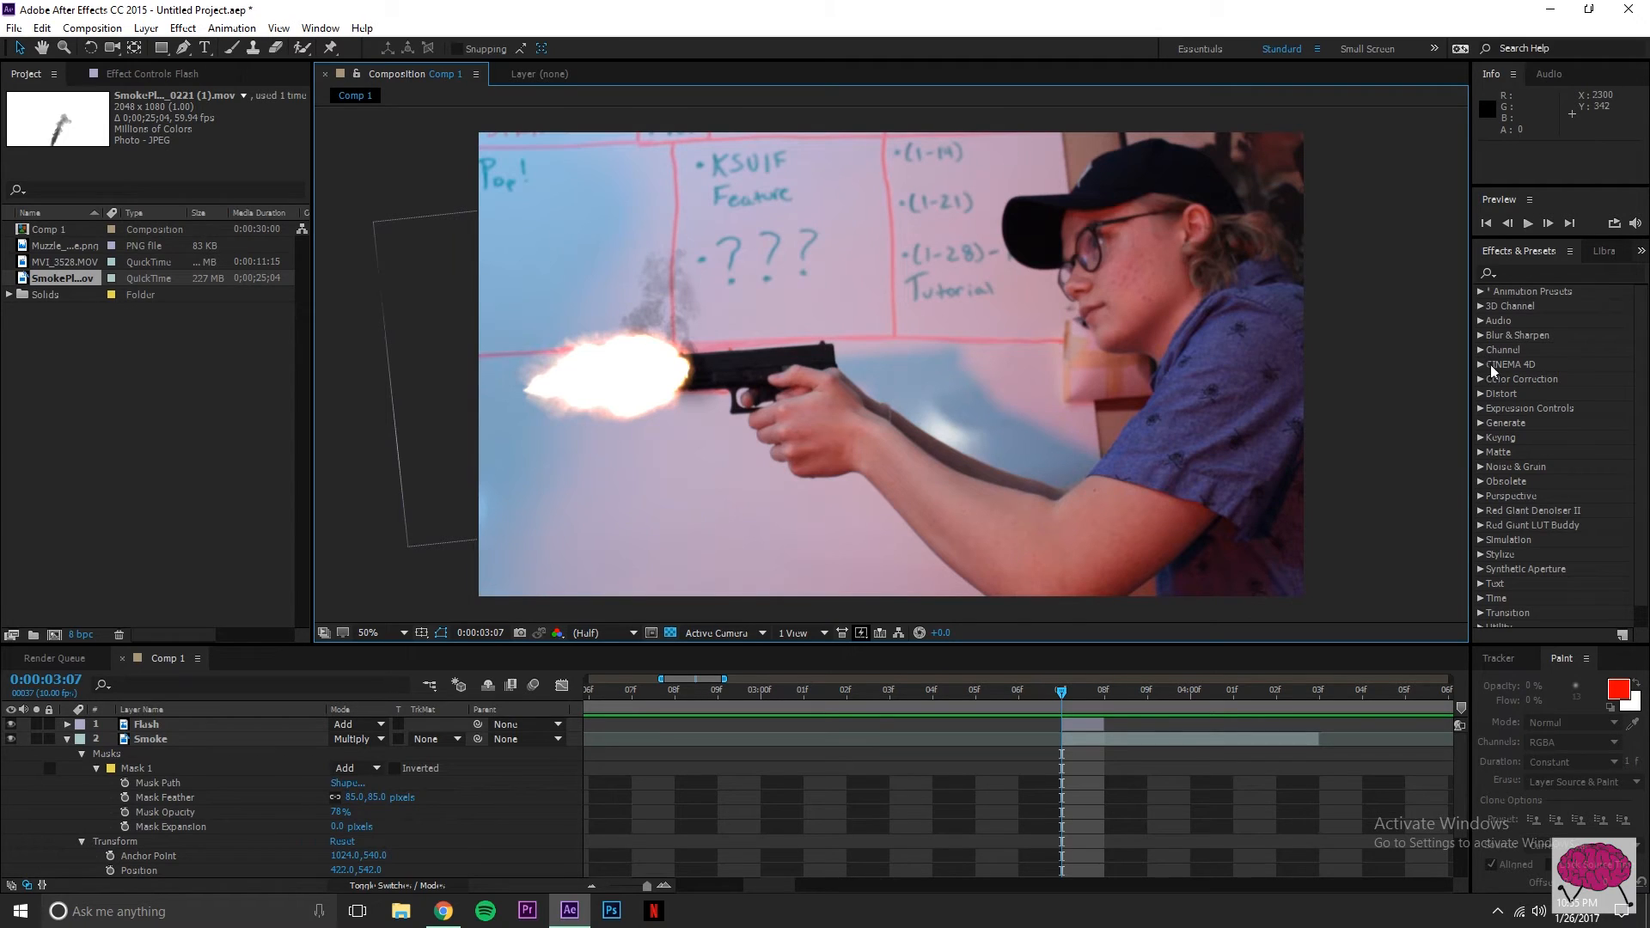
# Step: Apply the Curves effect to the Smoke layer, raise the RGB curve to lighten the smoke, and check it at 0:00:03:07
pyautogui.click(1518, 272)
pyautogui.write('curves')
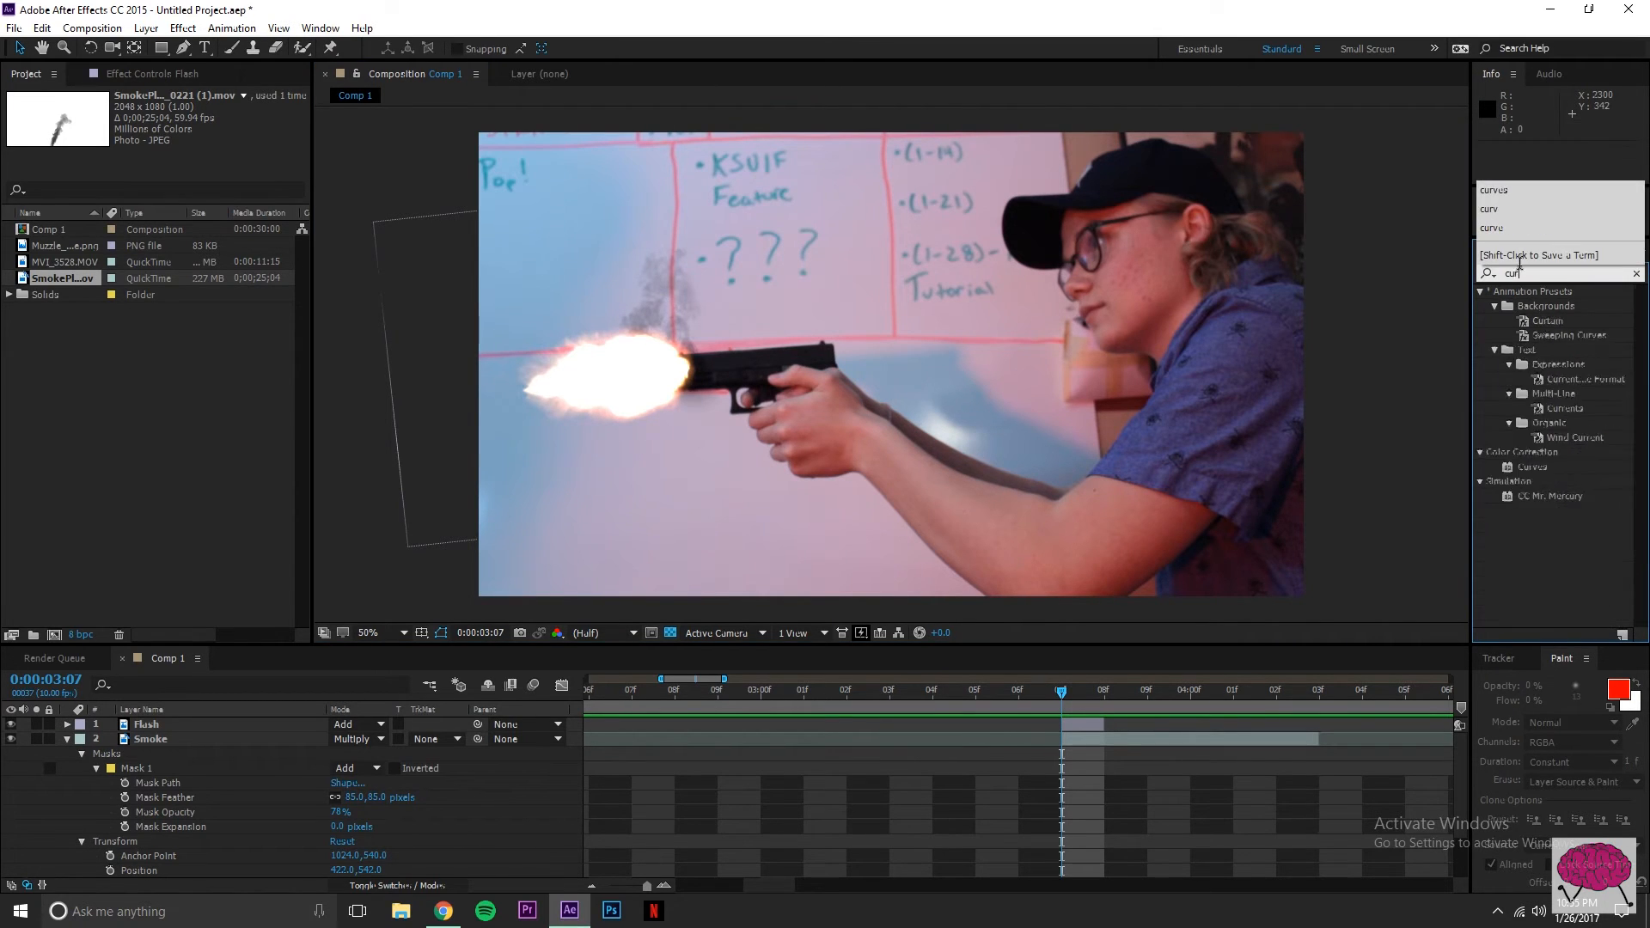
pyautogui.moveTo(1532, 349); pyautogui.dragTo(170, 740)
pyautogui.click(68, 740)
pyautogui.moveTo(129, 301); pyautogui.dragTo(115, 280)
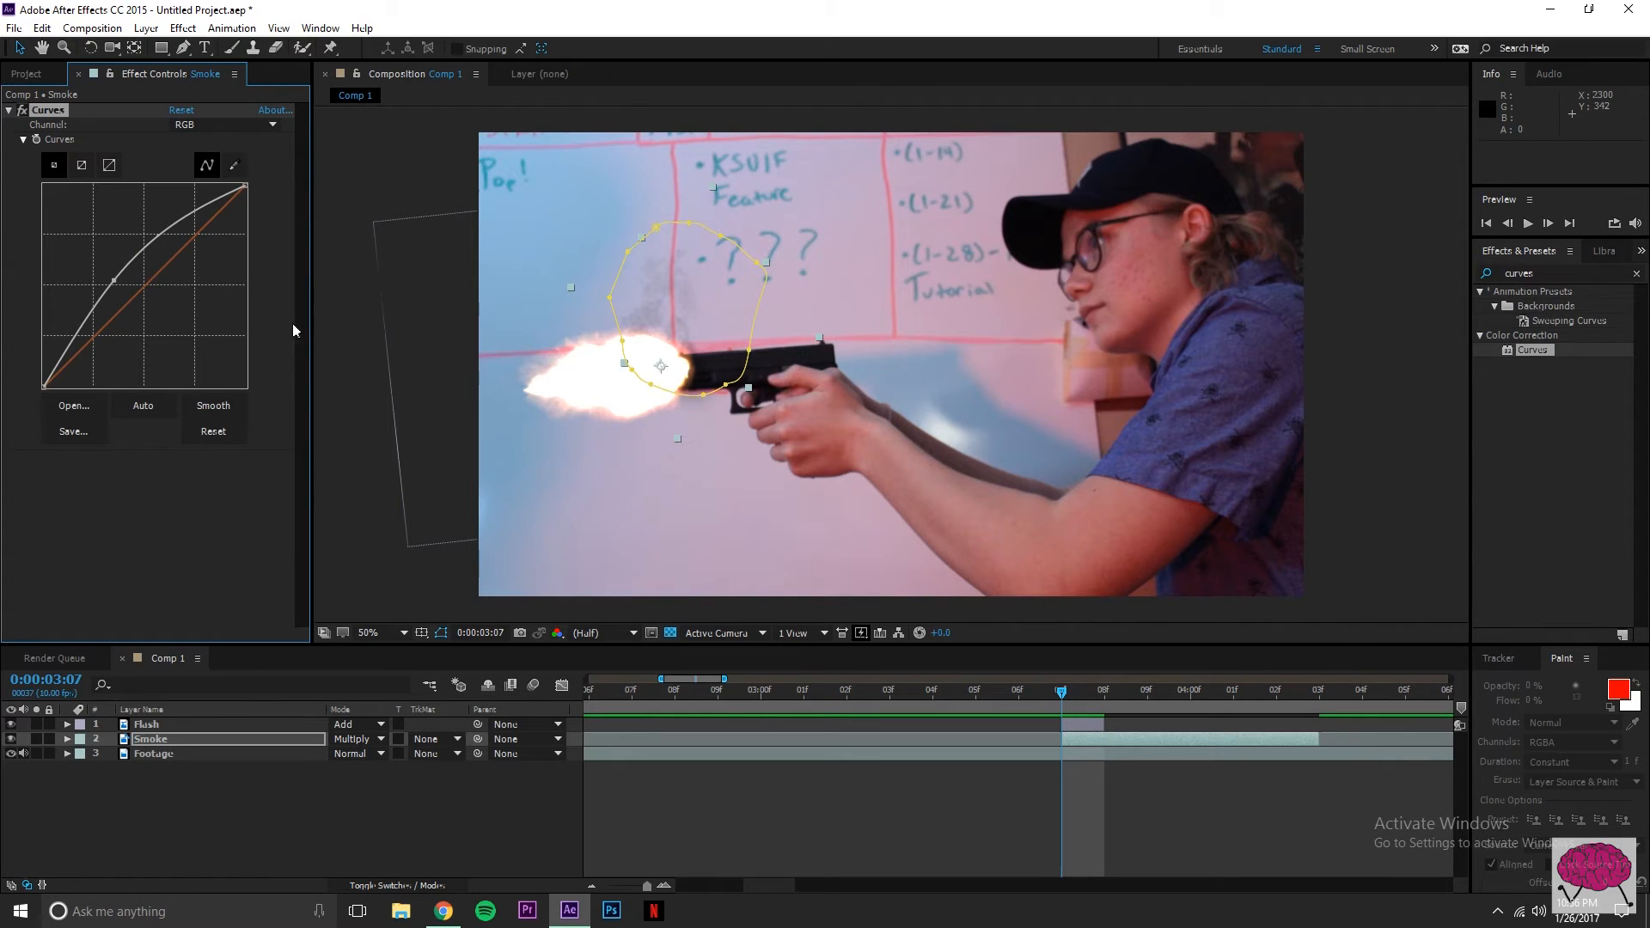
pyautogui.click(352, 325)
pyautogui.moveTo(936, 696); pyautogui.dragTo(1071, 694)
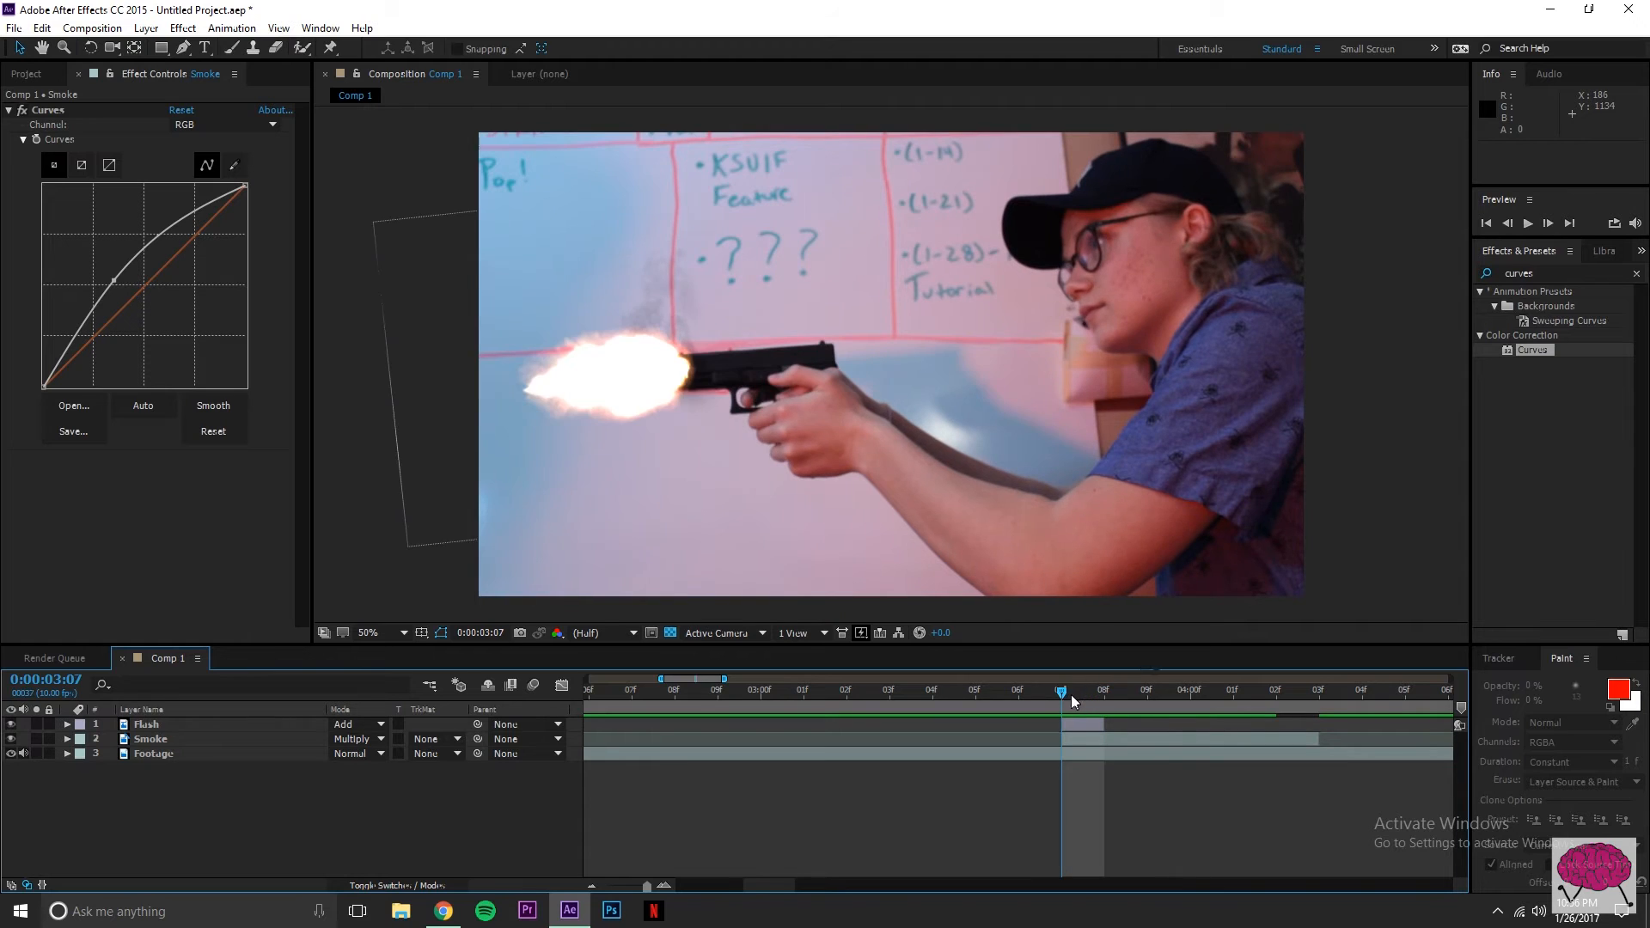
# Step: Import the clips embers01, embers02, embers03 and embers04 from the Fire_Assets-V1 Embers folder as footage
pyautogui.click(242, 826)
pyautogui.click(29, 68)
pyautogui.click(14, 28)
pyautogui.moveTo(55, 268)
pyautogui.click(318, 268)
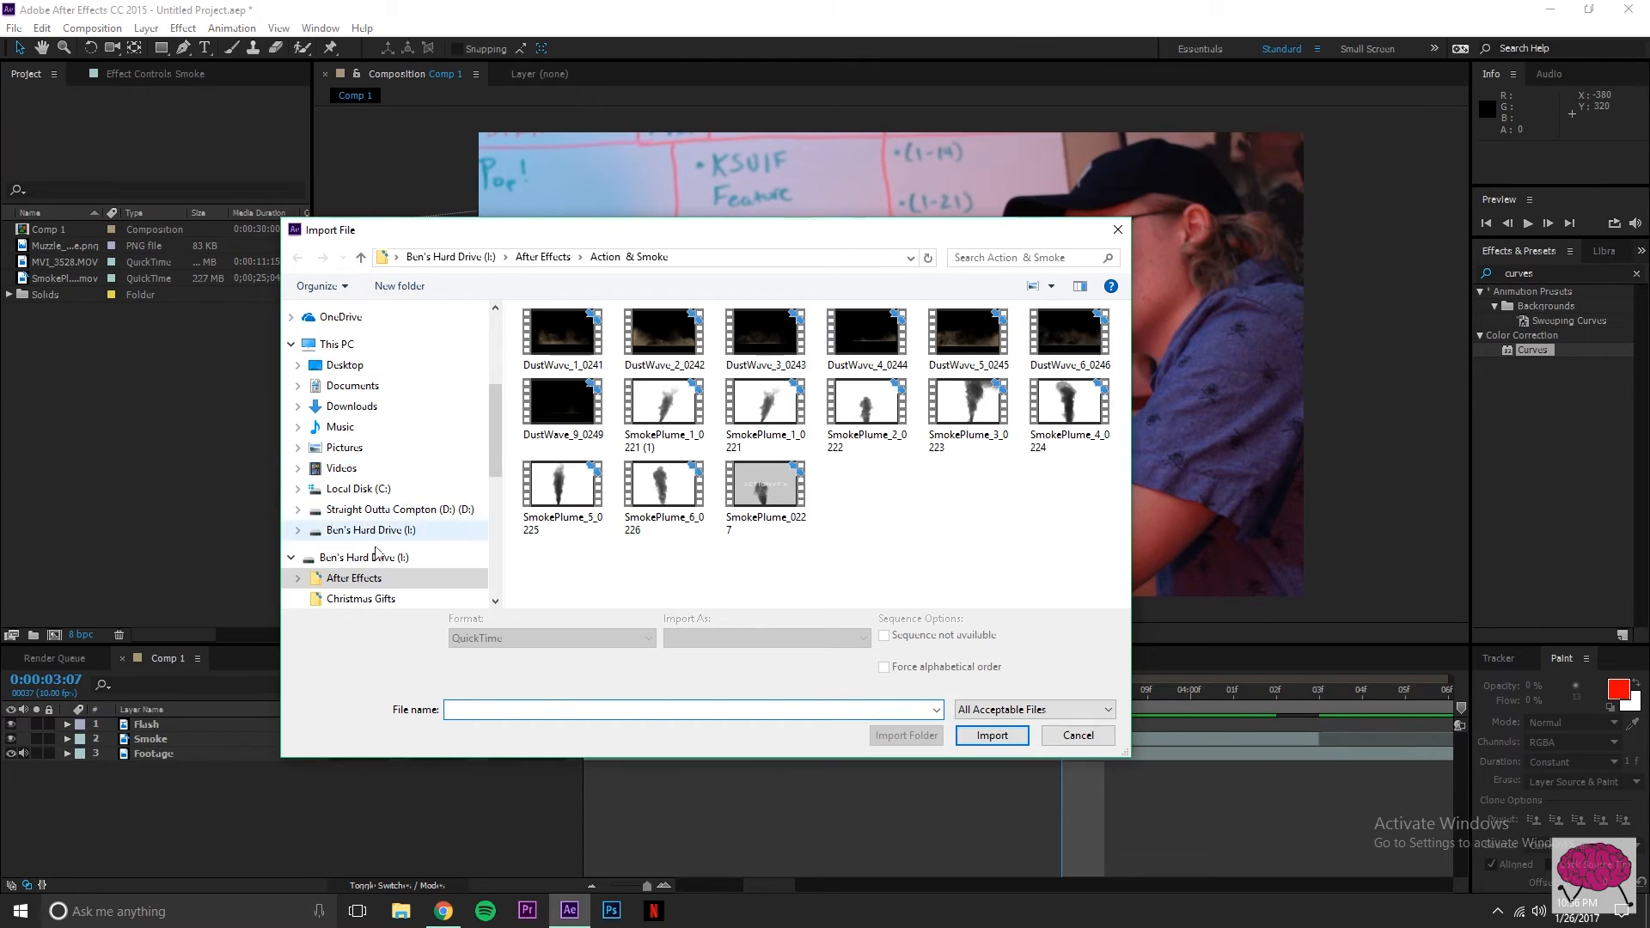
pyautogui.click(353, 578)
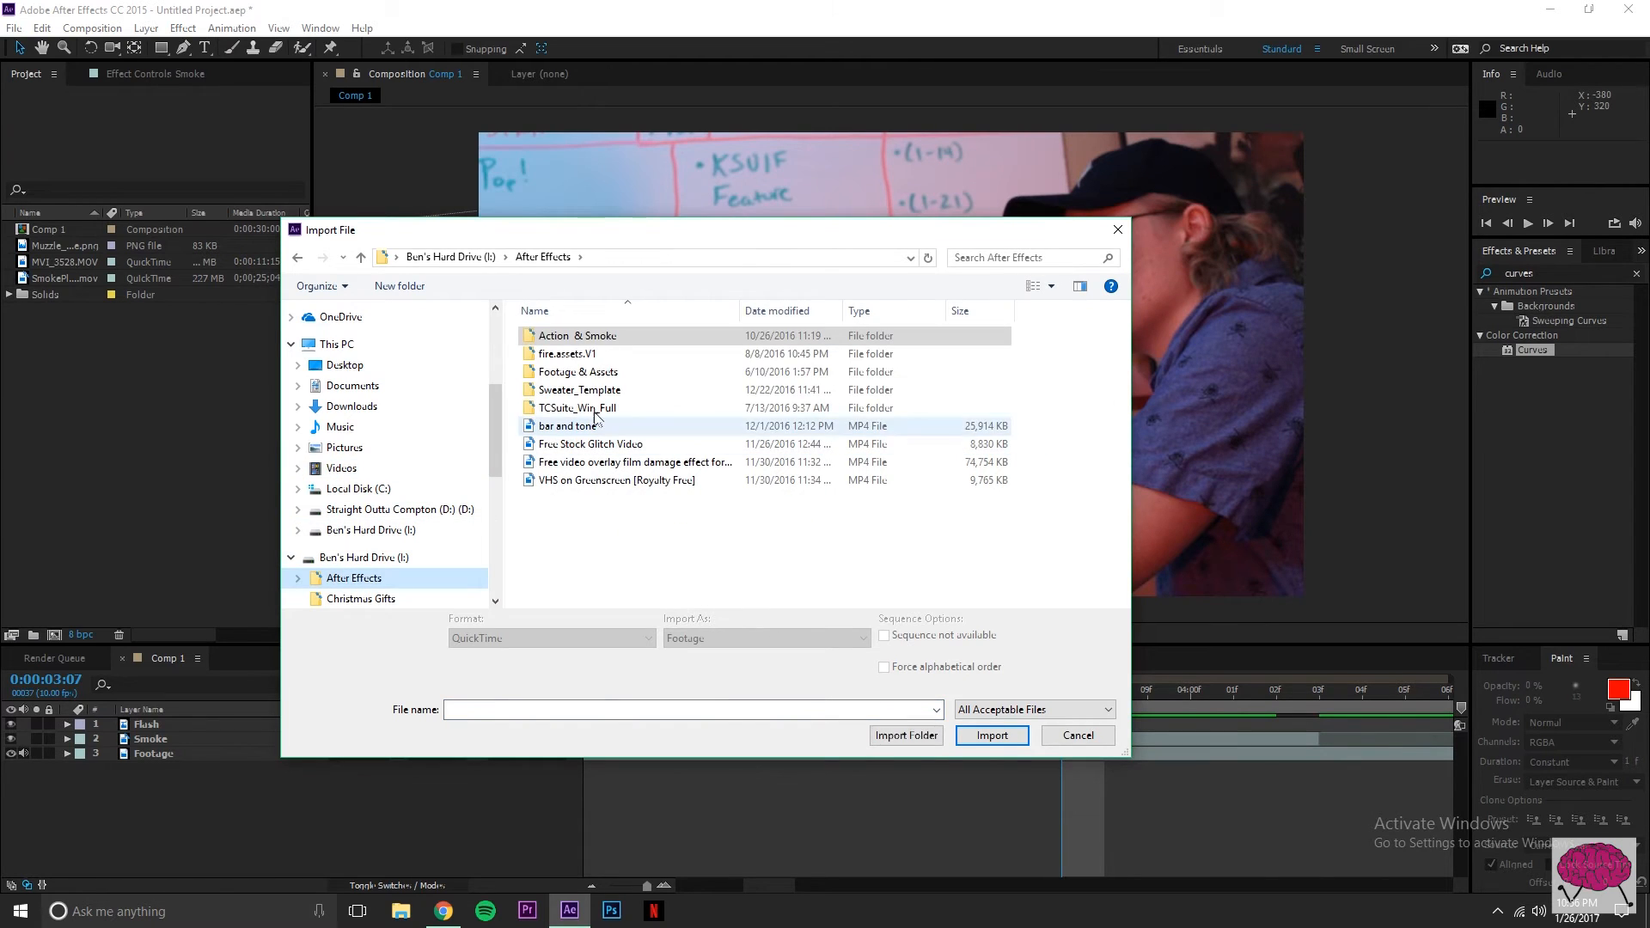
pyautogui.doubleClick(583, 356)
pyautogui.doubleClick(583, 337)
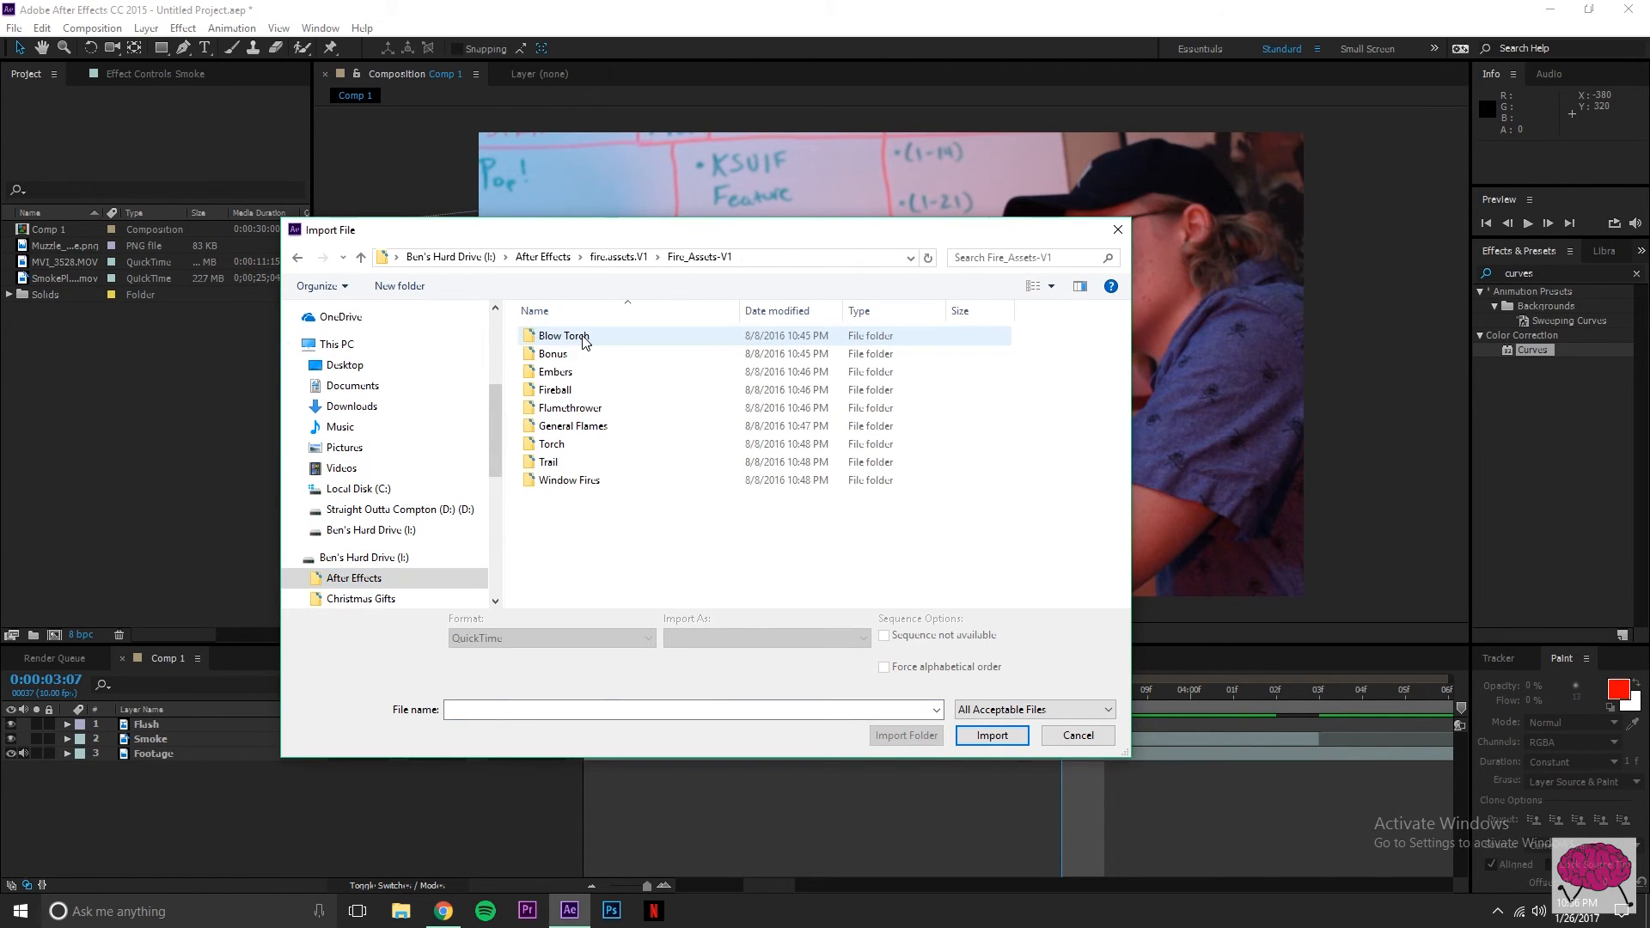
pyautogui.doubleClick(569, 373)
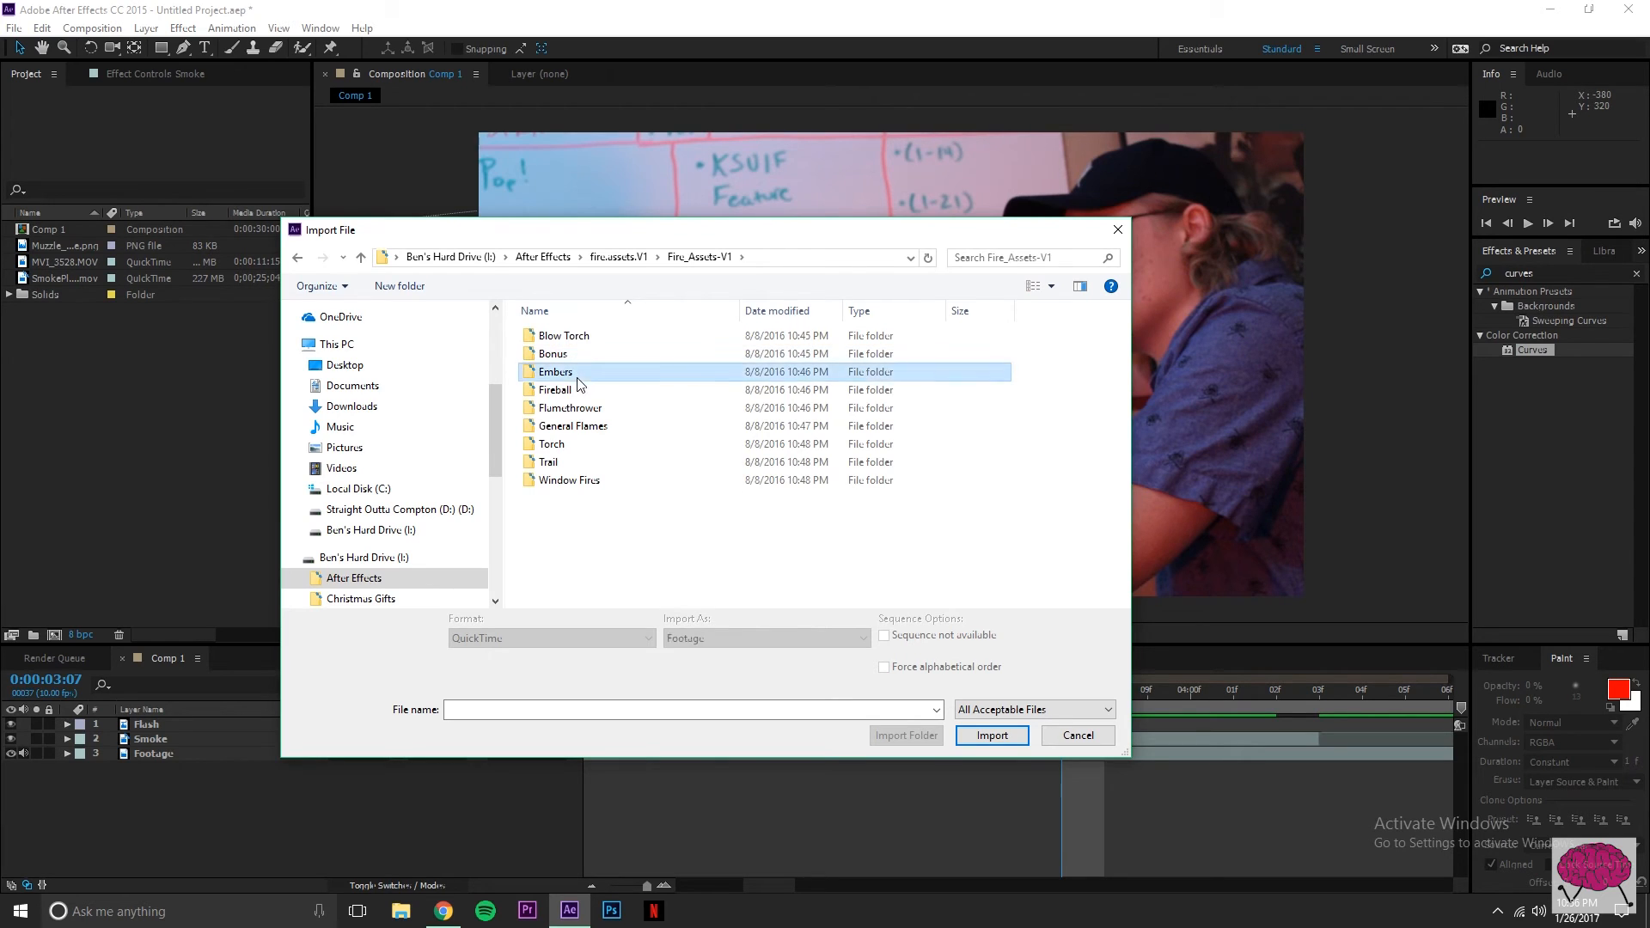
pyautogui.moveTo(952, 446); pyautogui.dragTo(571, 348)
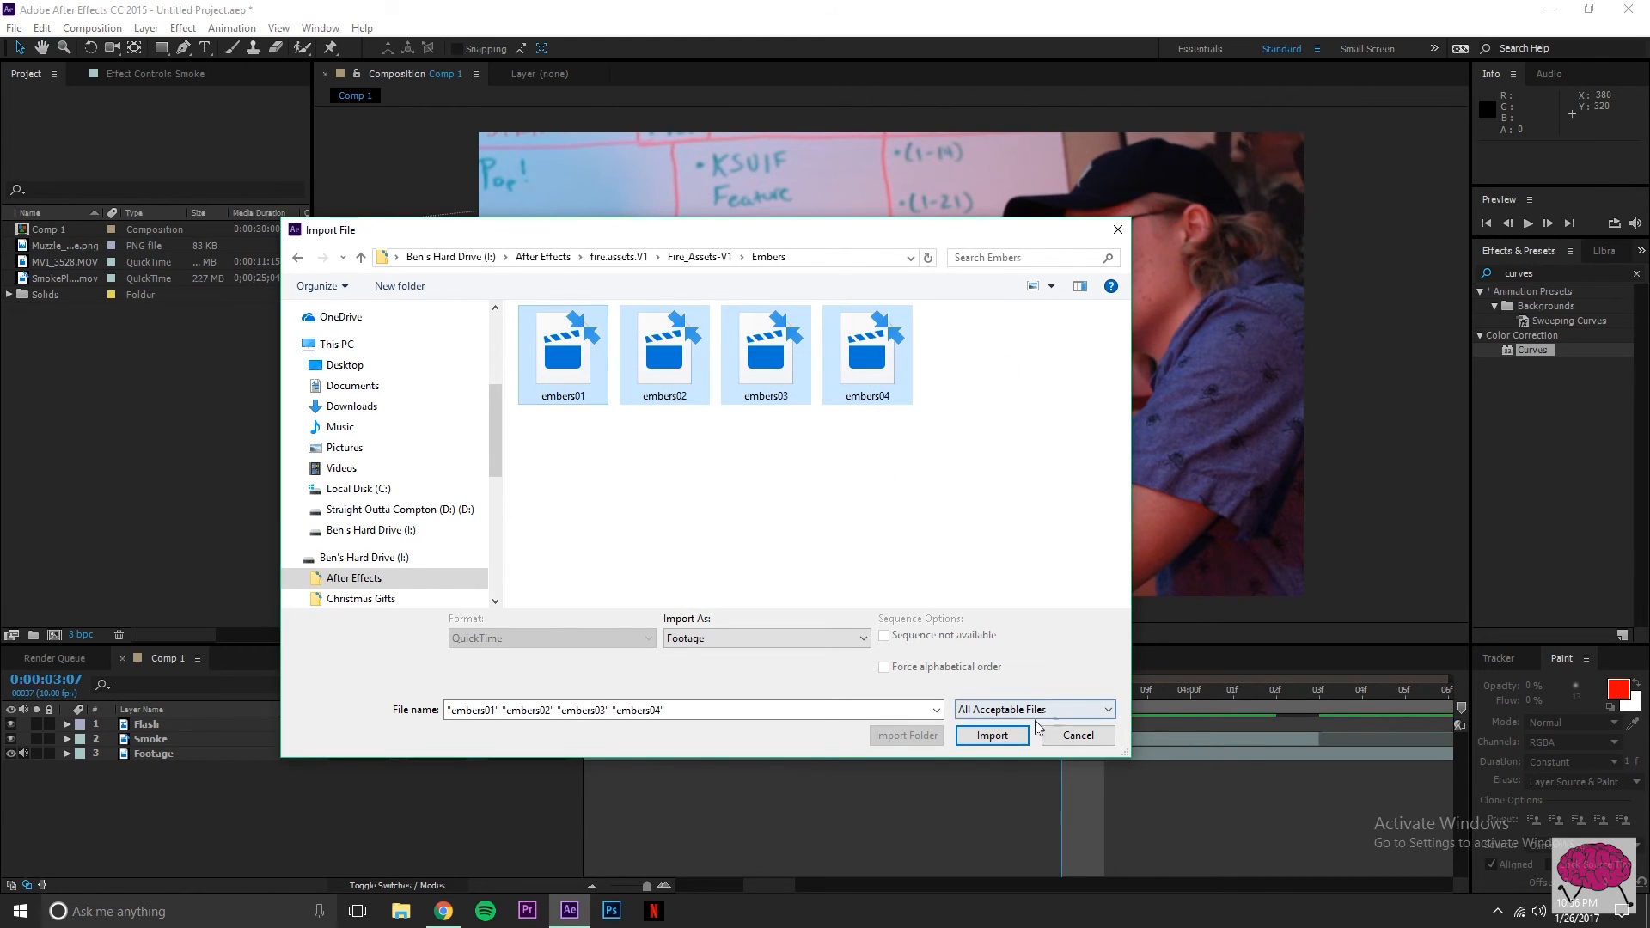
pyautogui.click(992, 735)
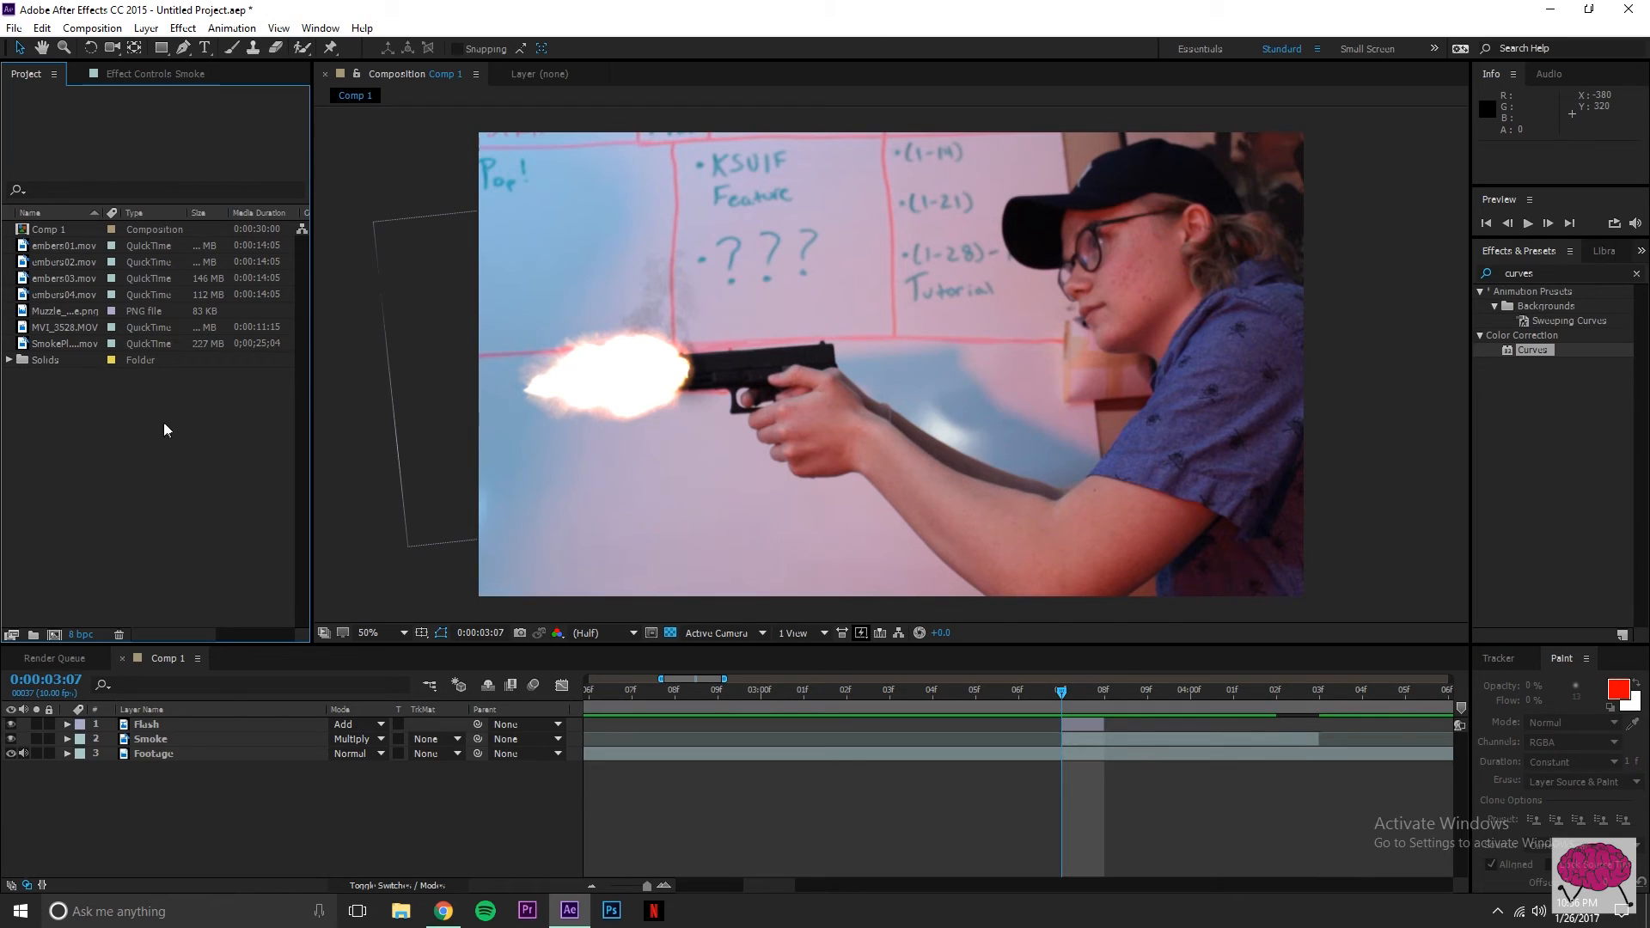
# Step: Add the embers02.mov clip to the composition as the top layer above the Flash layer
pyautogui.click(55, 326)
pyautogui.click(53, 308)
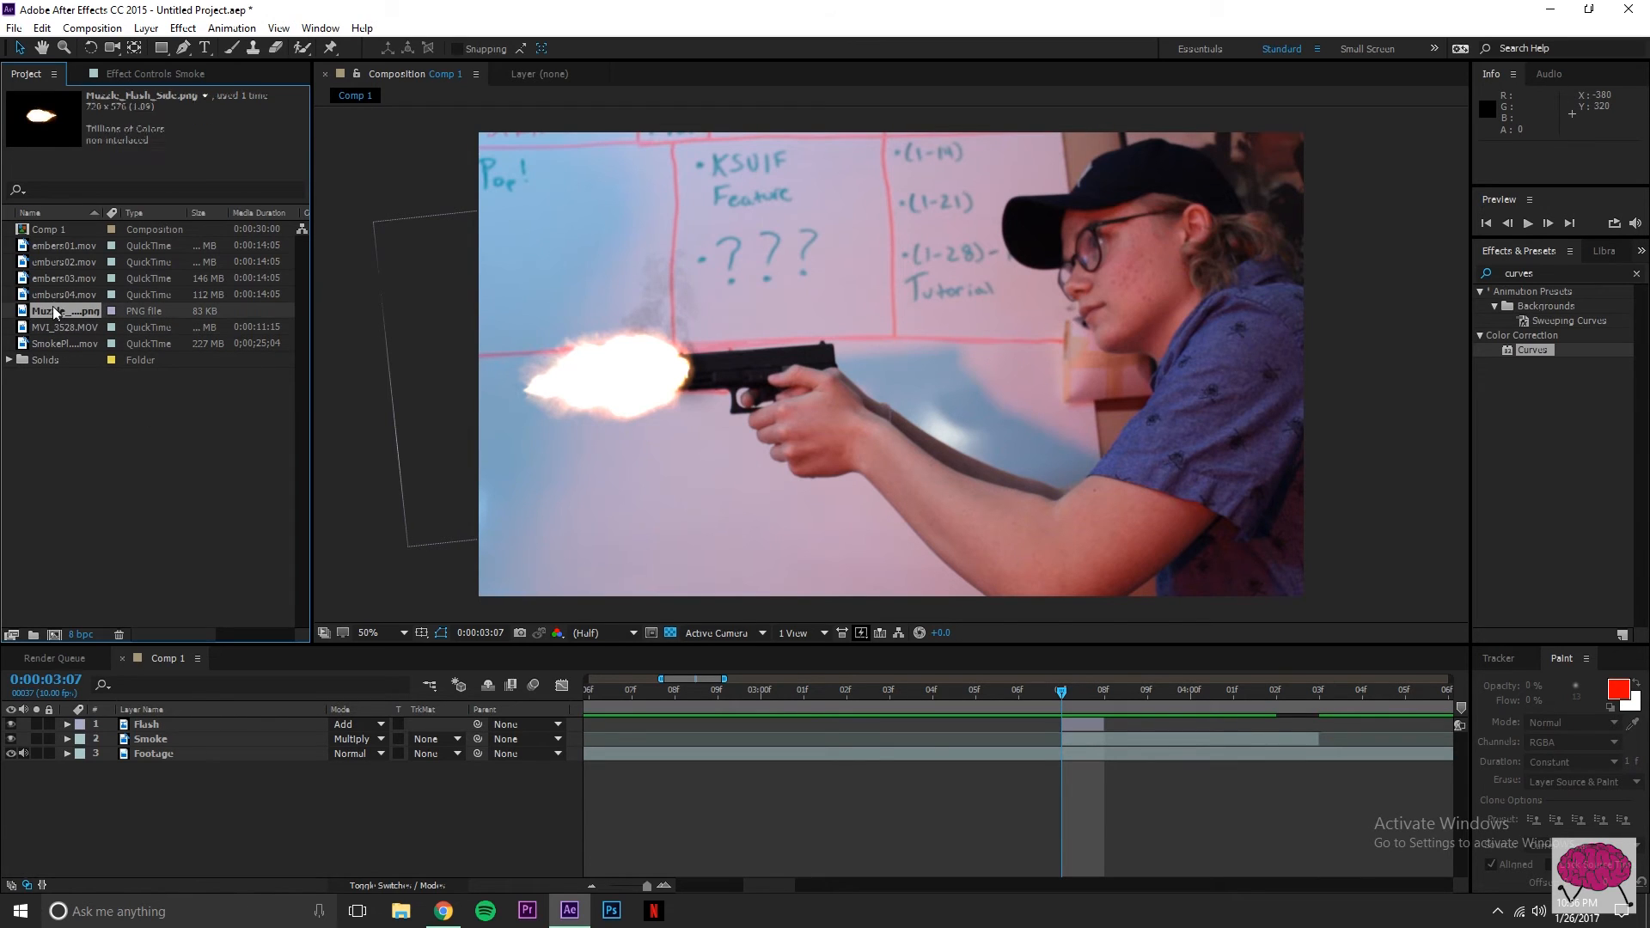
pyautogui.click(55, 292)
pyautogui.click(55, 279)
pyautogui.click(54, 260)
pyautogui.moveTo(353, 300); pyautogui.dragTo(855, 323)
pyautogui.press(',')
pyautogui.press(',')
pyautogui.press(',')
pyautogui.press(',')
pyautogui.press('.')
pyautogui.press('.')
pyautogui.press(',')
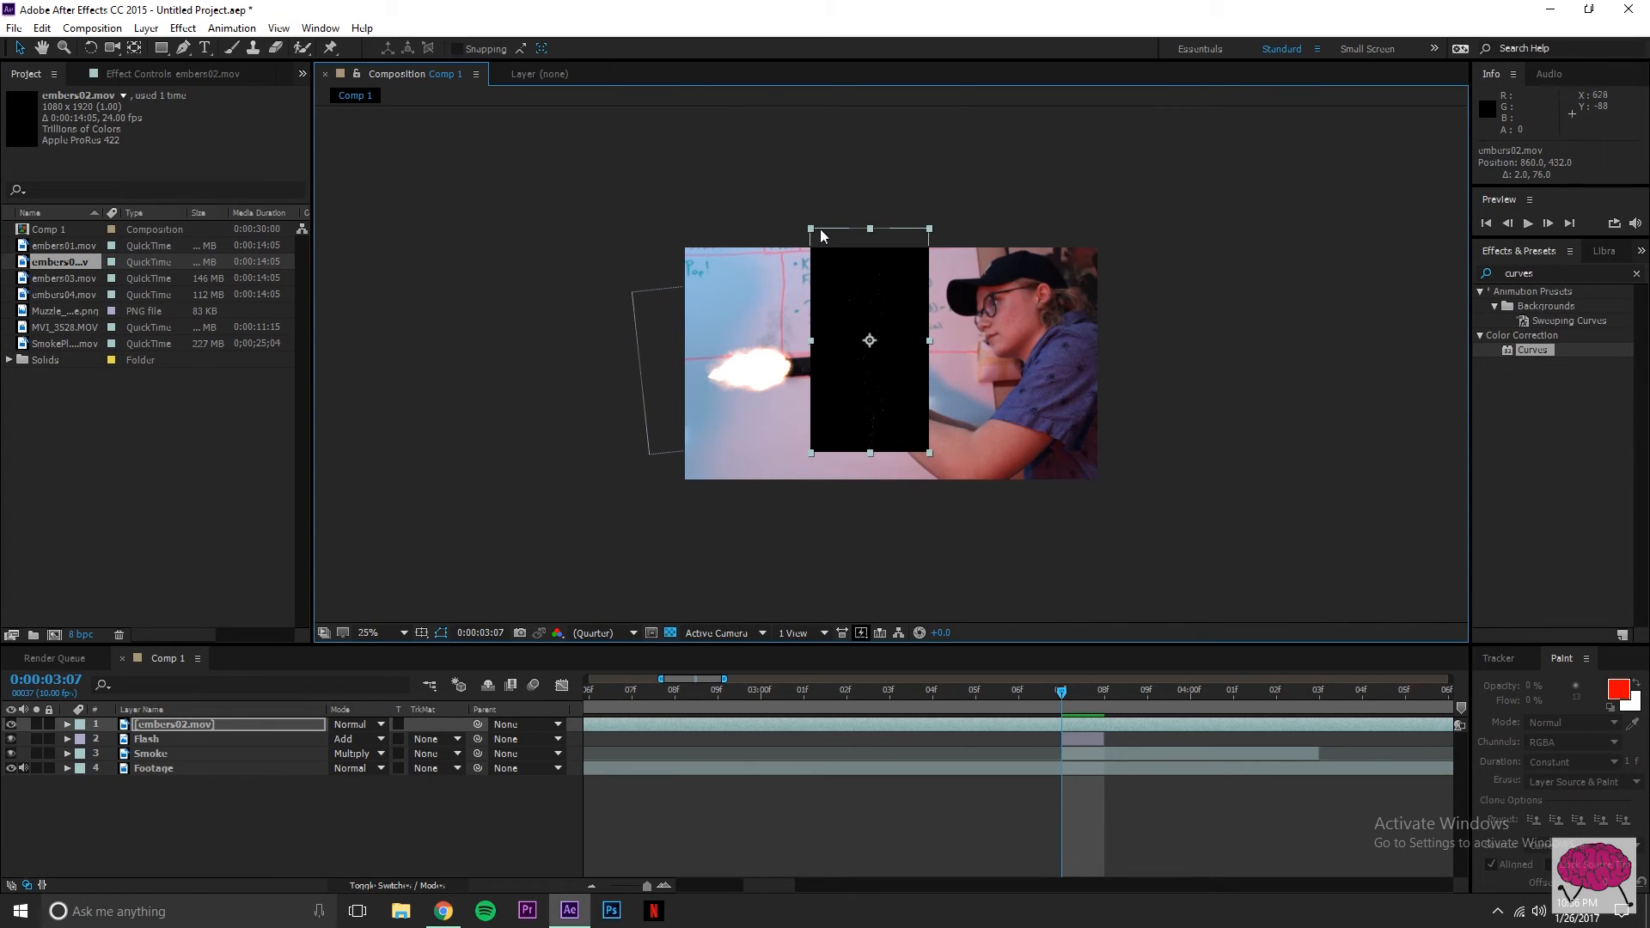
# Step: Enlarge the embers02 layer slightly, move it to position 720, 416 and set its blending mode to Add
pyautogui.moveTo(810, 230); pyautogui.dragTo(803, 203)
pyautogui.moveTo(834, 289); pyautogui.dragTo(807, 283)
pyautogui.rightClick(806, 281)
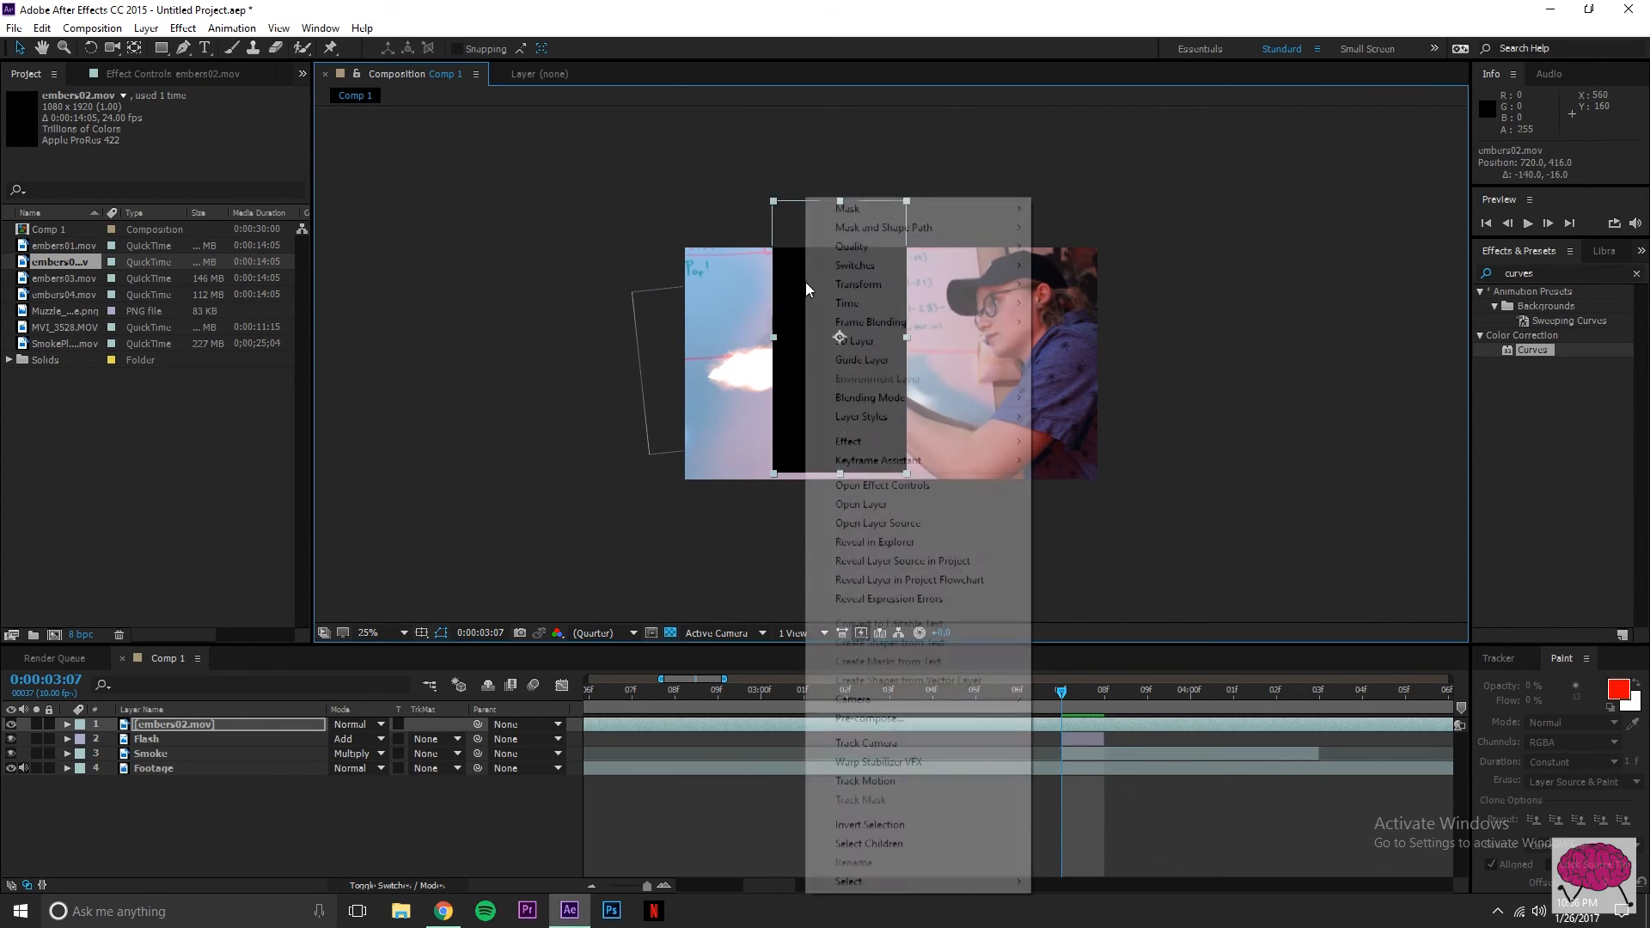
pyautogui.moveTo(868, 398)
pyautogui.click(1066, 354)
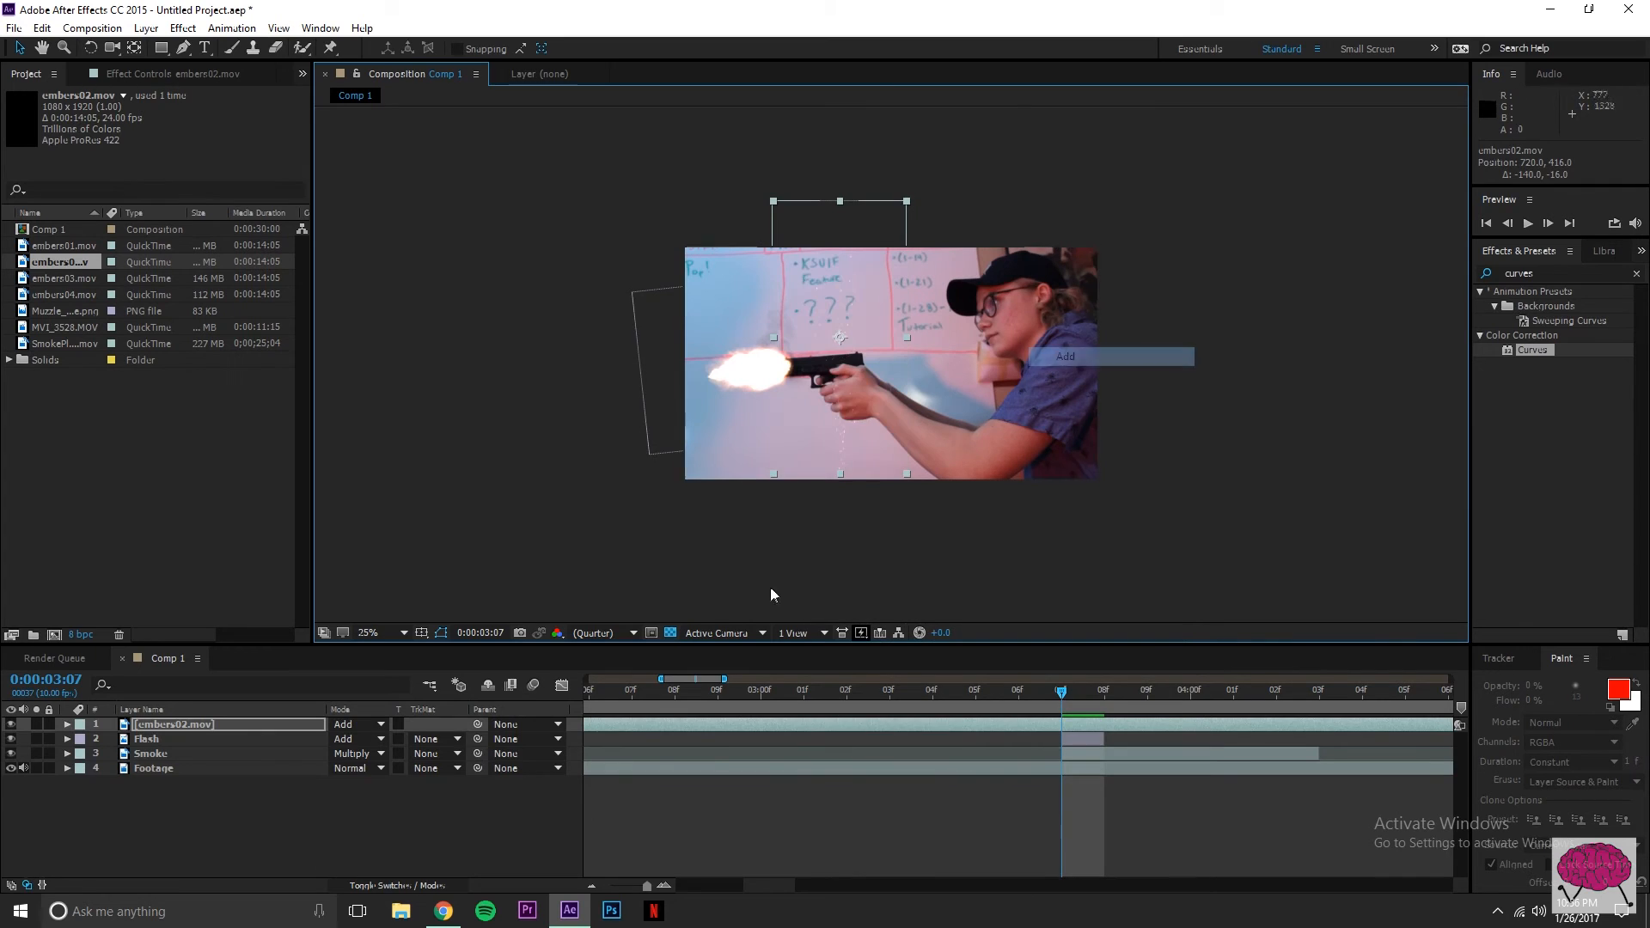
# Step: Rename the embers02 layer as Embers
pyautogui.click(416, 822)
pyautogui.rightClick(163, 728)
pyautogui.click(229, 725)
pyautogui.write('Embers')
pyautogui.press('Return')
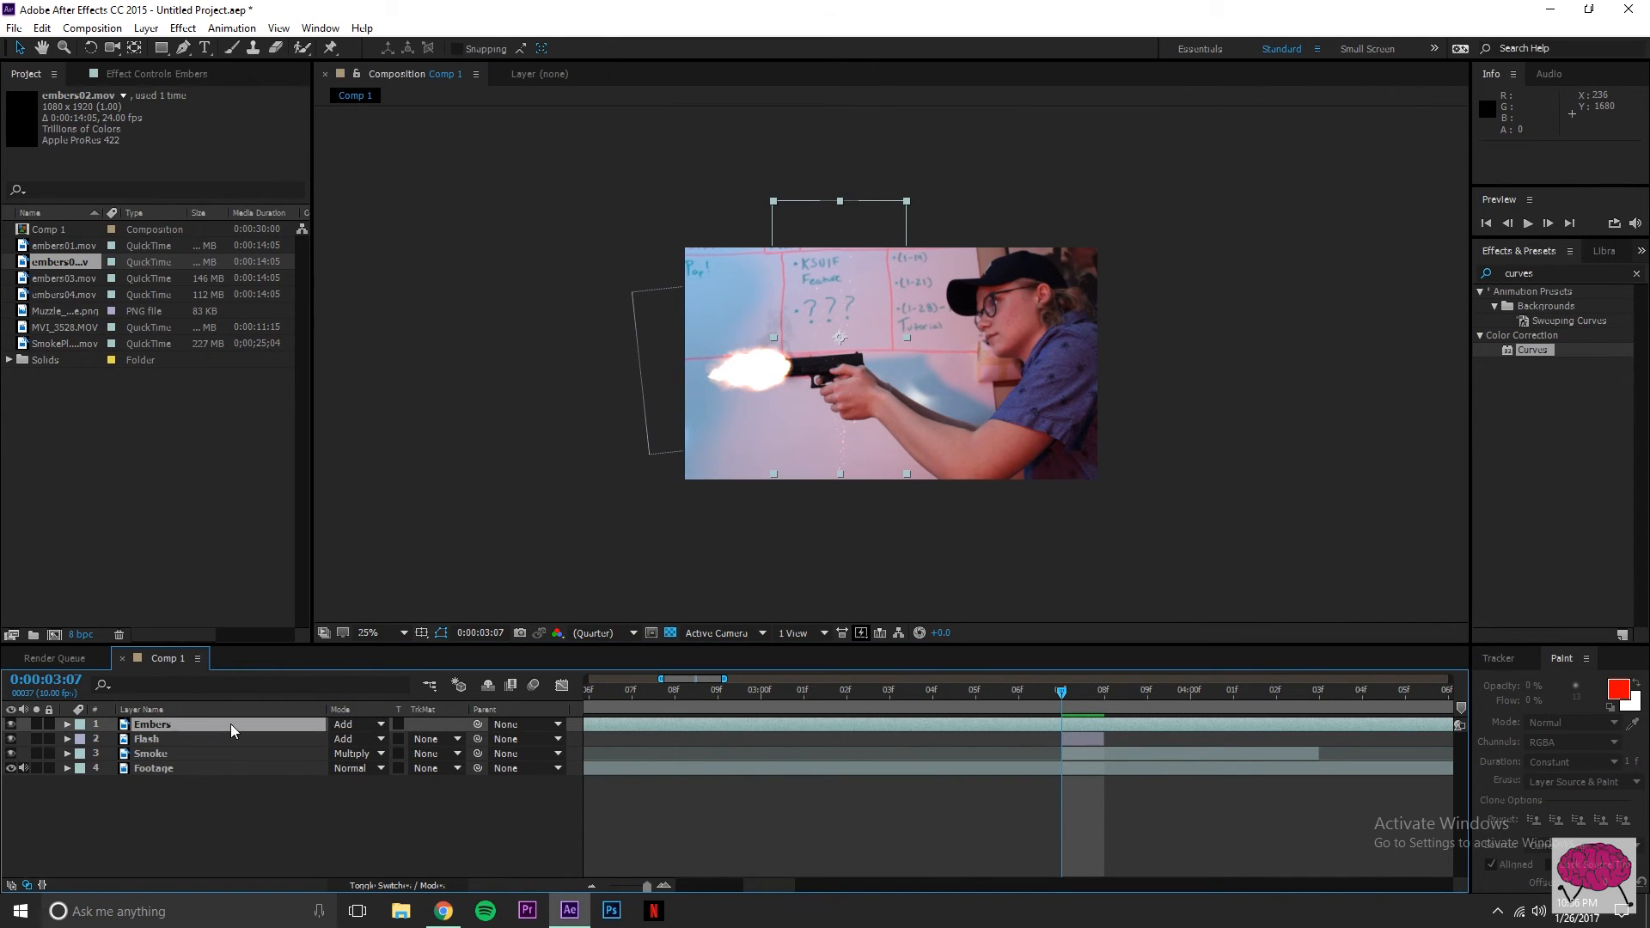
pyautogui.click(245, 796)
pyautogui.scroll(2, 708, 458)
pyautogui.scroll(-2, 708, 457)
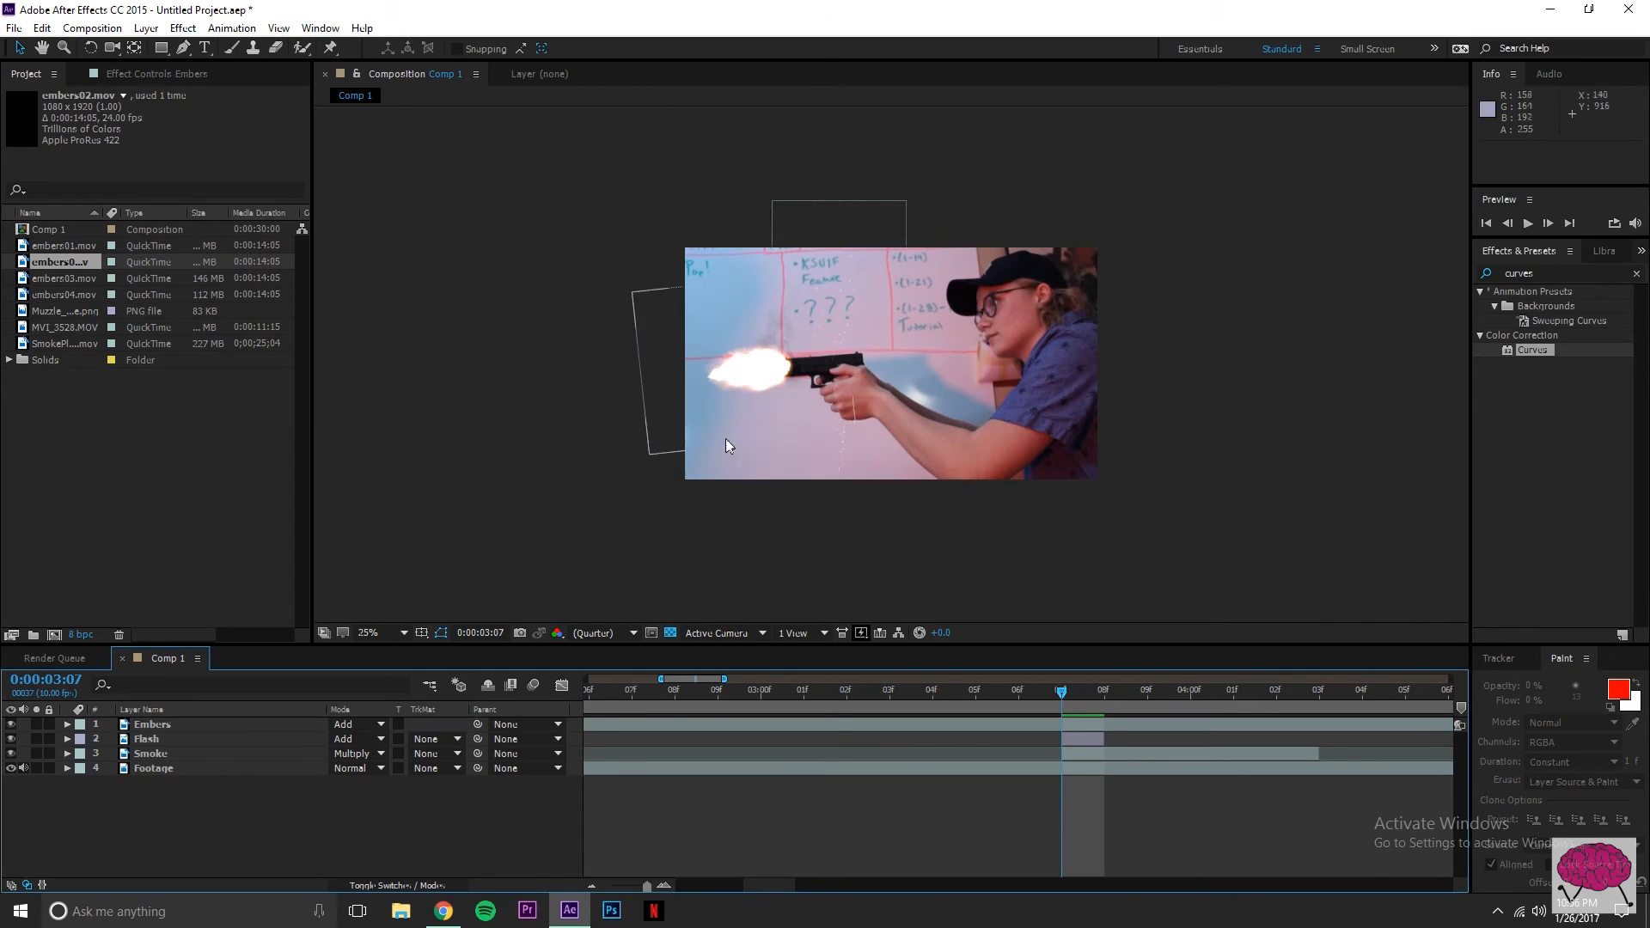
# Step: Shift the Embers layer slightly toward the muzzle and rotate it to about -94.5° so the sparks shoot forward
pyautogui.moveTo(823, 275); pyautogui.dragTo(795, 275)
pyautogui.click(92, 50)
pyautogui.moveTo(724, 206); pyautogui.dragTo(622, 434)
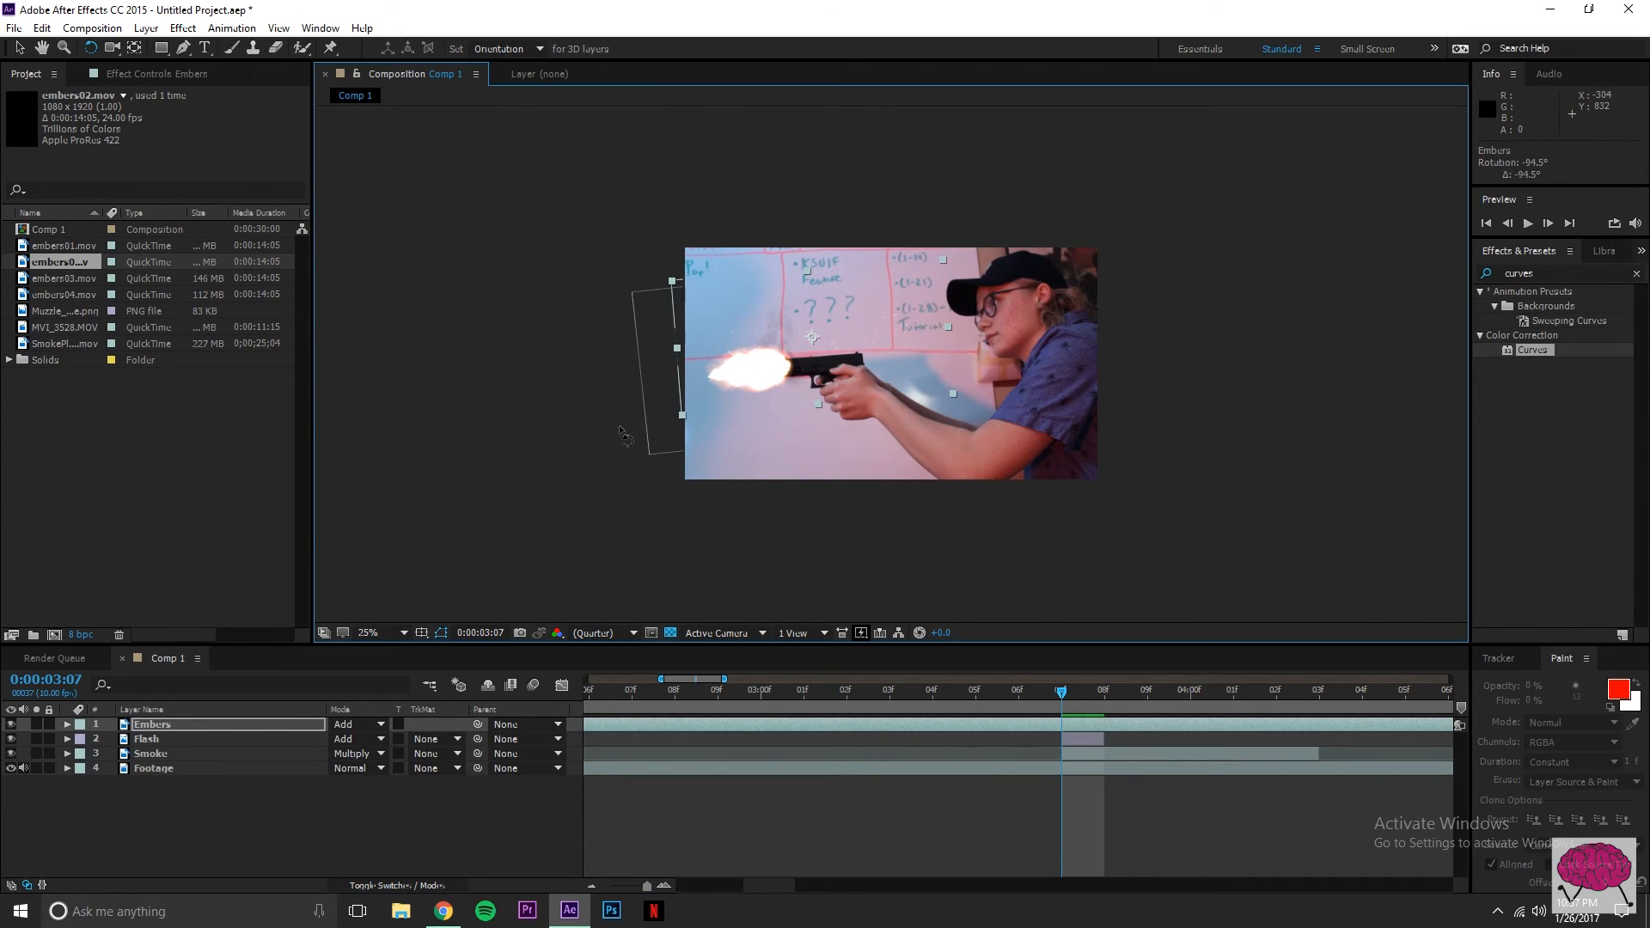
# Step: Scale the Embers layer to about 84, 80% and move it to position -272, 600 so the sparks surround the flash
pyautogui.click(16, 48)
pyautogui.moveTo(808, 271); pyautogui.dragTo(805, 251)
pyautogui.moveTo(847, 345); pyautogui.dragTo(655, 391)
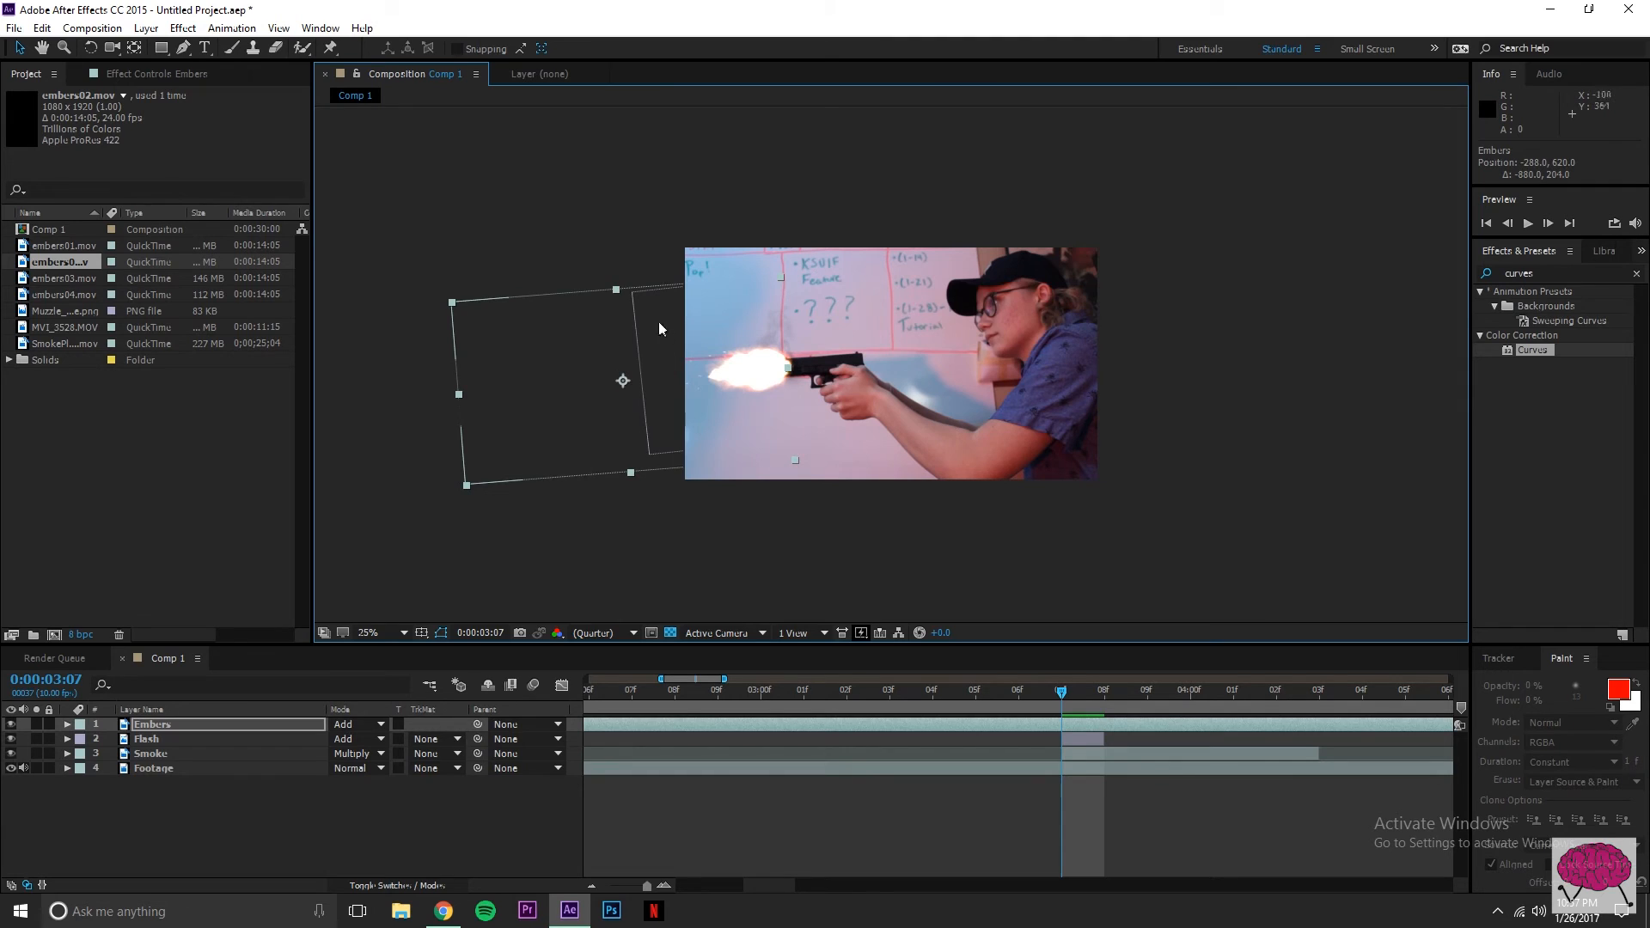
pyautogui.moveTo(679, 348); pyautogui.dragTo(682, 345)
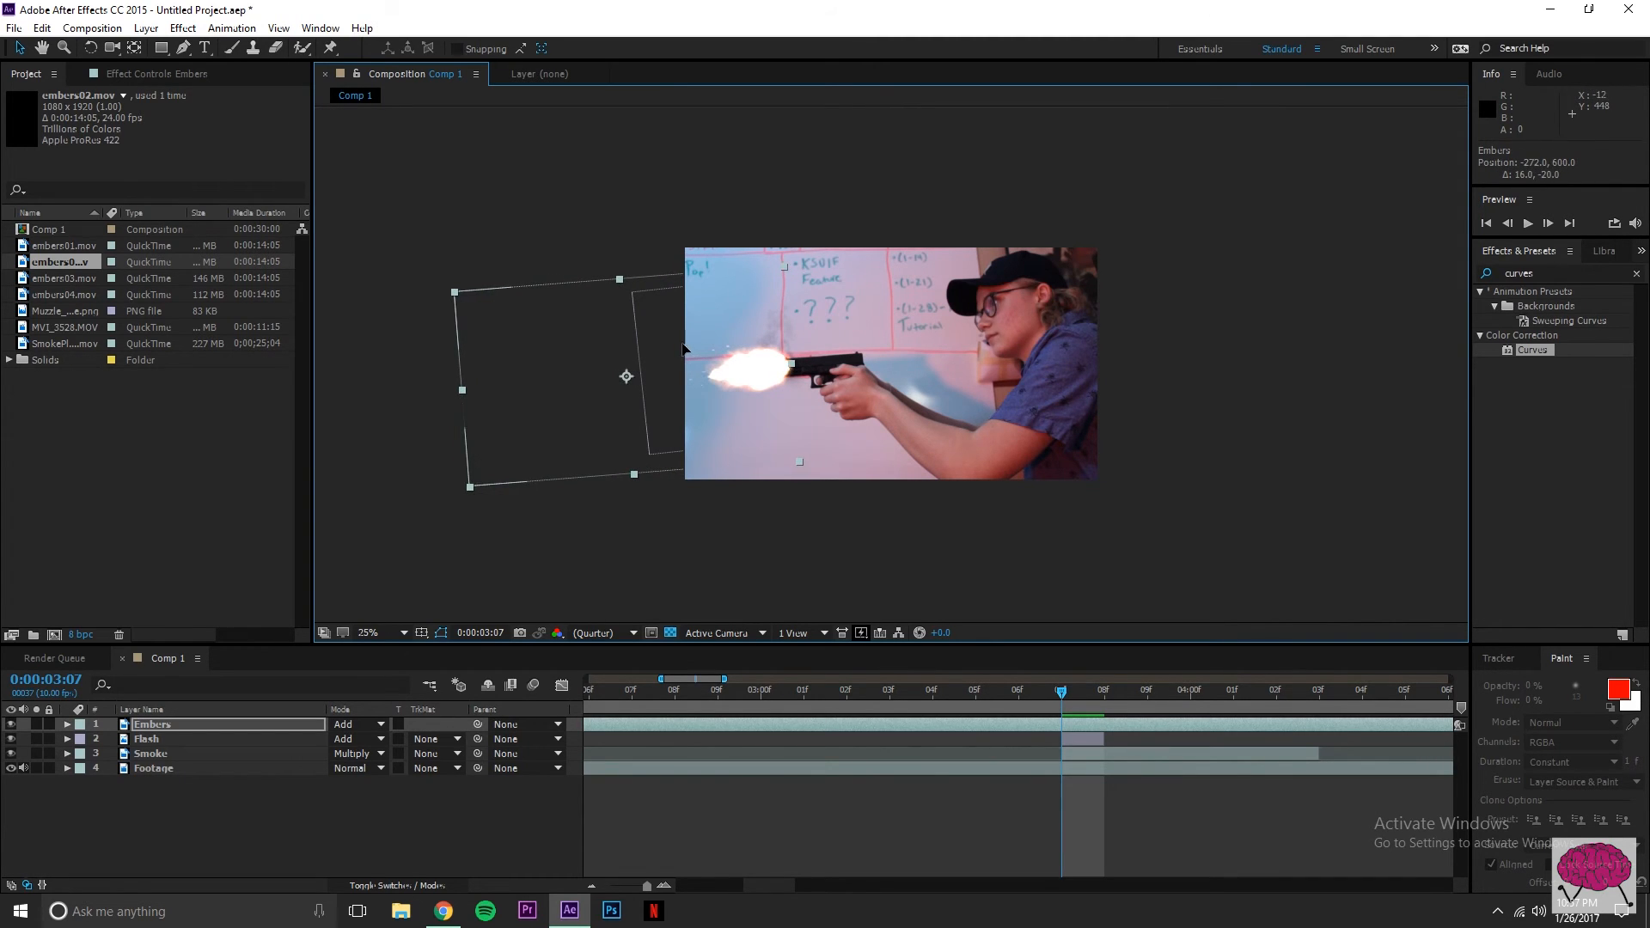
pyautogui.click(1296, 397)
pyautogui.press('.')
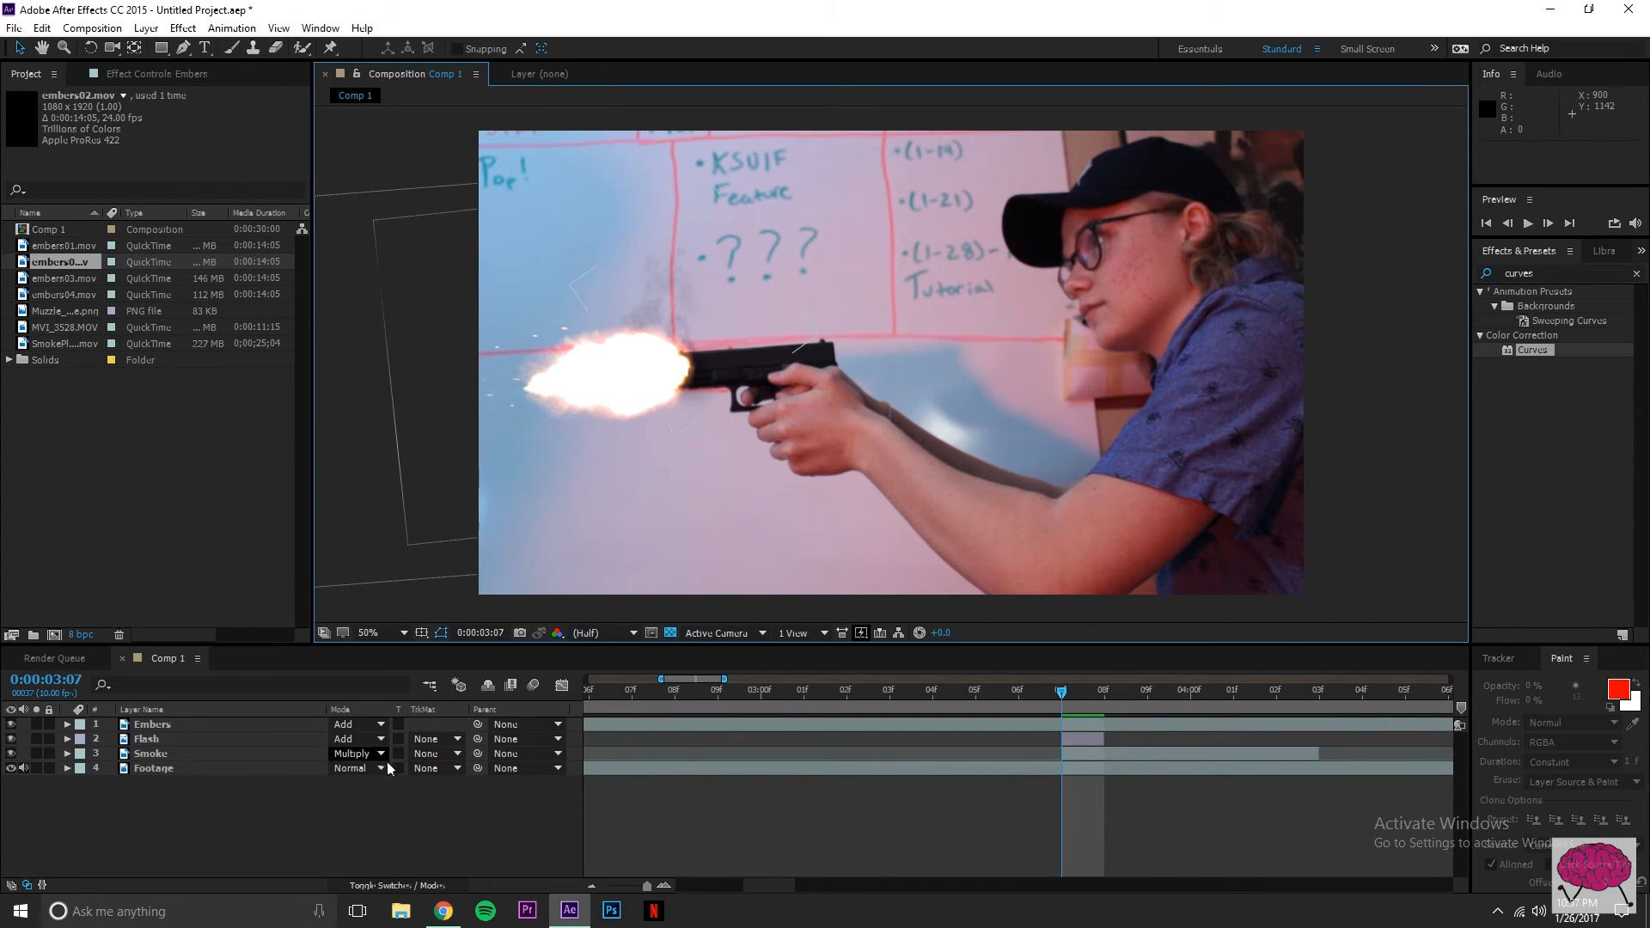
# Step: Trim the Embers layer to start at 0:00:03:07 and end at 0:00:04:02
pyautogui.moveTo(647, 886); pyautogui.dragTo(611, 886)
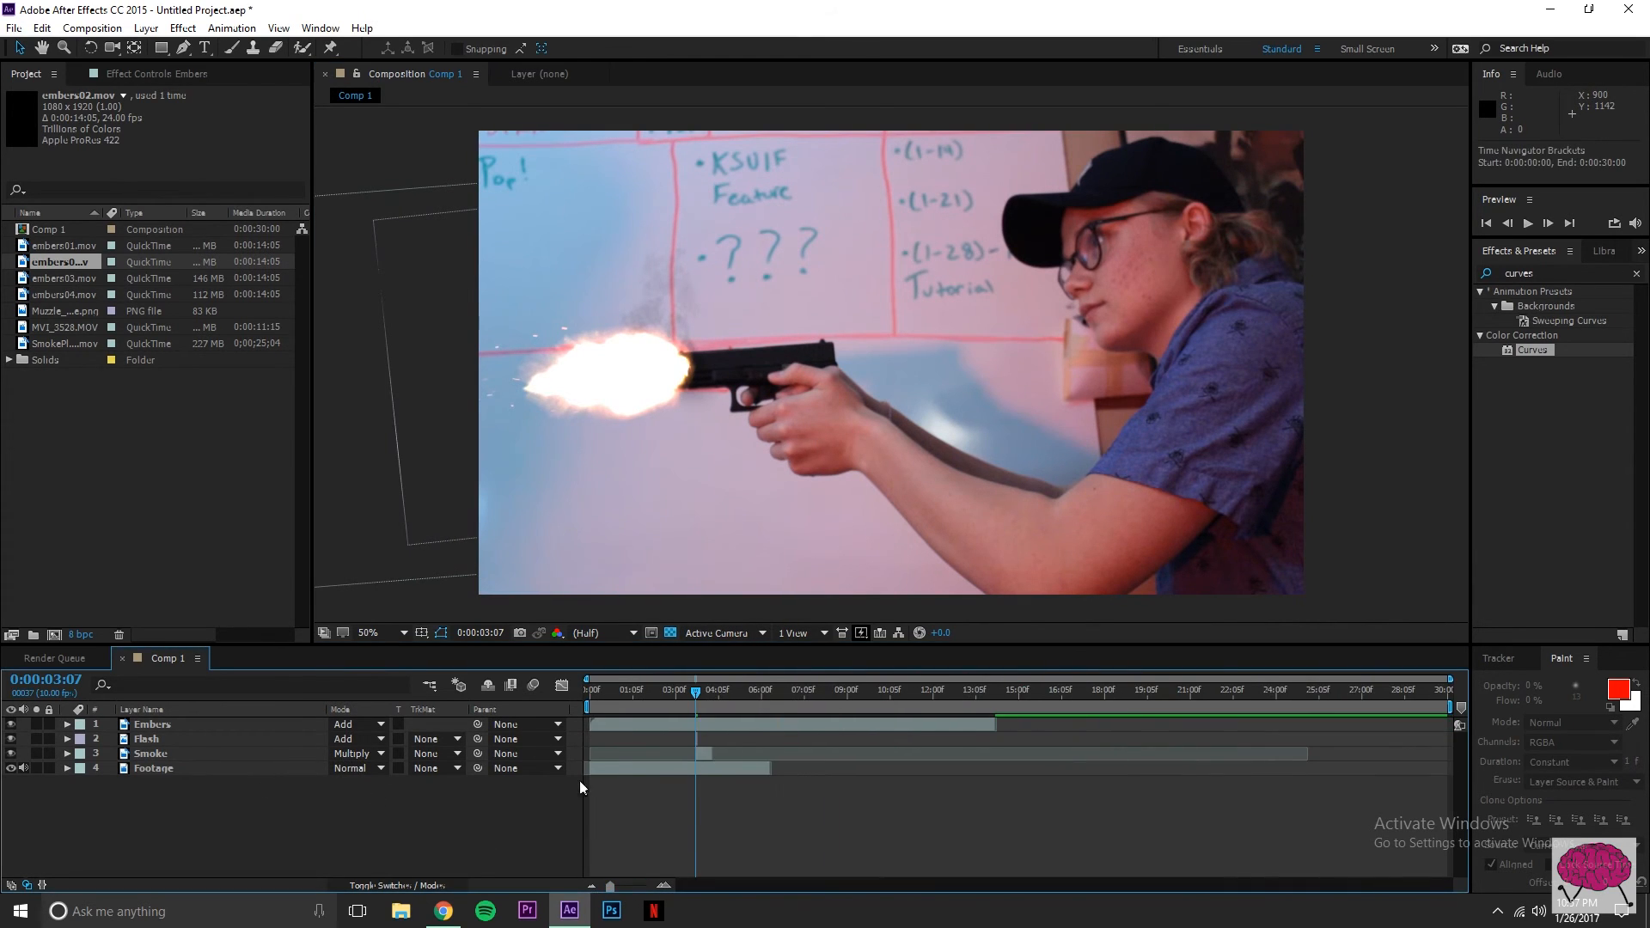
pyautogui.click(632, 724)
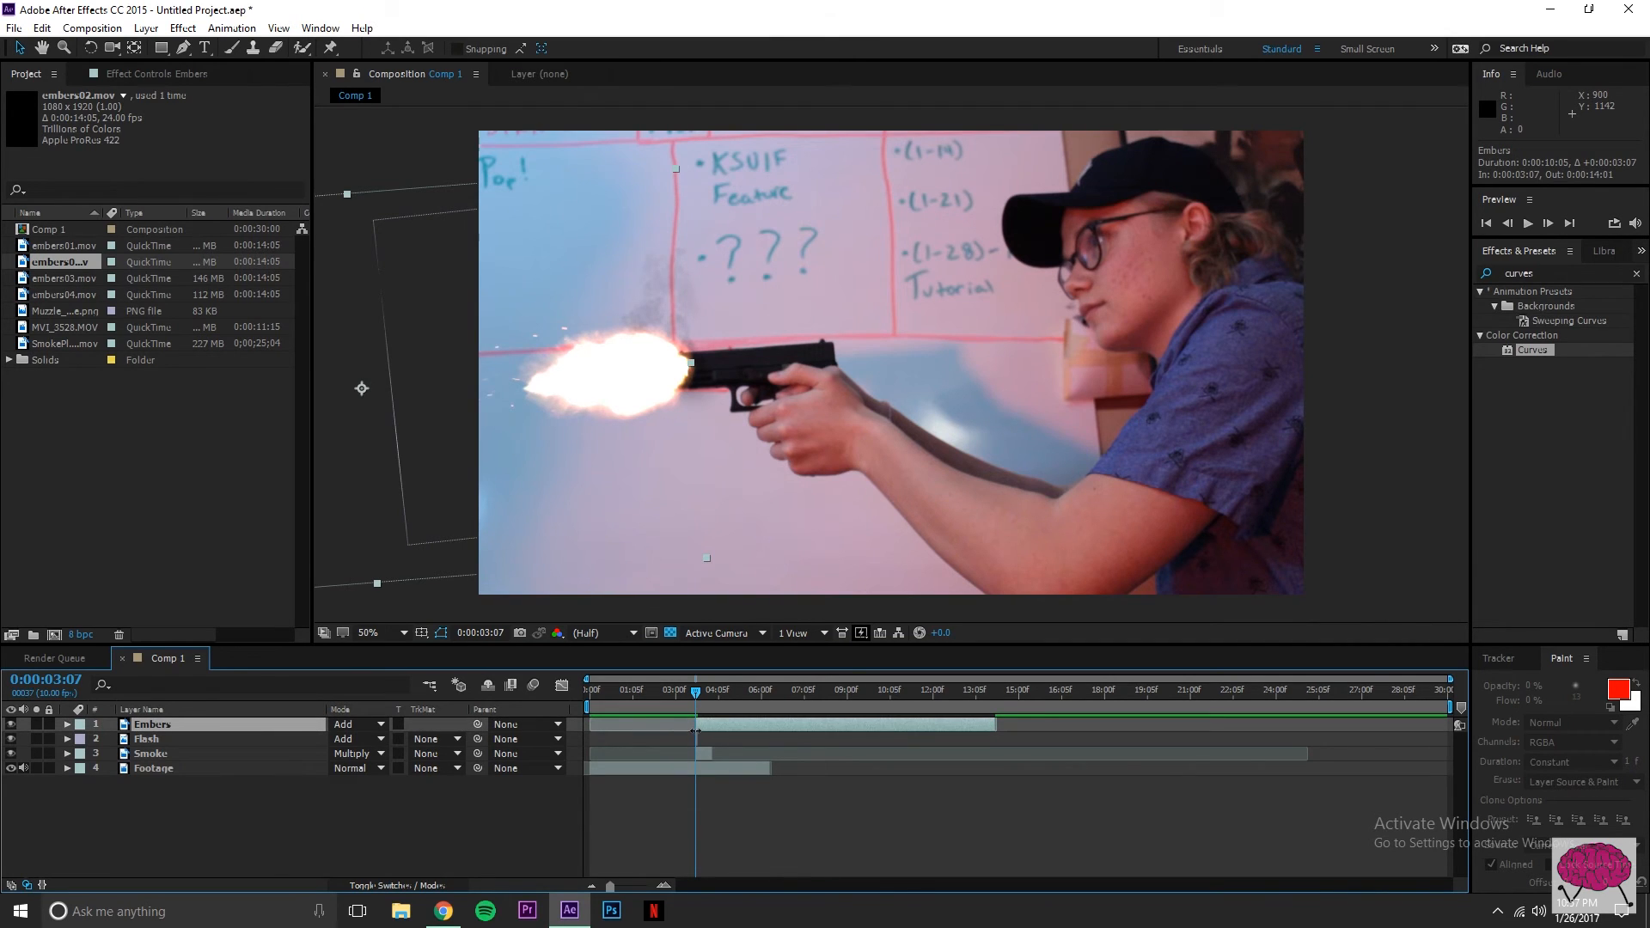
pyautogui.moveTo(615, 884); pyautogui.dragTo(638, 884)
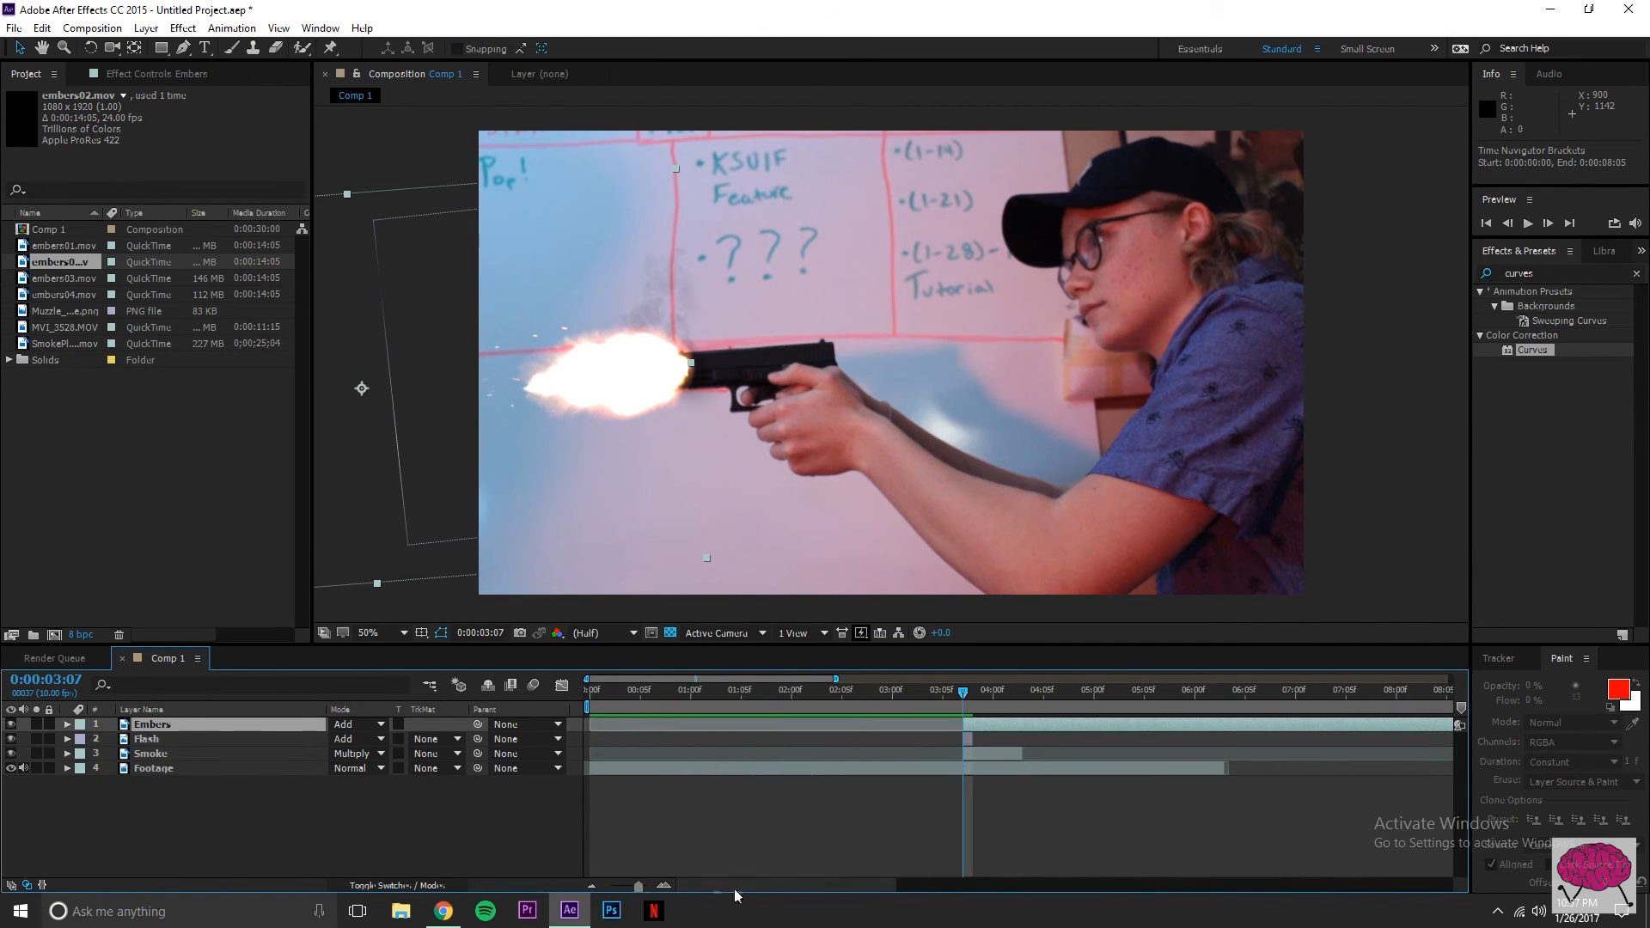
pyautogui.moveTo(775, 890); pyautogui.dragTo(1003, 882)
pyautogui.moveTo(1217, 724); pyautogui.dragTo(973, 732)
pyautogui.press('space')
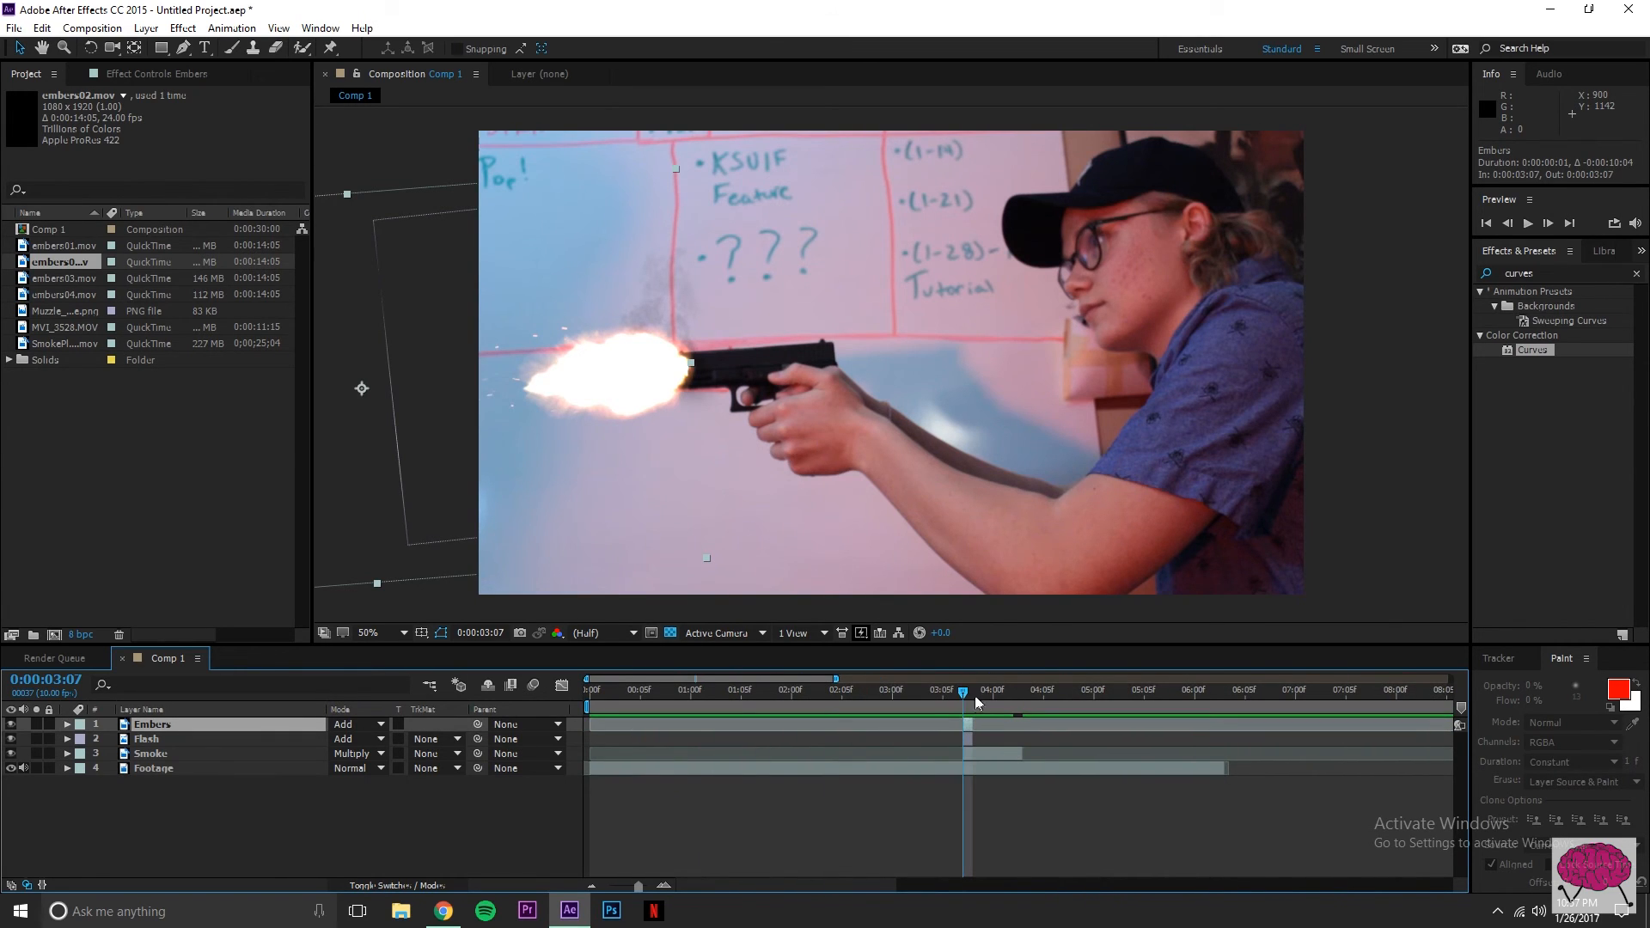
pyautogui.moveTo(976, 690); pyautogui.dragTo(1024, 699)
pyautogui.click(972, 726)
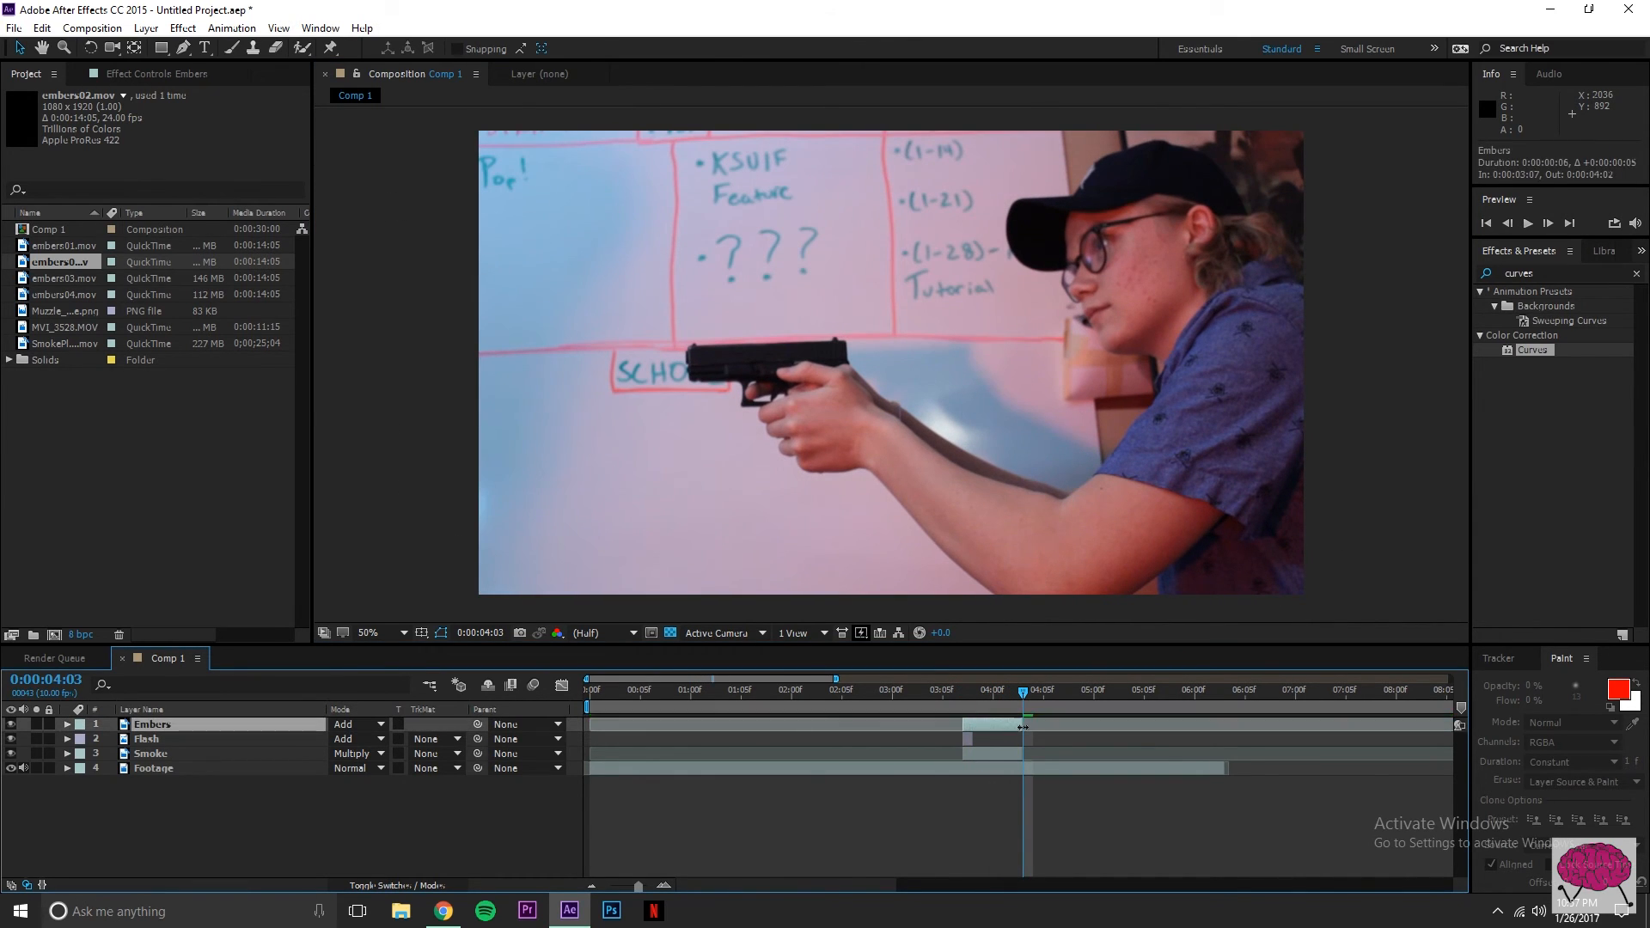
# Step: Keyframe the Embers opacity to fade out from 100% at 0:00:03:07 to nothing at 0:00:04:03, and preview it
pyautogui.click(67, 725)
pyautogui.click(82, 739)
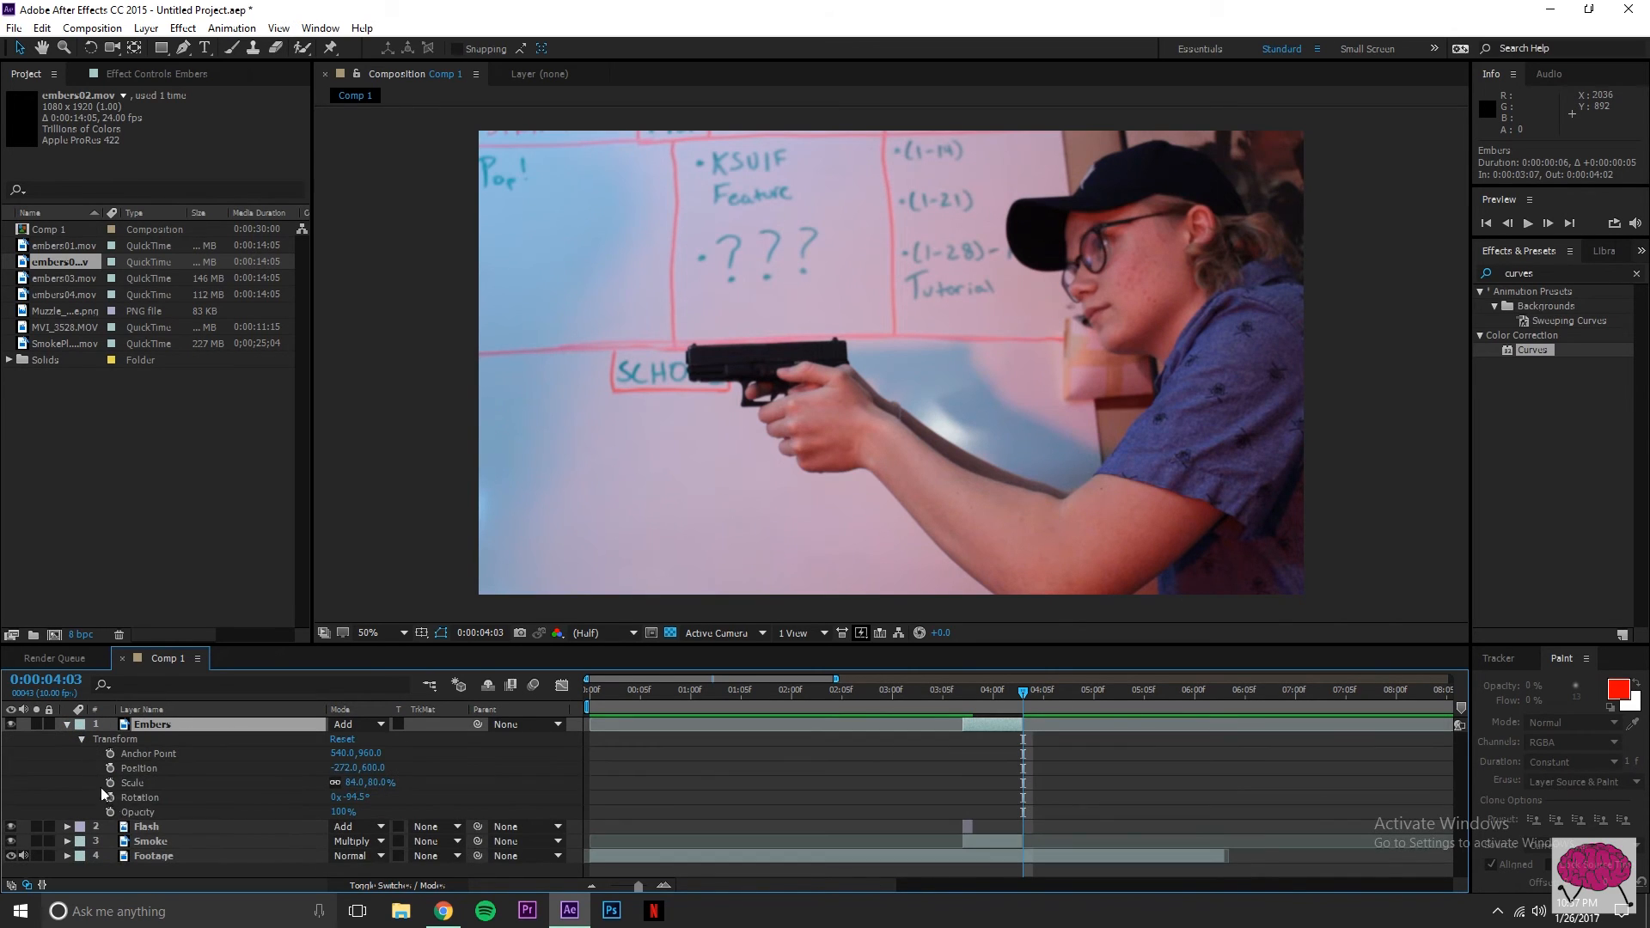
pyautogui.moveTo(976, 693); pyautogui.dragTo(964, 694)
pyautogui.click(110, 812)
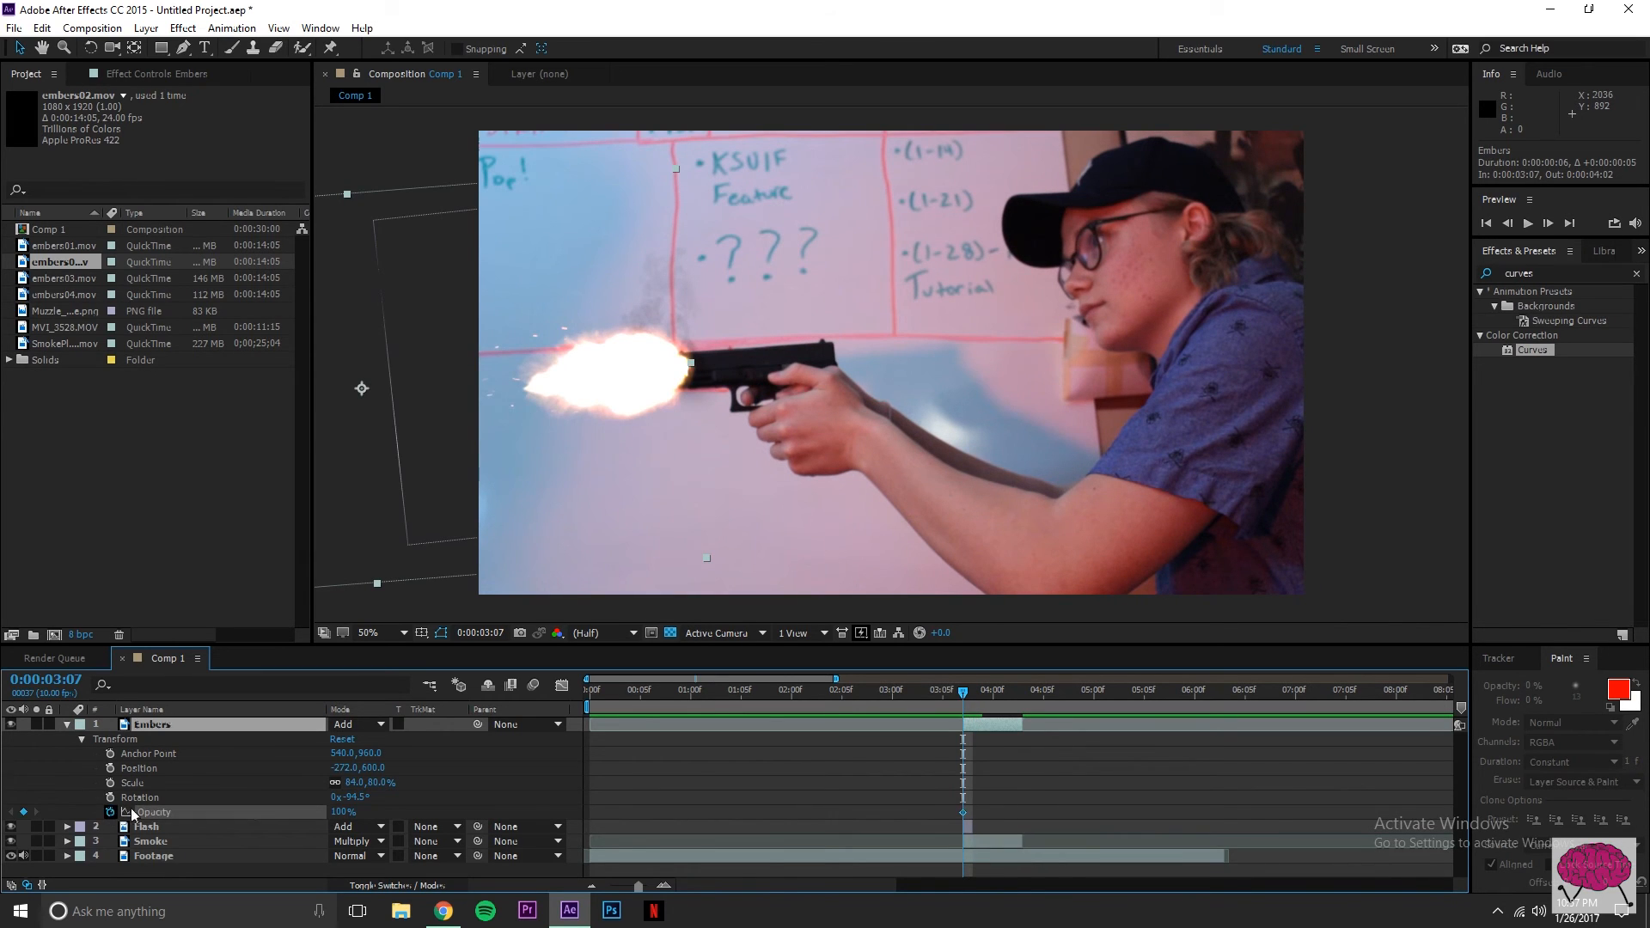
pyautogui.moveTo(986, 692); pyautogui.dragTo(1020, 693)
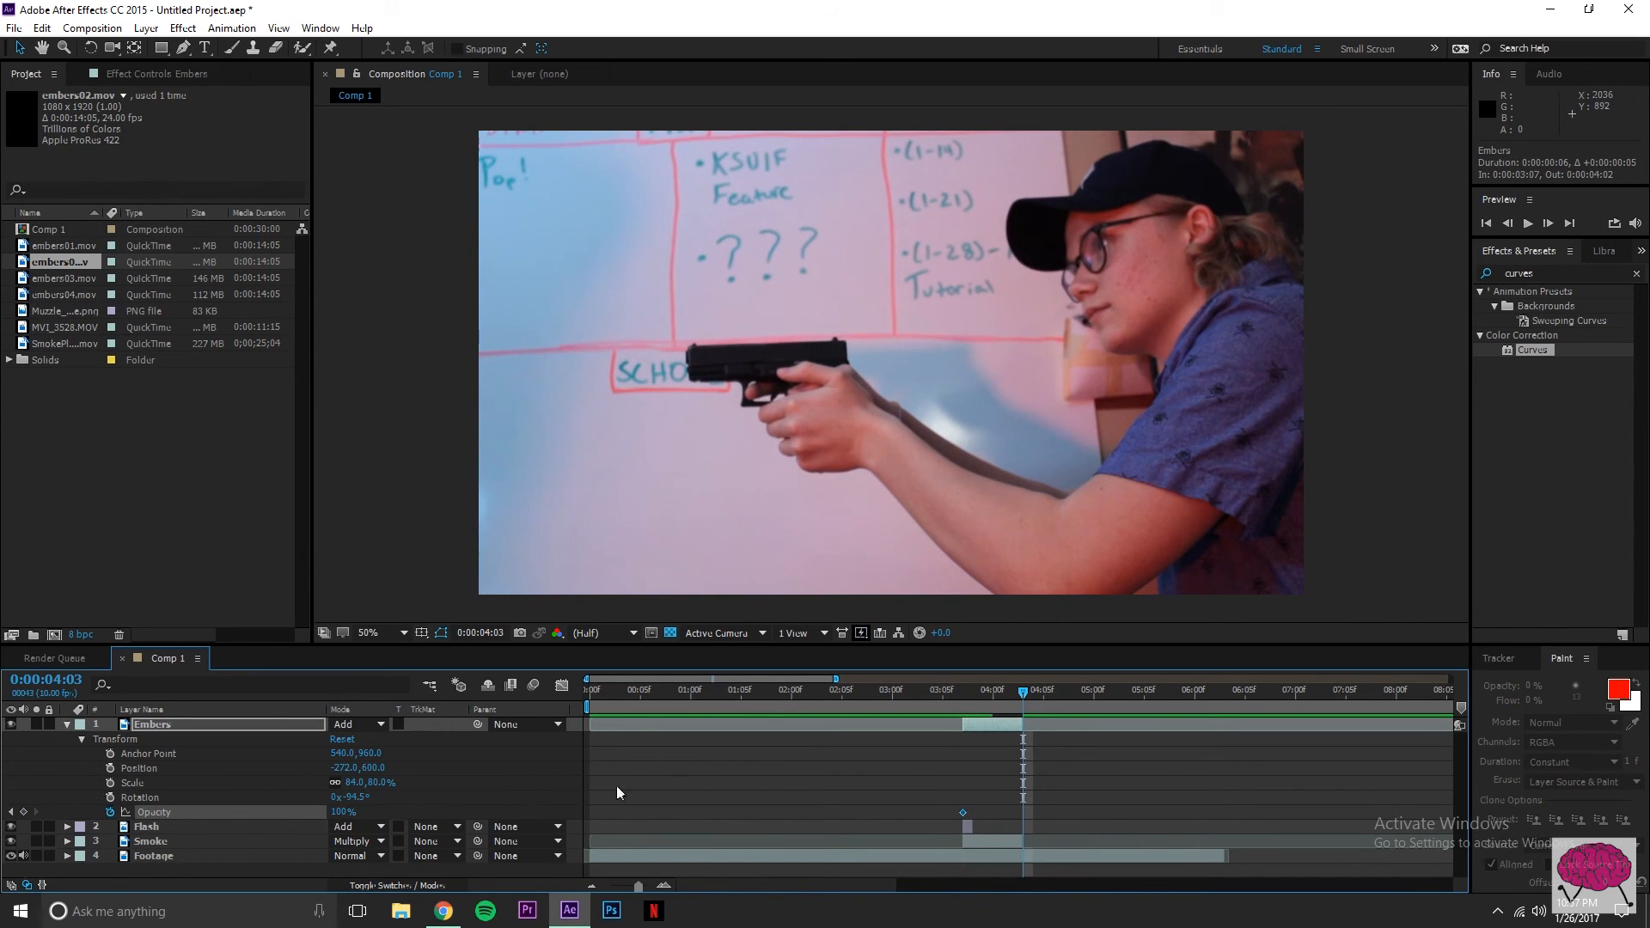
pyautogui.moveTo(347, 813); pyautogui.dragTo(249, 813)
pyautogui.moveTo(1022, 693); pyautogui.dragTo(933, 698)
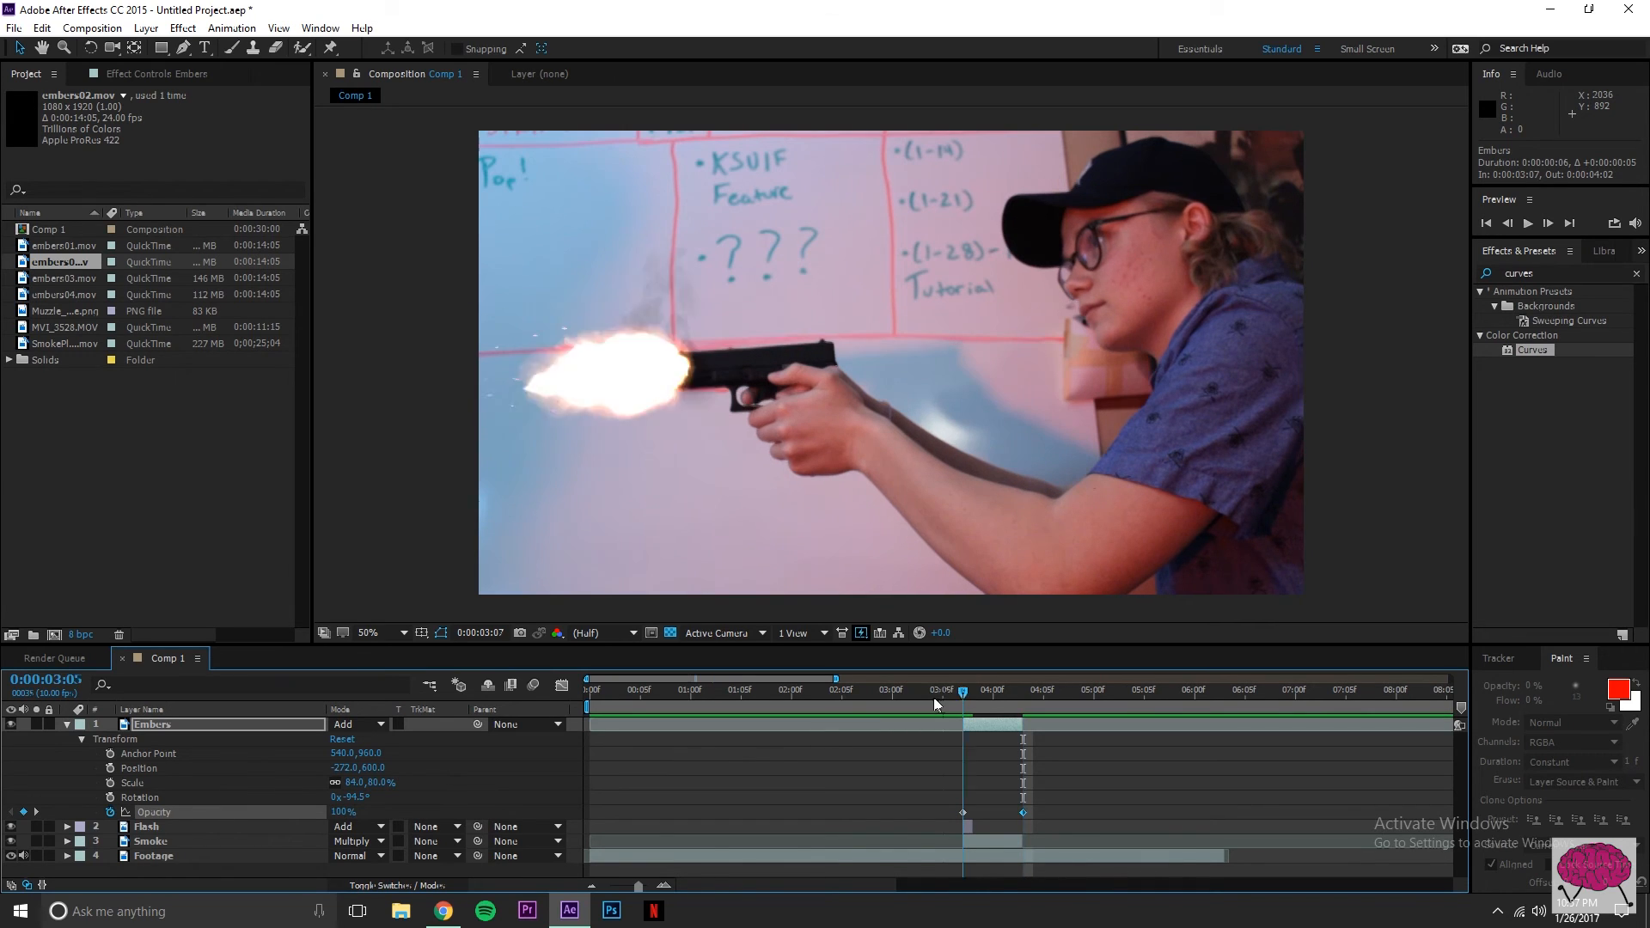
pyautogui.press('space')
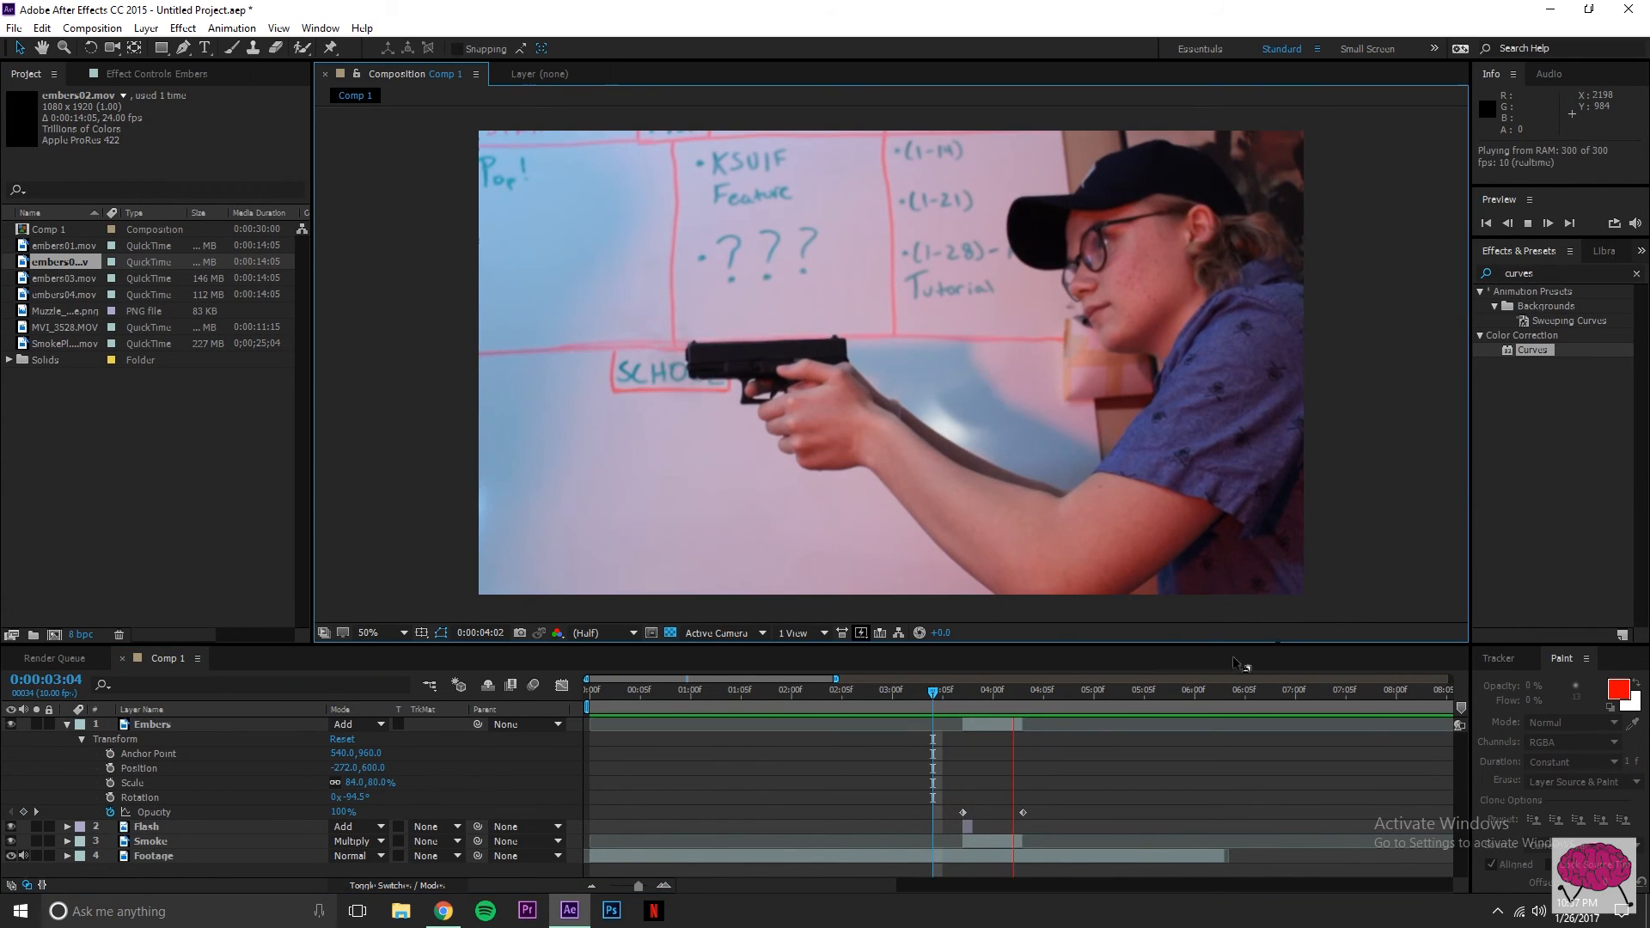
# Step: Shorten the Embers layer to end at 0:00:04:00, move its last opacity keyframe to 0:00:04:01, and preview the shot
pyautogui.moveTo(966, 703); pyautogui.dragTo(1004, 727)
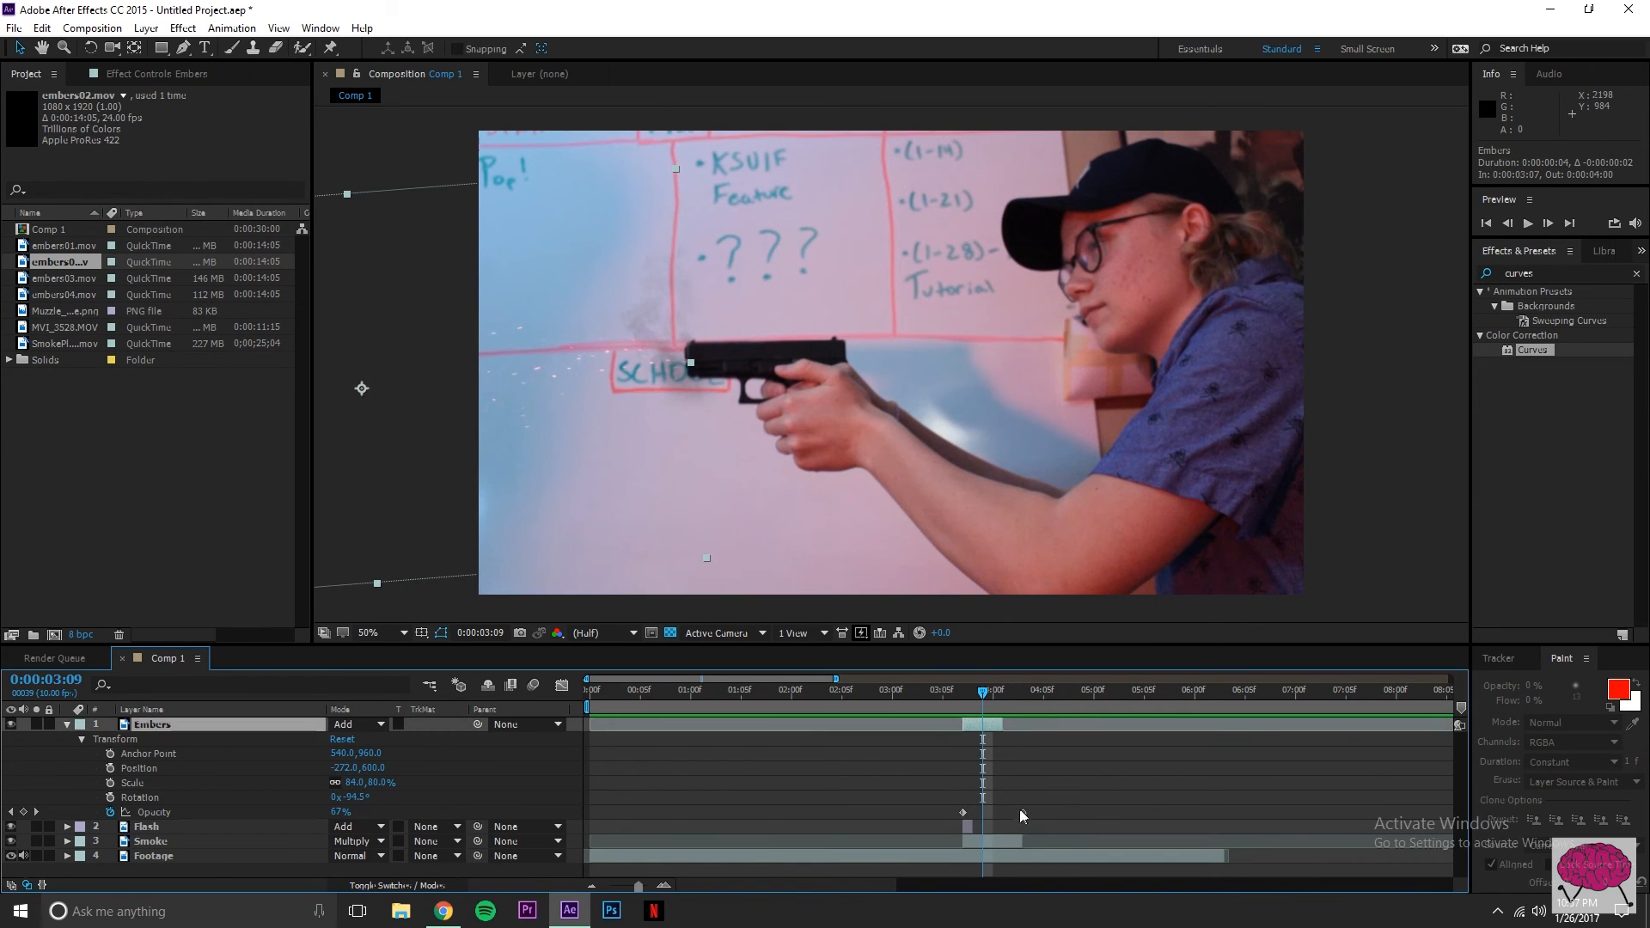
pyautogui.moveTo(1021, 812); pyautogui.dragTo(1003, 812)
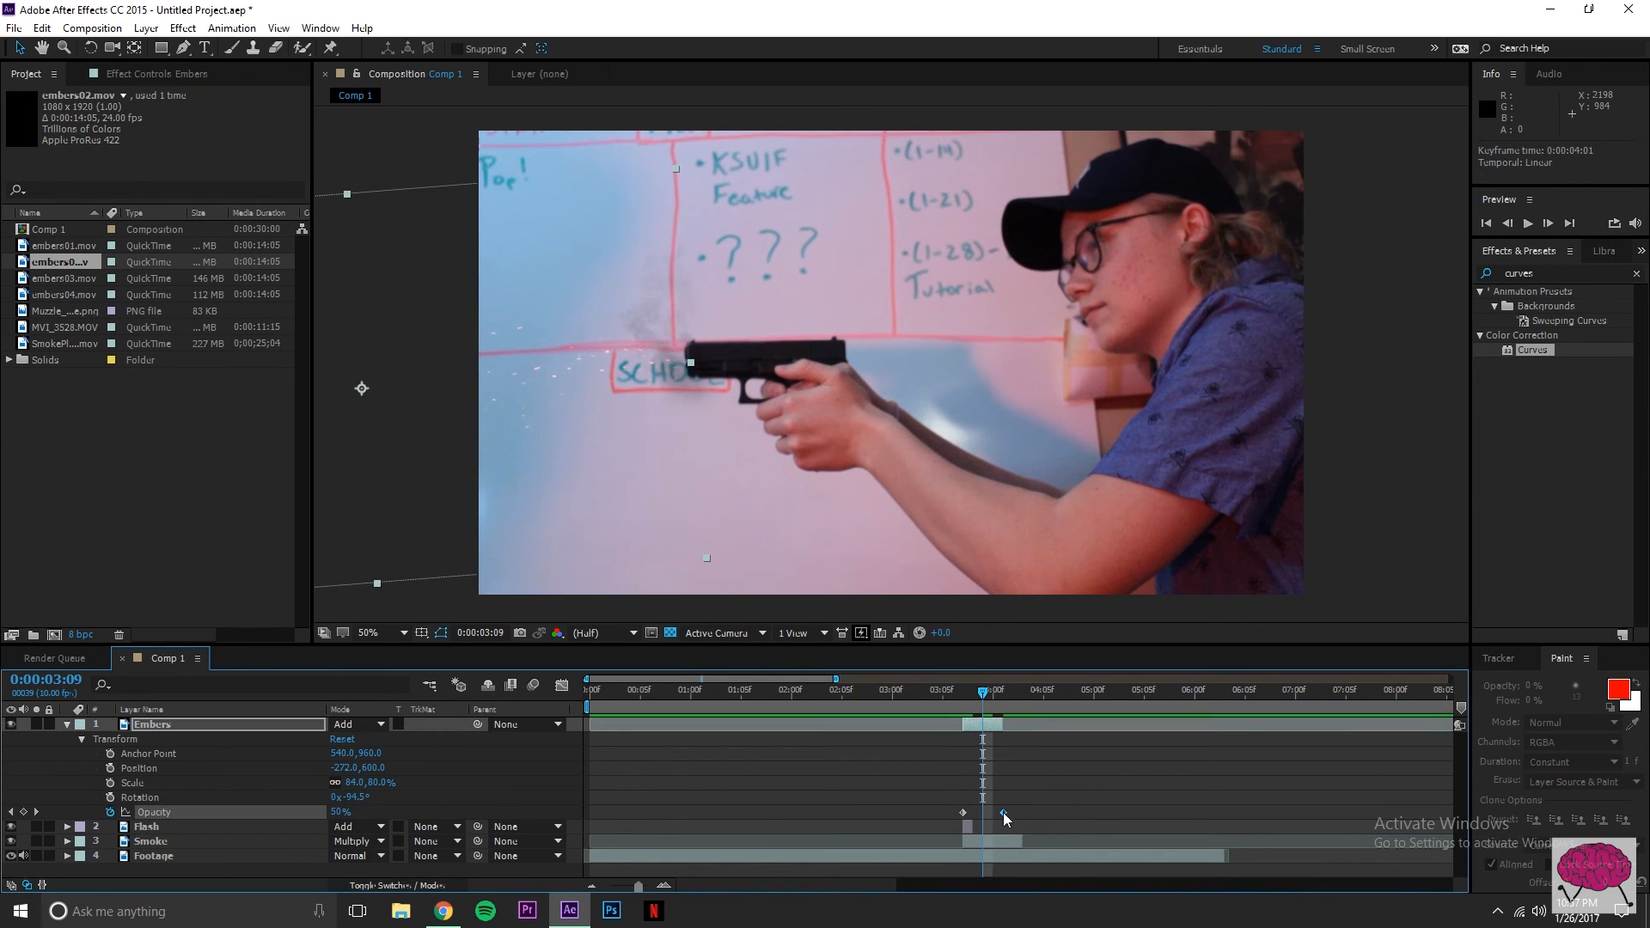
pyautogui.click(1392, 572)
pyautogui.press('space')
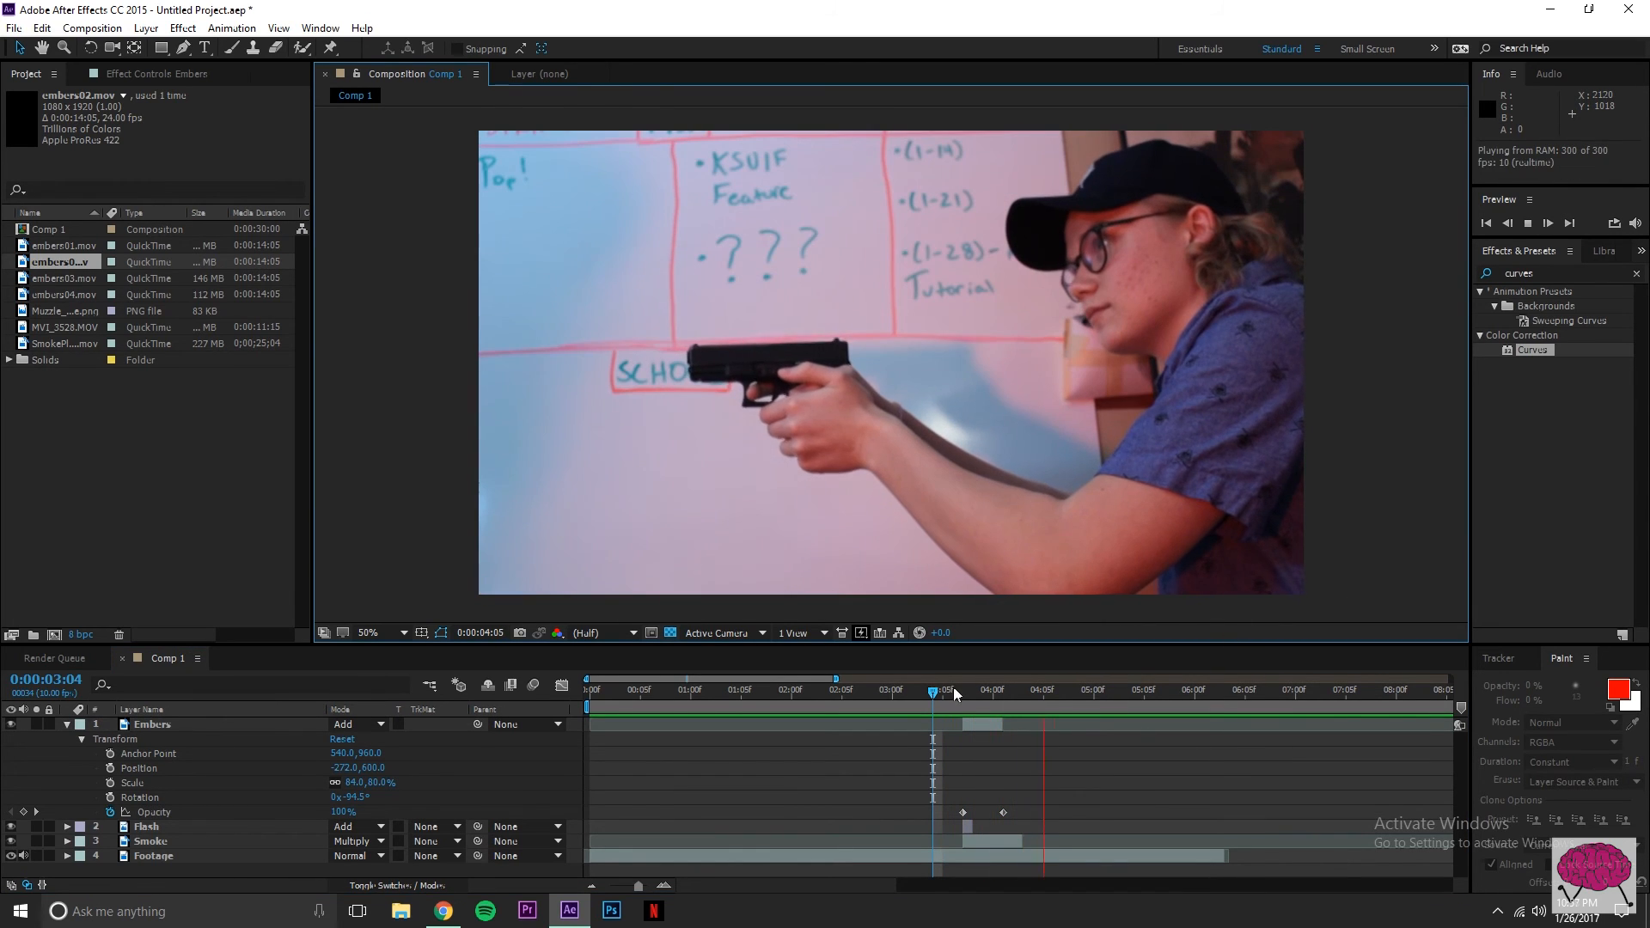
pyautogui.click(963, 693)
pyautogui.click(932, 694)
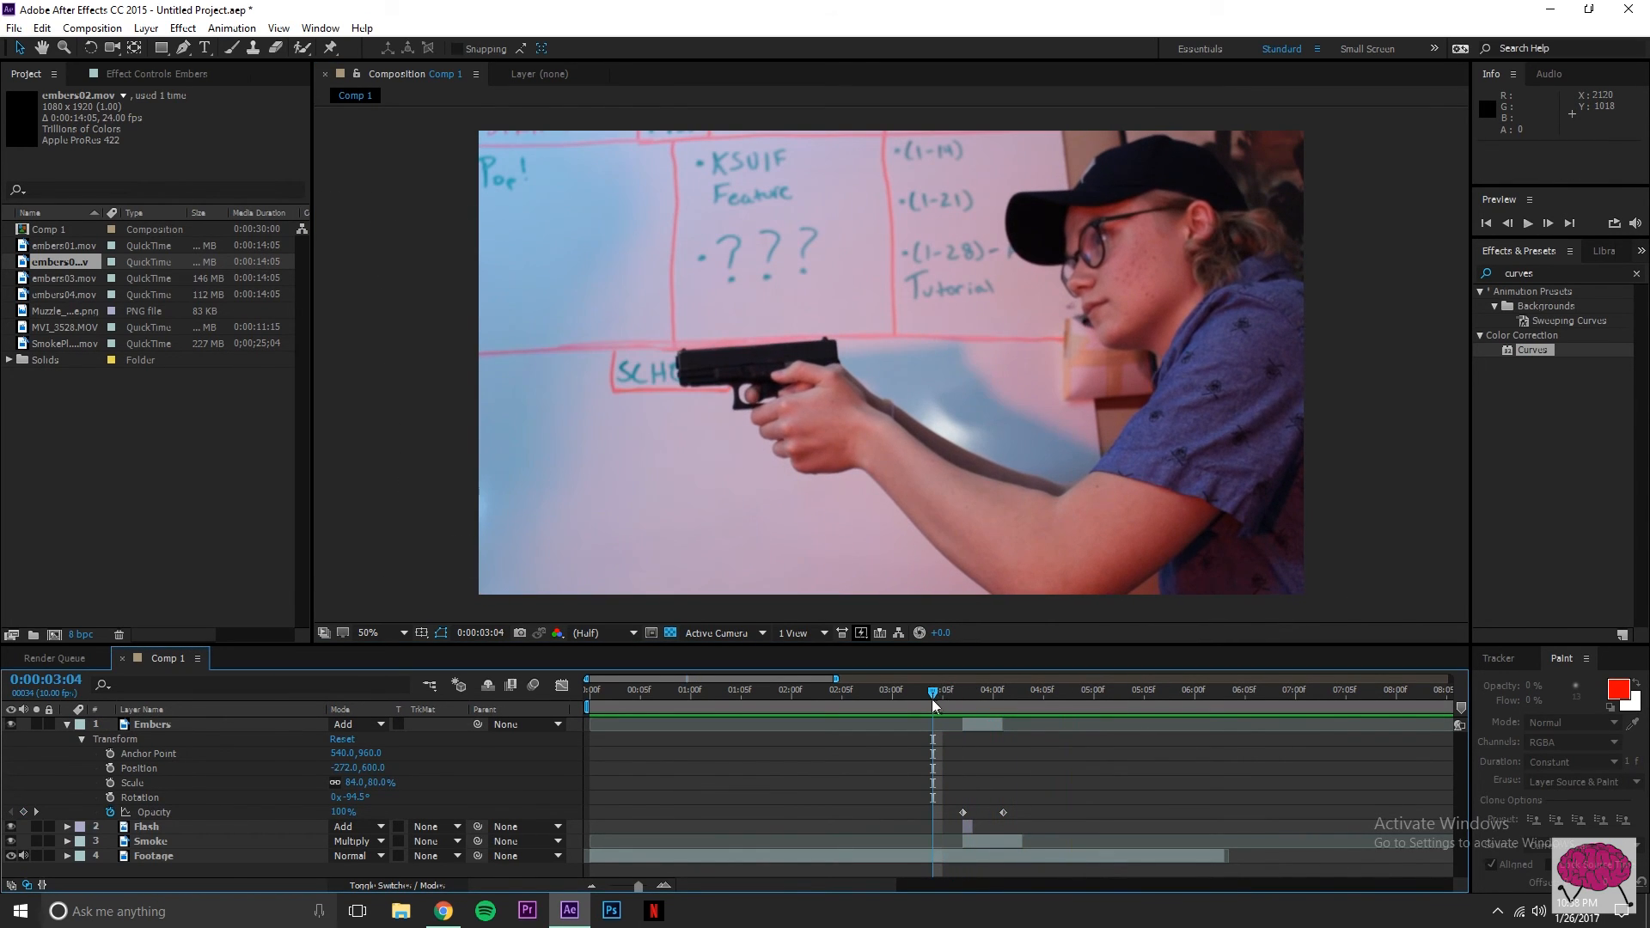
pyautogui.press('space')
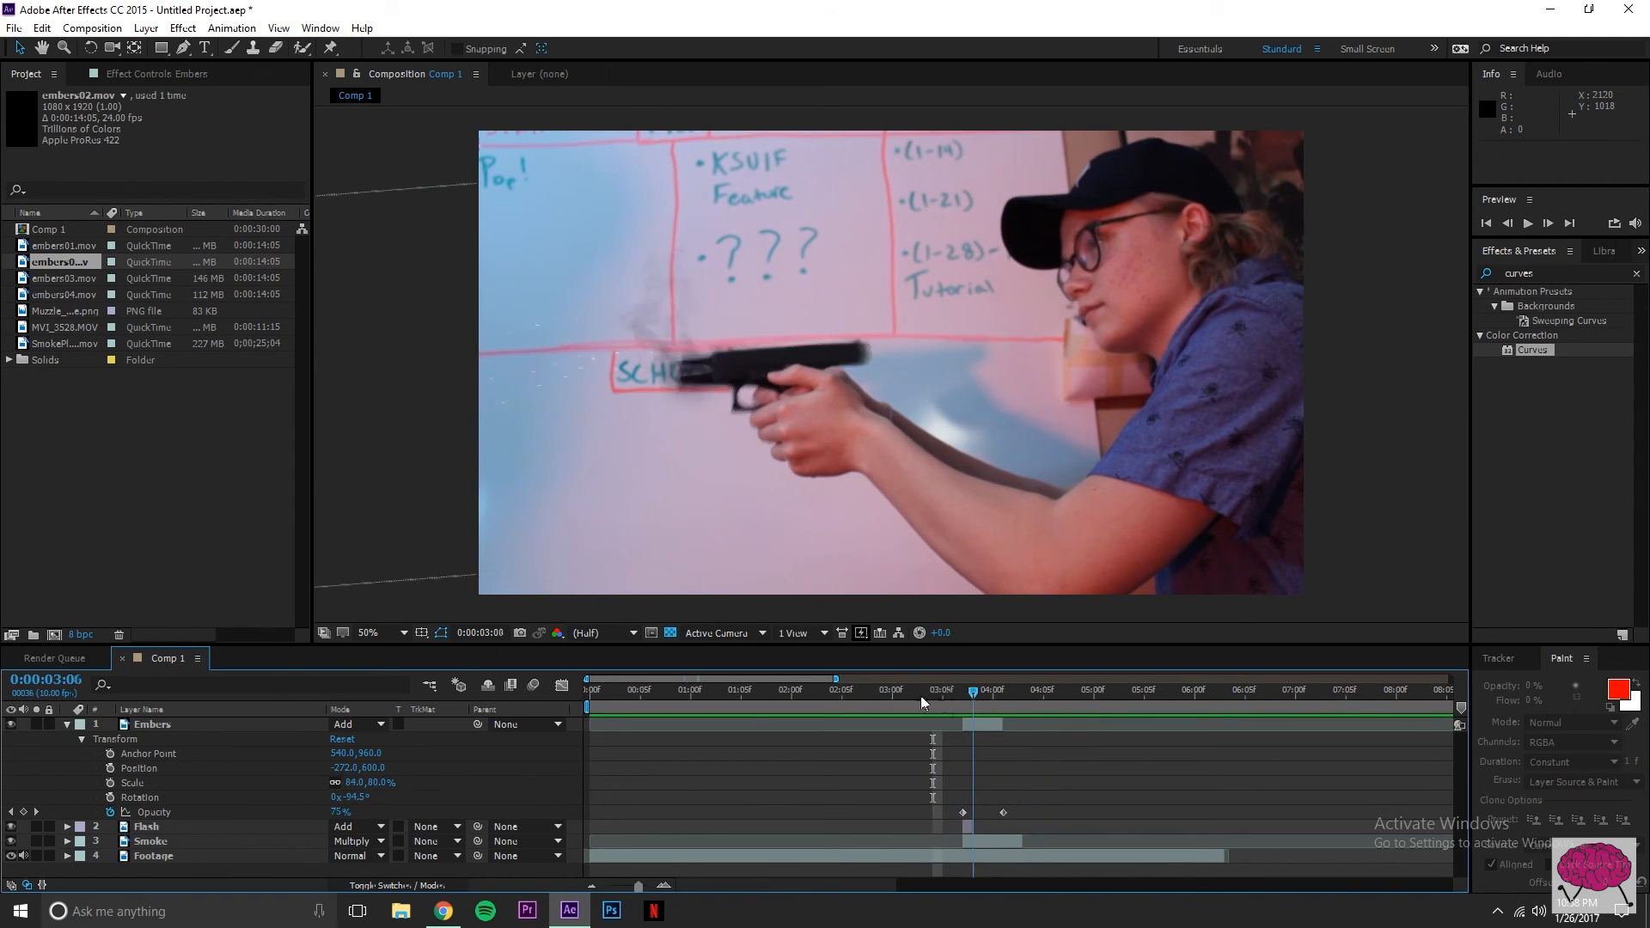
# Step: At 0:00:03:08, move the Embers layer toward the gun to position 180, 570
pyautogui.click(972, 705)
pyautogui.click(967, 696)
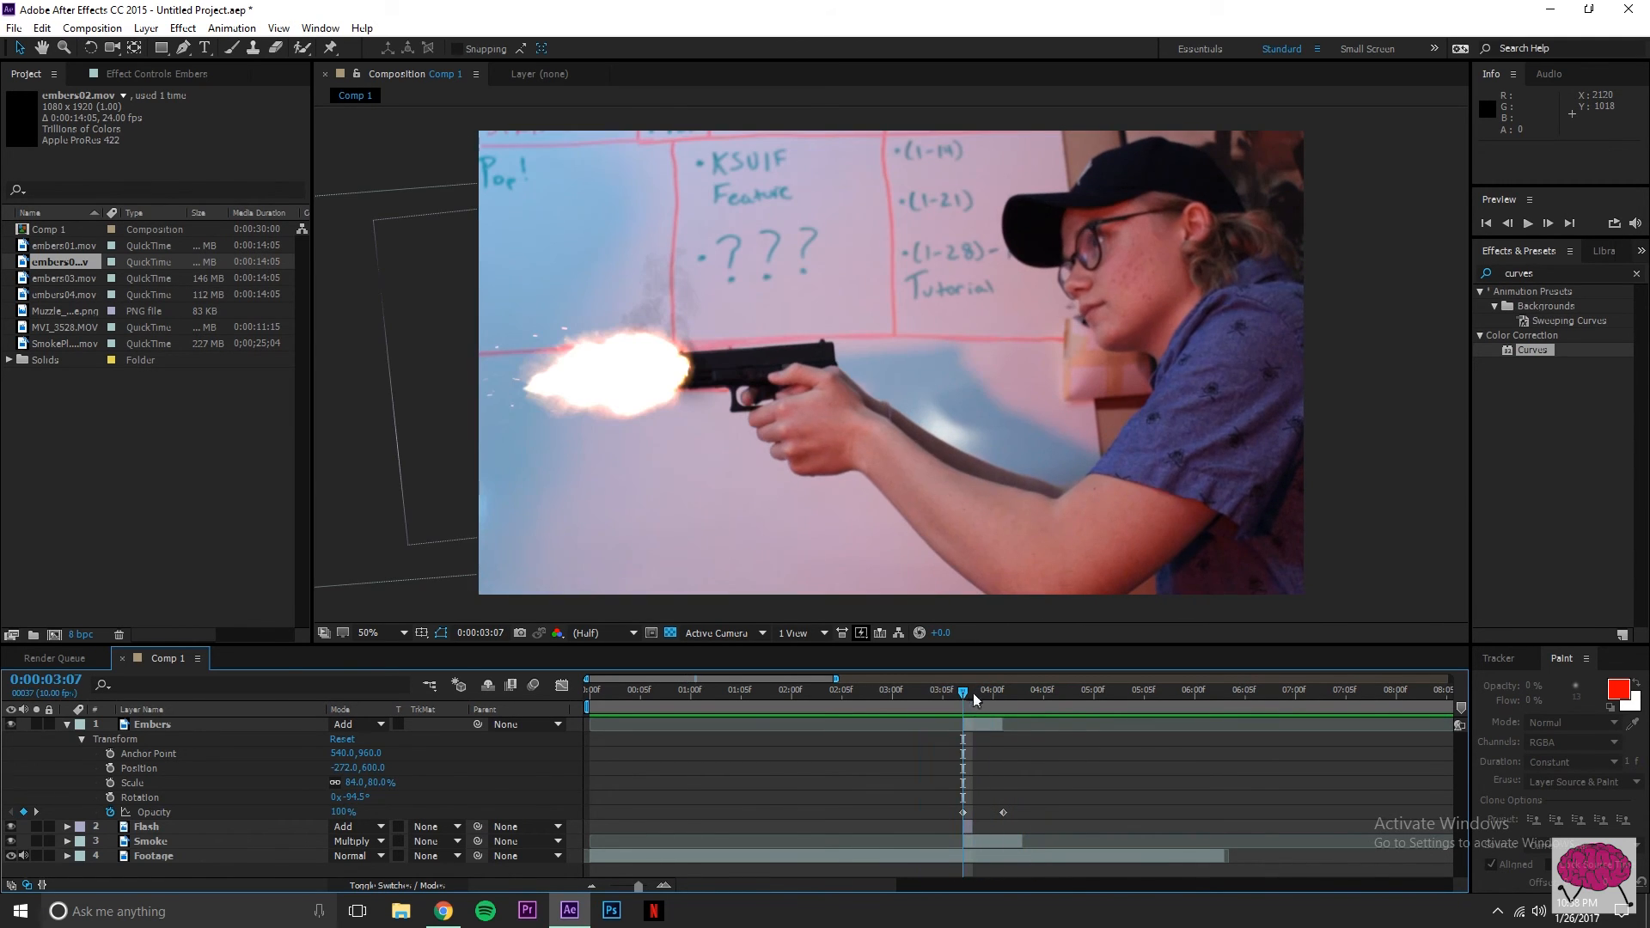
pyautogui.click(972, 697)
pyautogui.moveTo(570, 373); pyautogui.dragTo(748, 367)
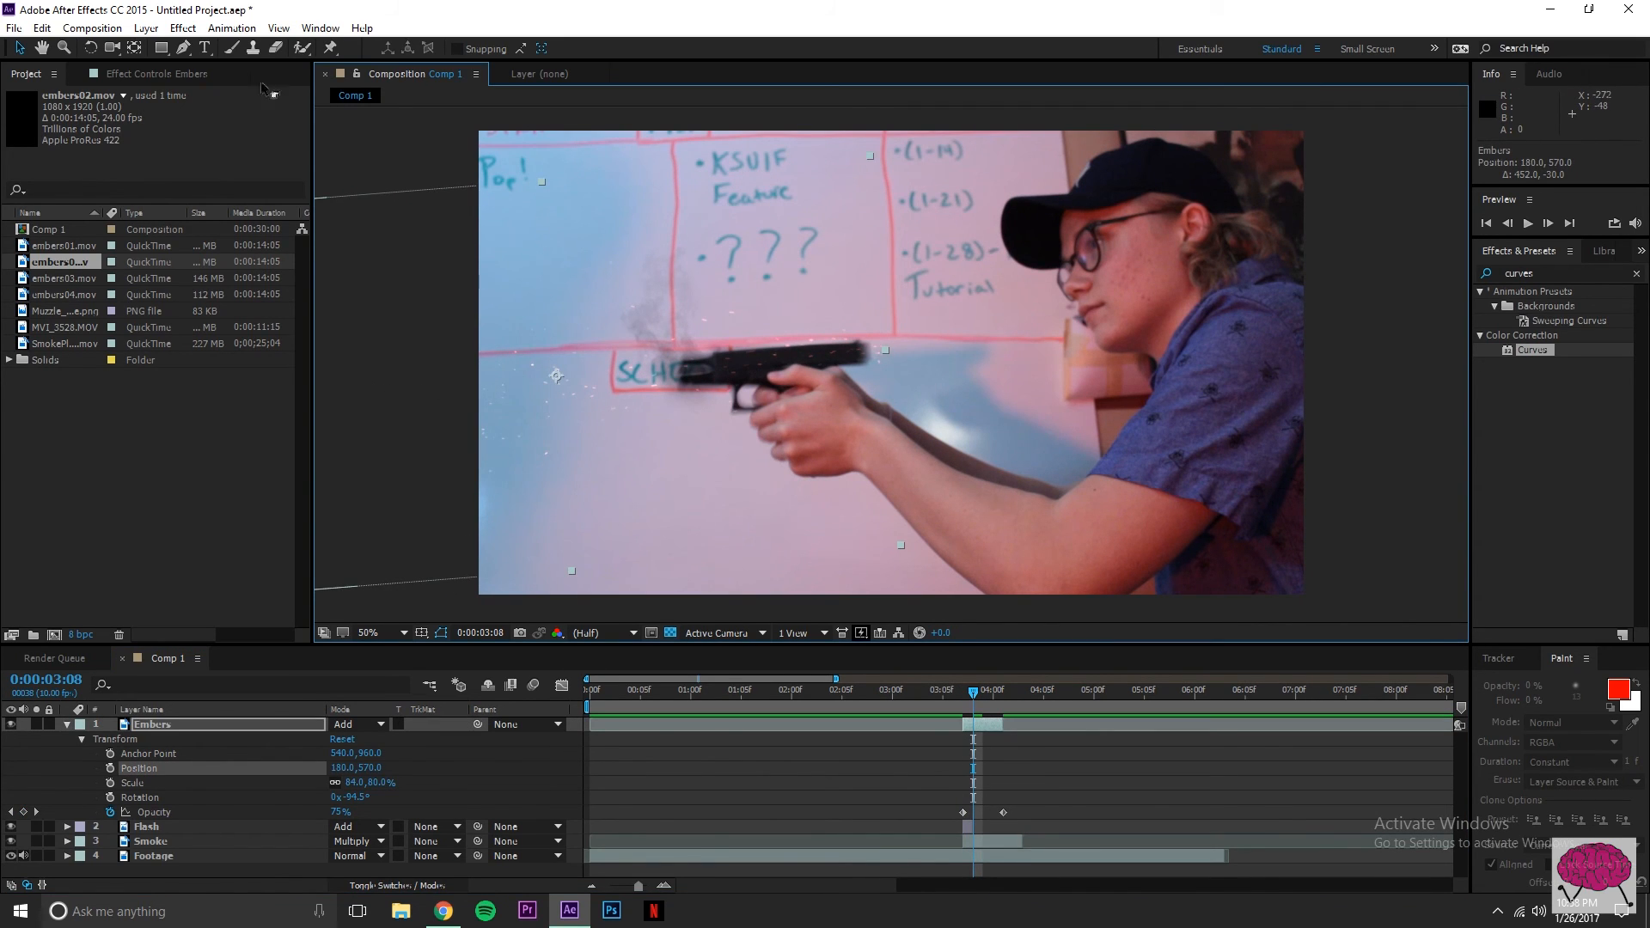
# Step: Draw a closed nine-point mask on the Embers layer with the Pen tool, enclosing the sparks in front of the gun
pyautogui.click(184, 49)
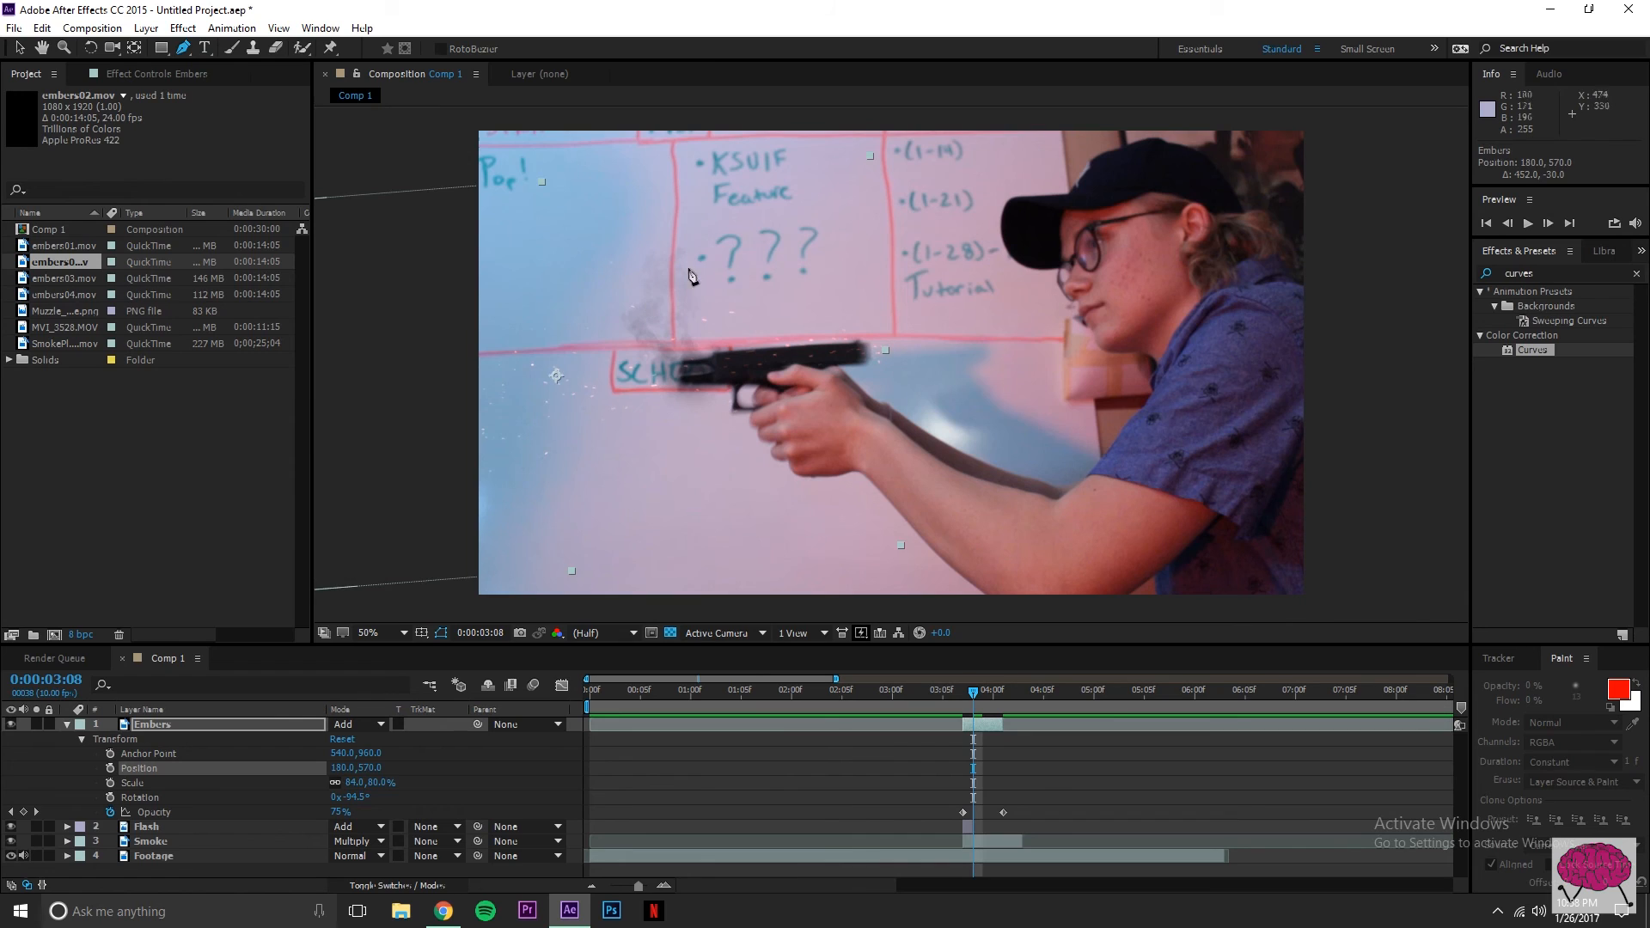
pyautogui.click(721, 243)
pyautogui.click(754, 353)
pyautogui.click(745, 473)
pyautogui.moveTo(647, 507); pyautogui.dragTo(414, 477)
pyautogui.click(384, 393)
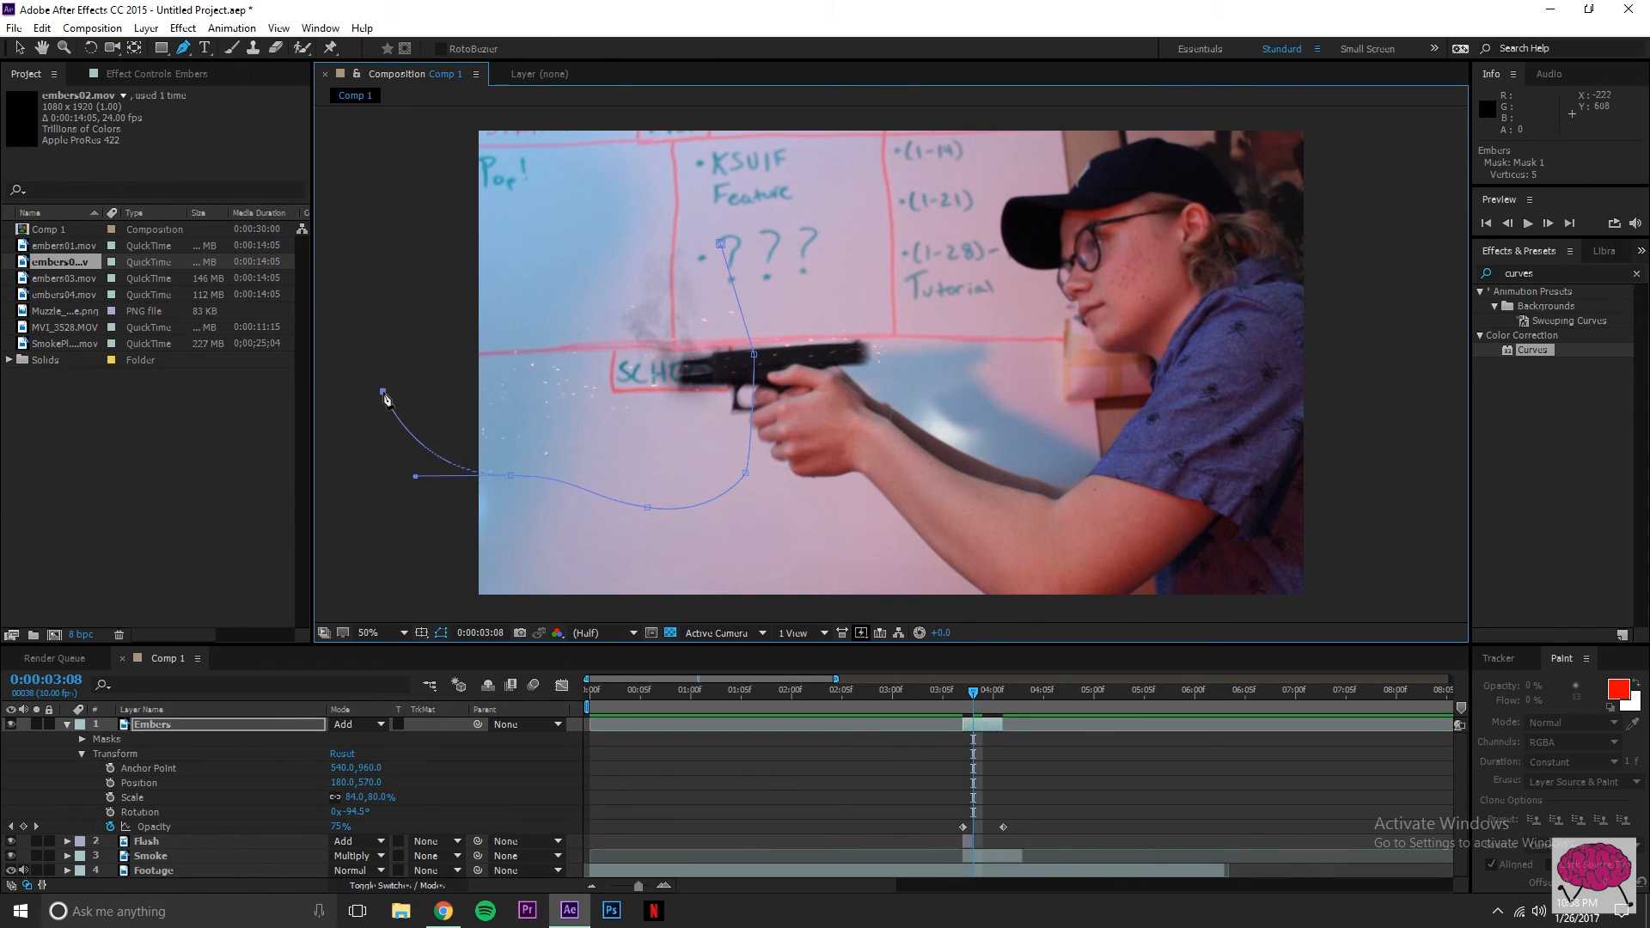
pyautogui.moveTo(379, 312); pyautogui.dragTo(494, 216)
pyautogui.click(721, 244)
pyautogui.click(18, 50)
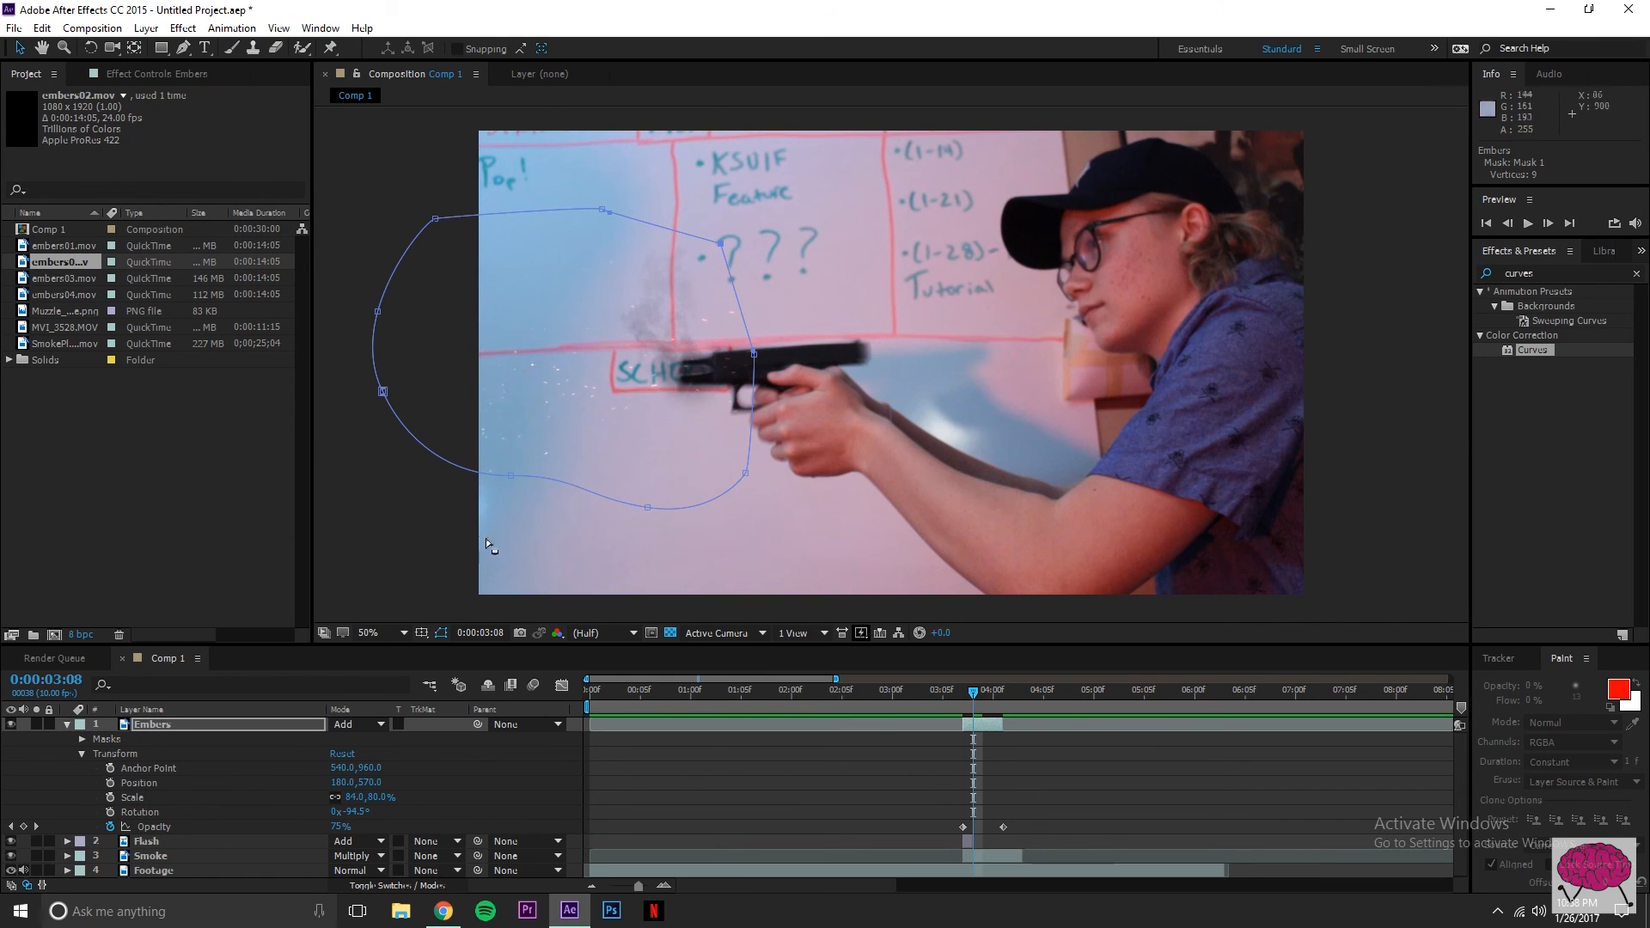
# Step: Set the Embers mask feather to 75 pixels and move the layer slightly up and away from the gun
pyautogui.click(83, 739)
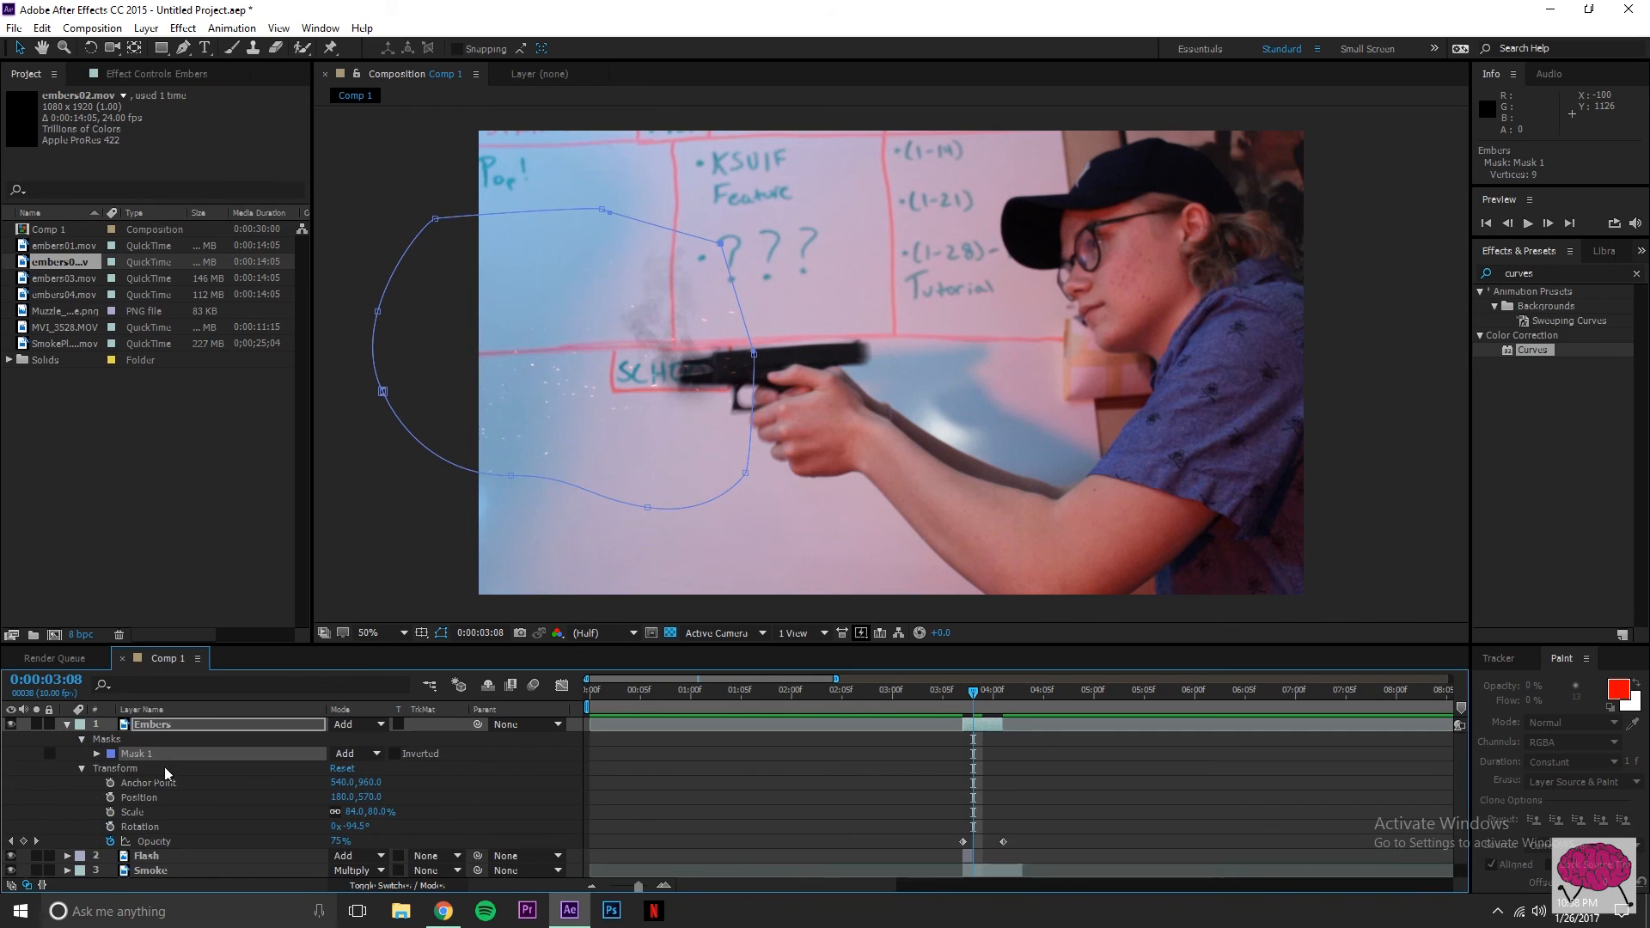
pyautogui.click(97, 754)
pyautogui.moveTo(346, 784); pyautogui.dragTo(417, 783)
pyautogui.click(19, 48)
pyautogui.moveTo(567, 349); pyautogui.dragTo(544, 340)
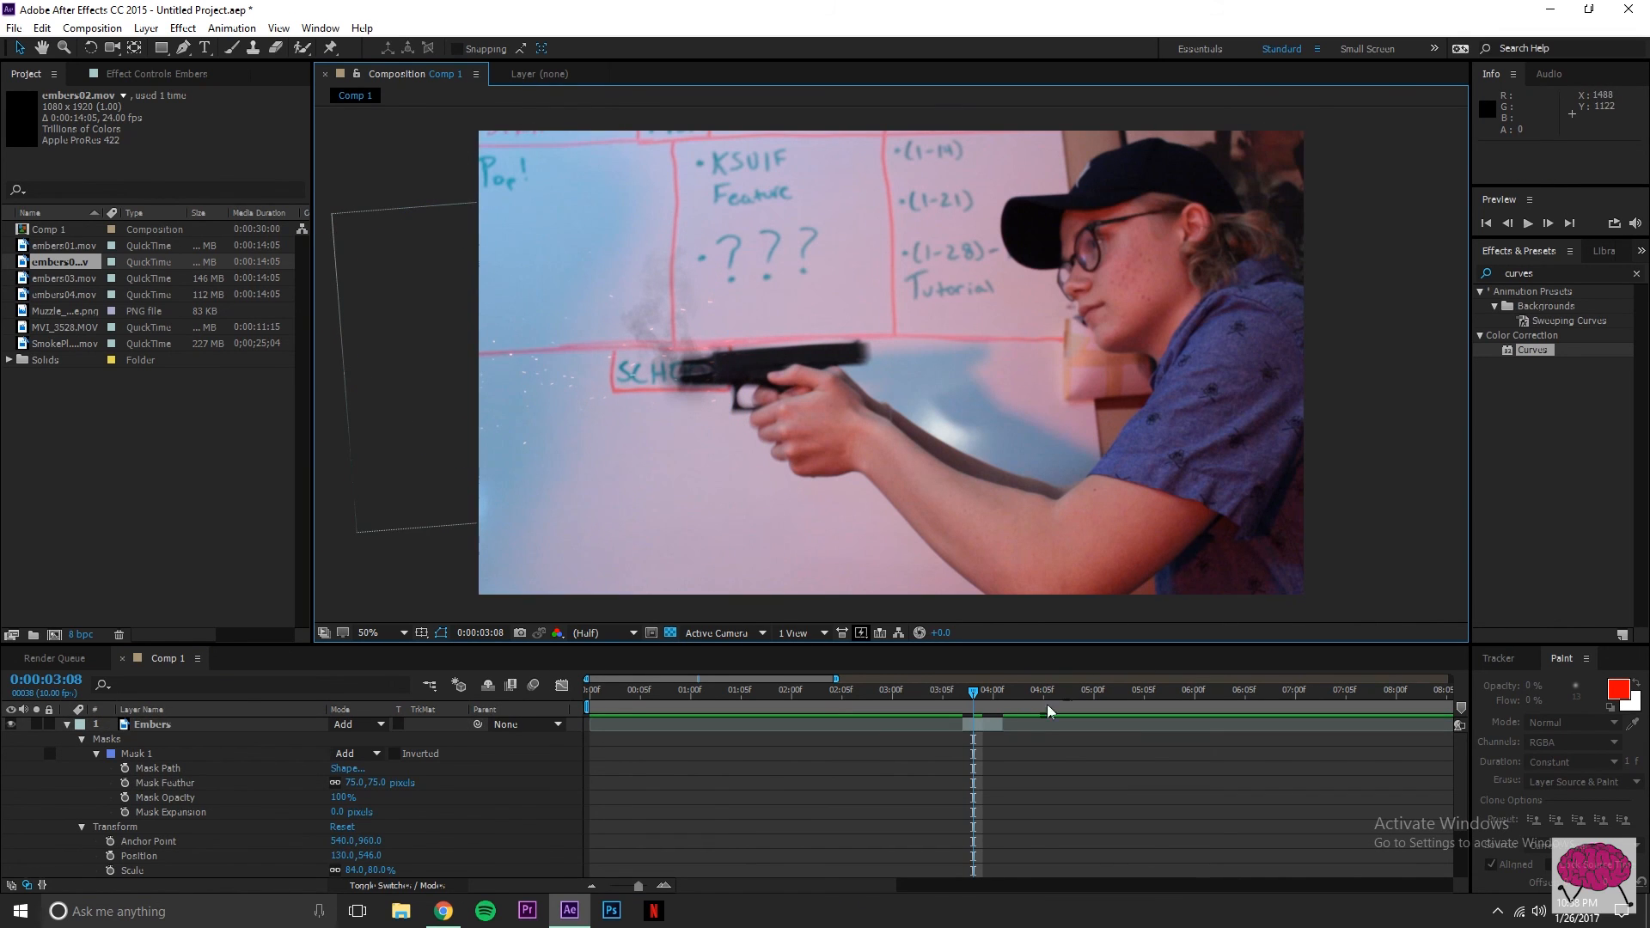
# Step: Check the embers around the flash frame and nudge the layer slightly farther from the muzzle
pyautogui.click(948, 703)
pyautogui.moveTo(949, 703); pyautogui.dragTo(963, 700)
pyautogui.moveTo(687, 395); pyautogui.dragTo(678, 398)
pyautogui.moveTo(964, 701); pyautogui.dragTo(943, 700)
# Step: Collapse the Embers layer's properties and preview the finished gunshot from just before the flash
pyautogui.click(1319, 580)
pyautogui.click(67, 724)
pyautogui.click(892, 697)
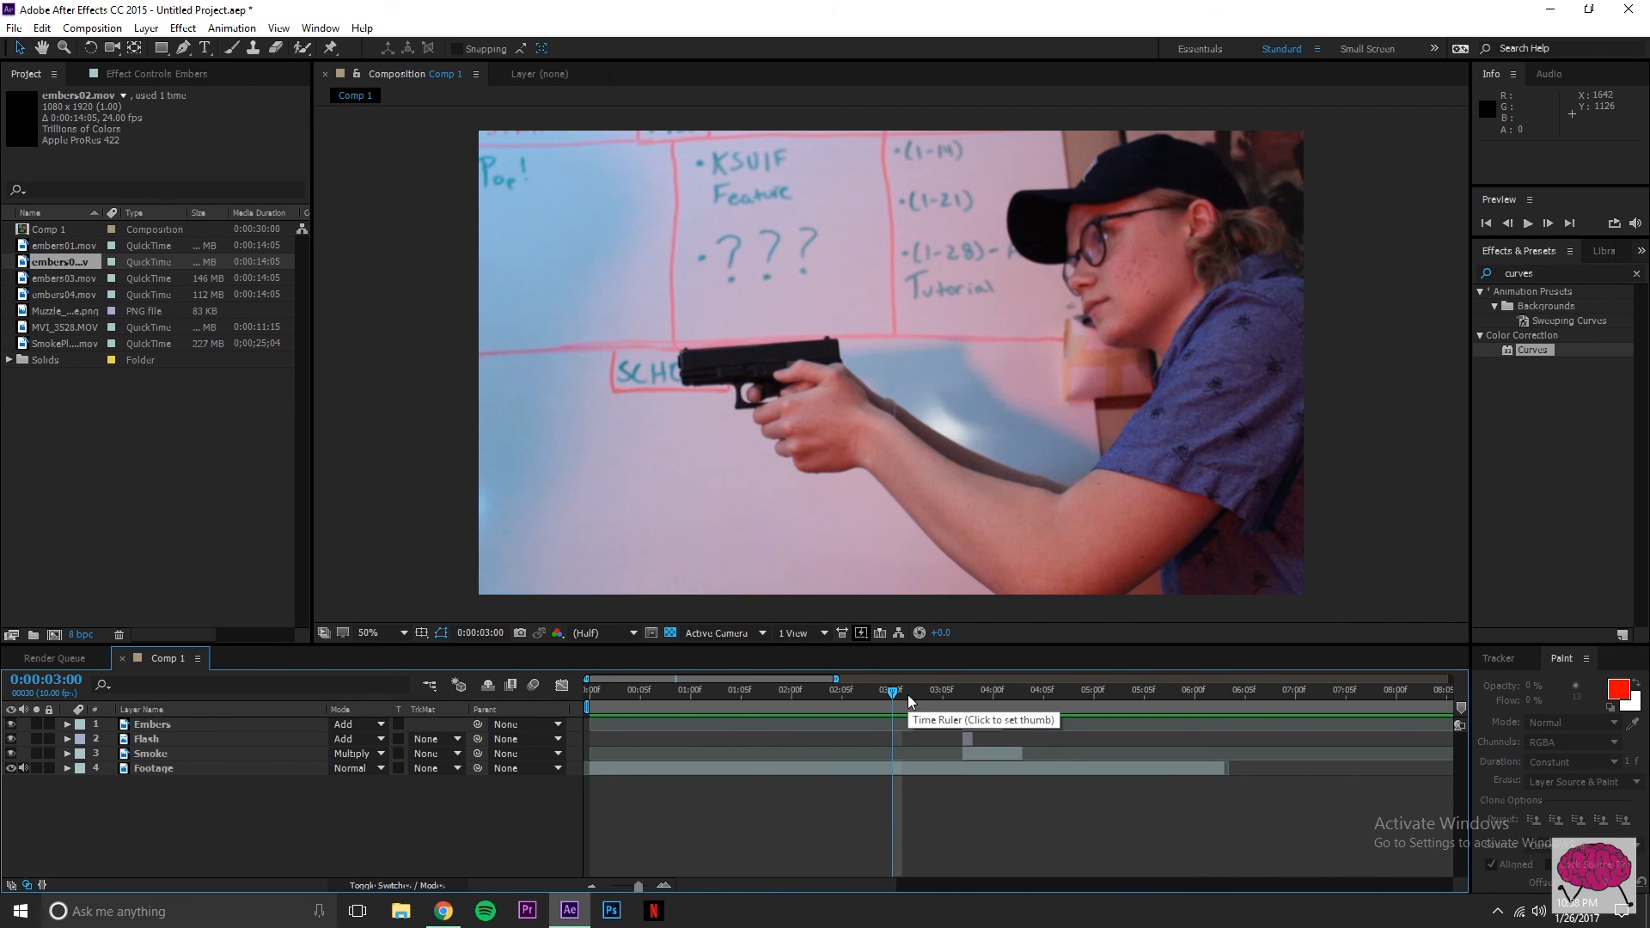
pyautogui.press('space')
pyautogui.press('space')
pyautogui.press('space')
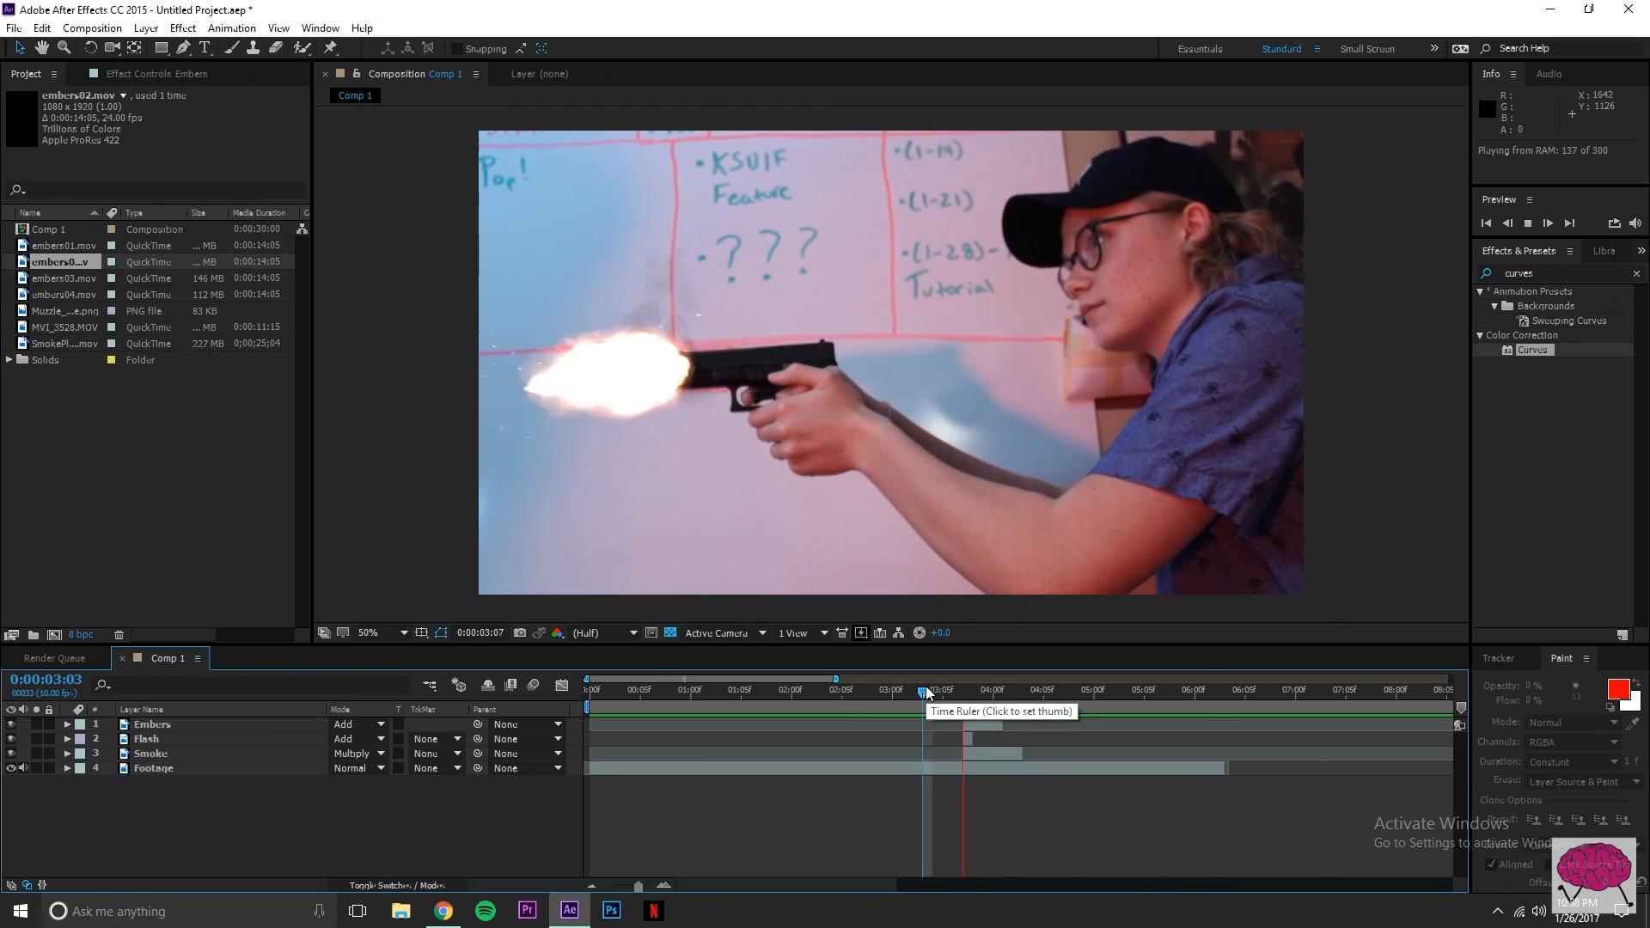